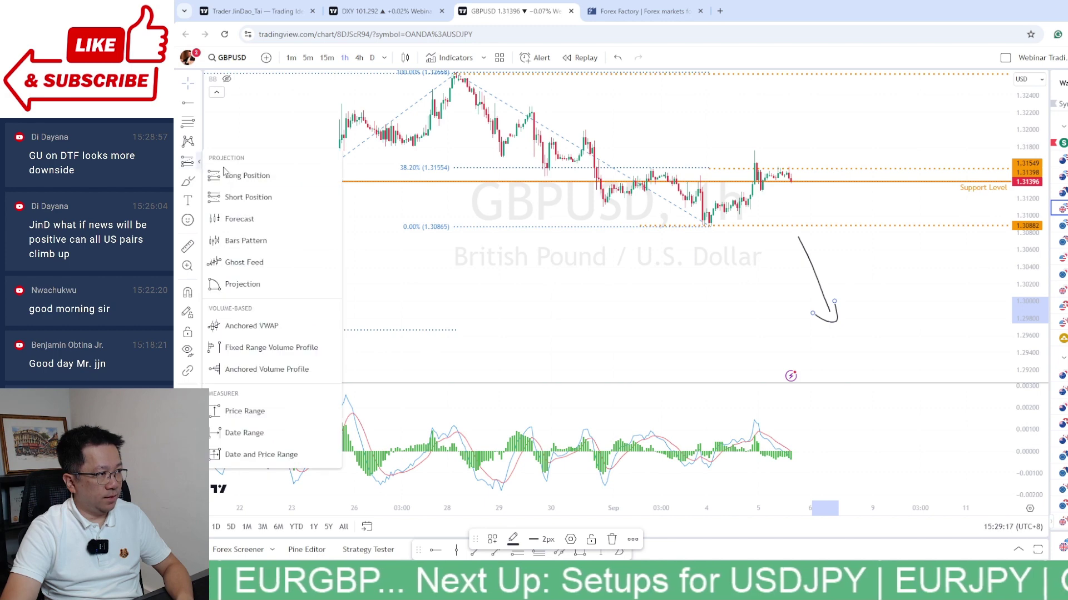
# Step: Place a short position on GBPUSD with entry at 1.30751, stop at 1.31010 and target at 1.29738
pyautogui.click(245, 196)
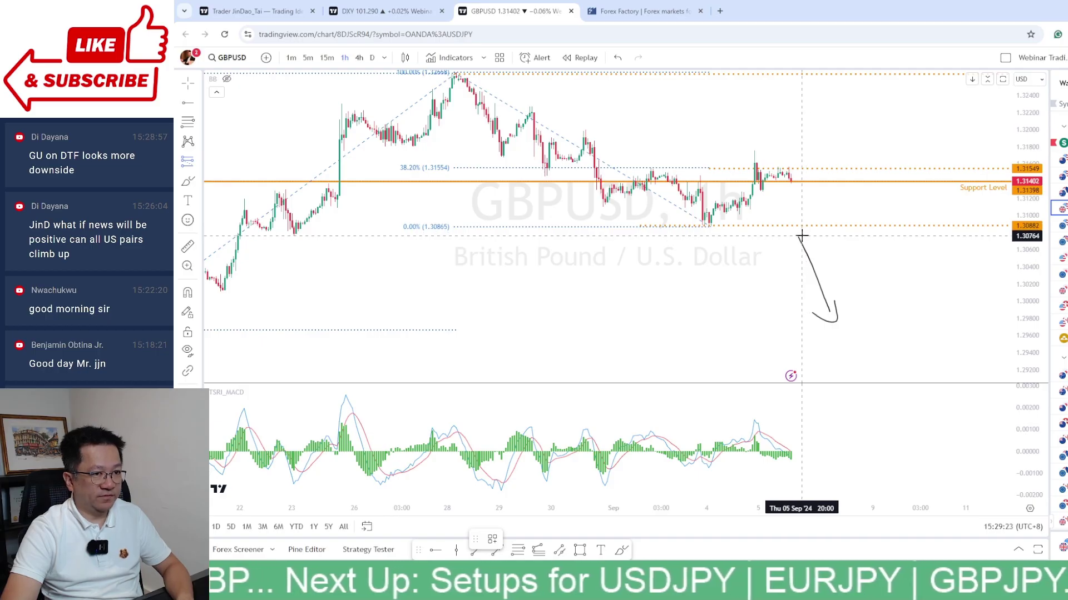
pyautogui.click(803, 238)
pyautogui.moveTo(803, 188); pyautogui.dragTo(805, 214)
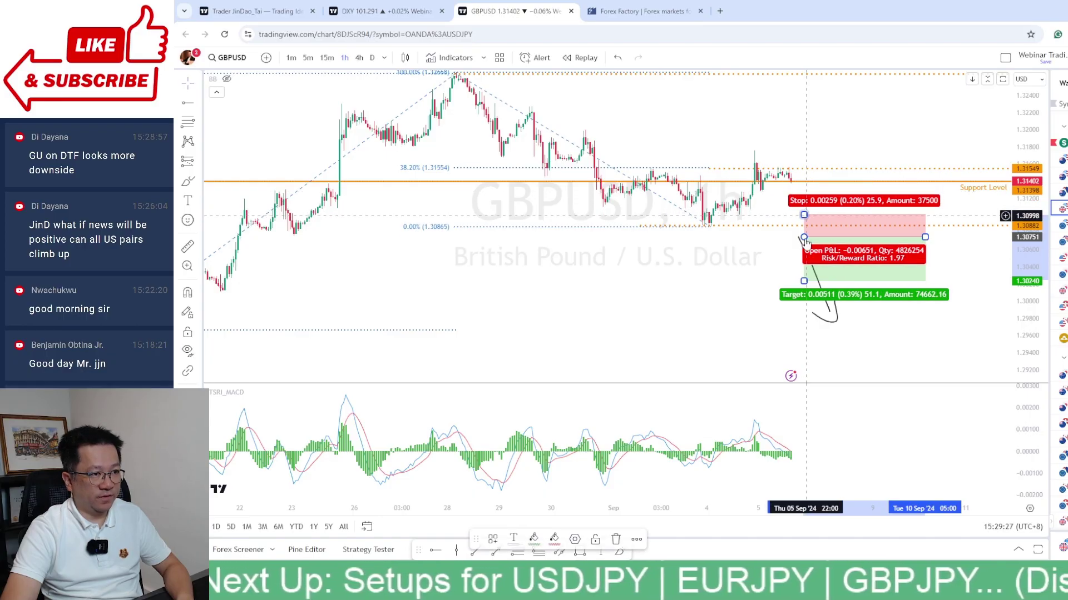
pyautogui.moveTo(804, 281); pyautogui.dragTo(806, 323)
pyautogui.click(679, 281)
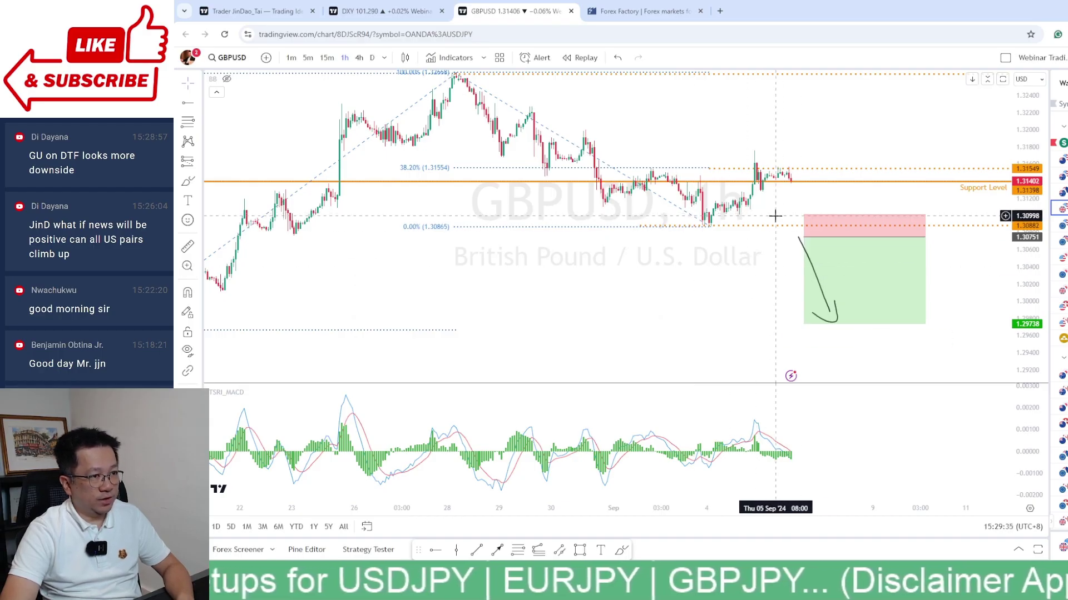
# Step: Place a long position on GBPUSD with entry at 1.31751, stop at 1.31346 and target at 1.32574
pyautogui.moveTo(786, 206); pyautogui.dragTo(805, 255)
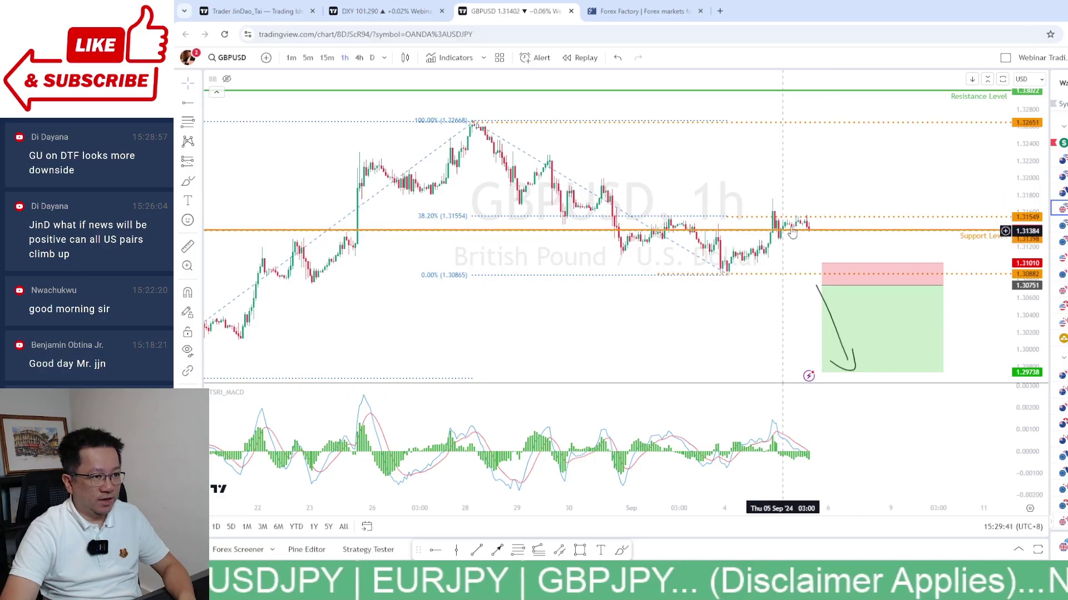
pyautogui.moveTo(795, 231); pyautogui.dragTo(726, 233)
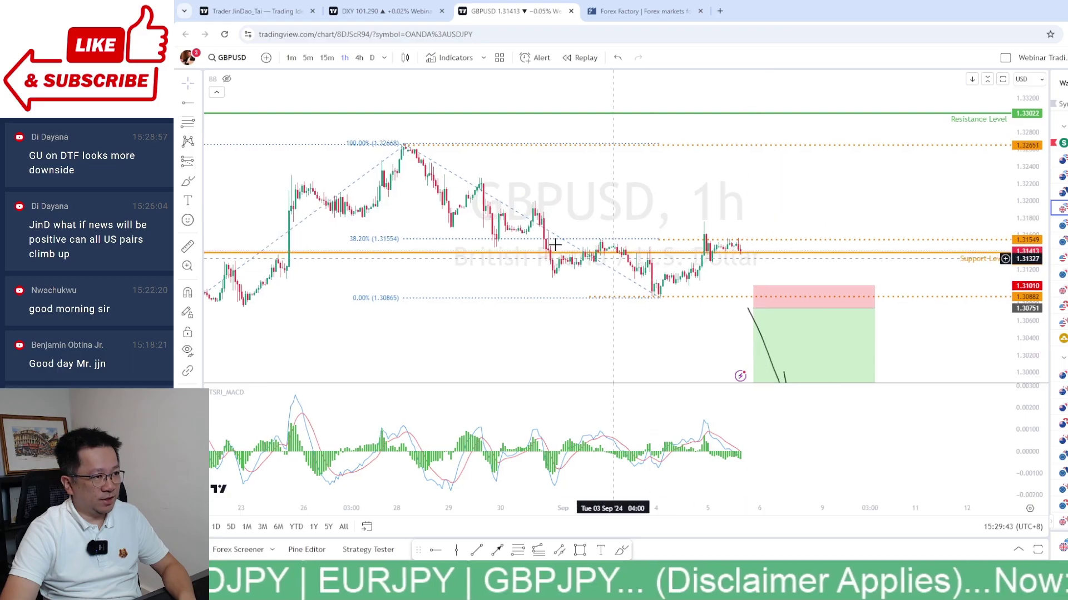
pyautogui.click(199, 164)
pyautogui.click(239, 176)
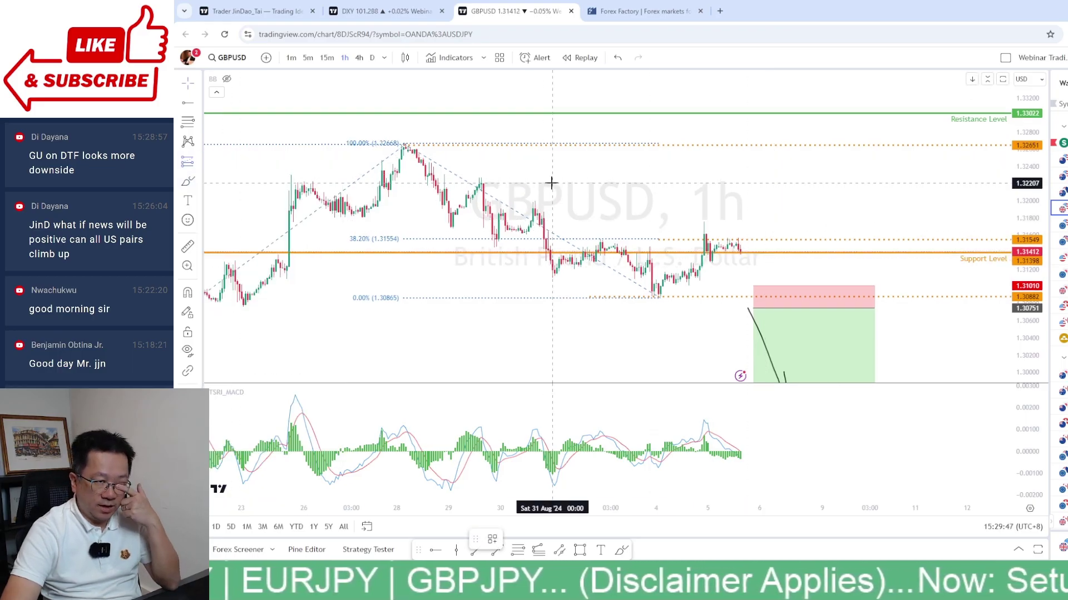
pyautogui.click(751, 222)
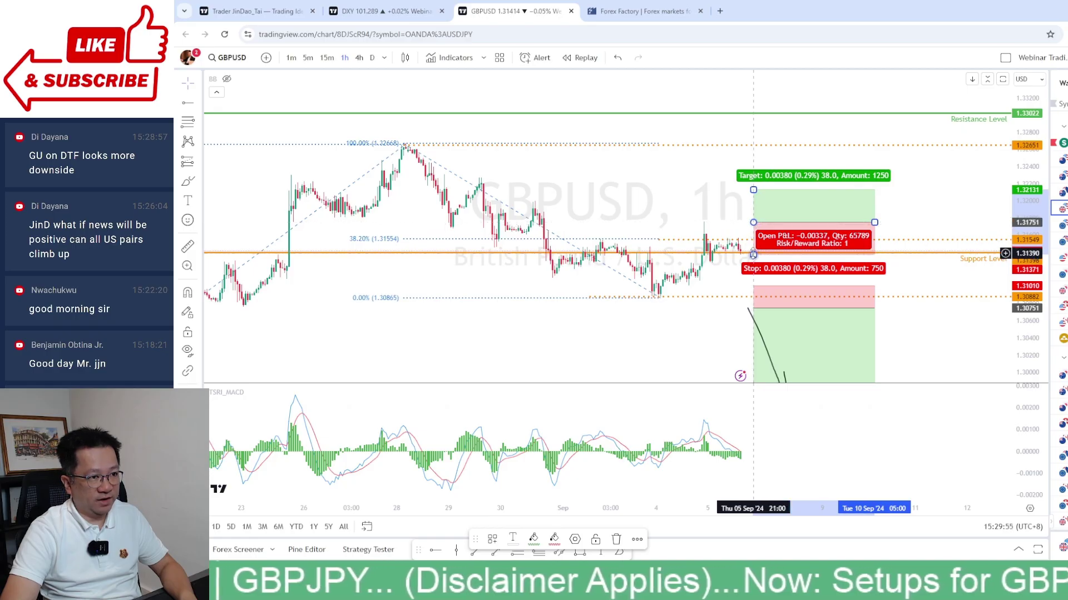
pyautogui.moveTo(753, 255); pyautogui.dragTo(754, 257)
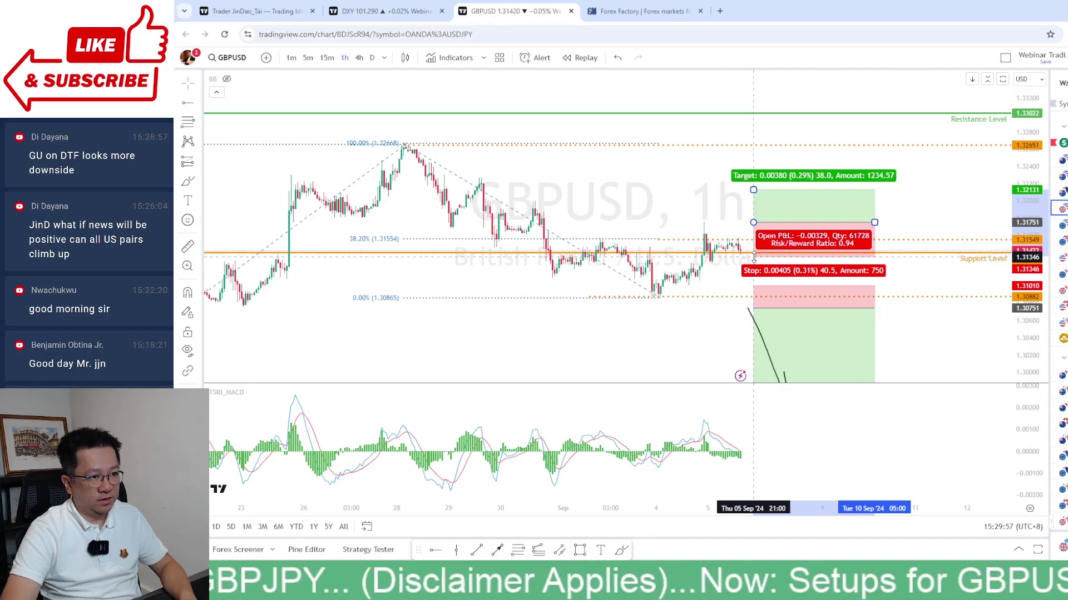
pyautogui.moveTo(774, 190); pyautogui.dragTo(780, 151)
# Step: Consult the DXY chart, return to GBPUSD and draw a freehand upward arrow from the long position's entry towards its target
pyautogui.click(384, 11)
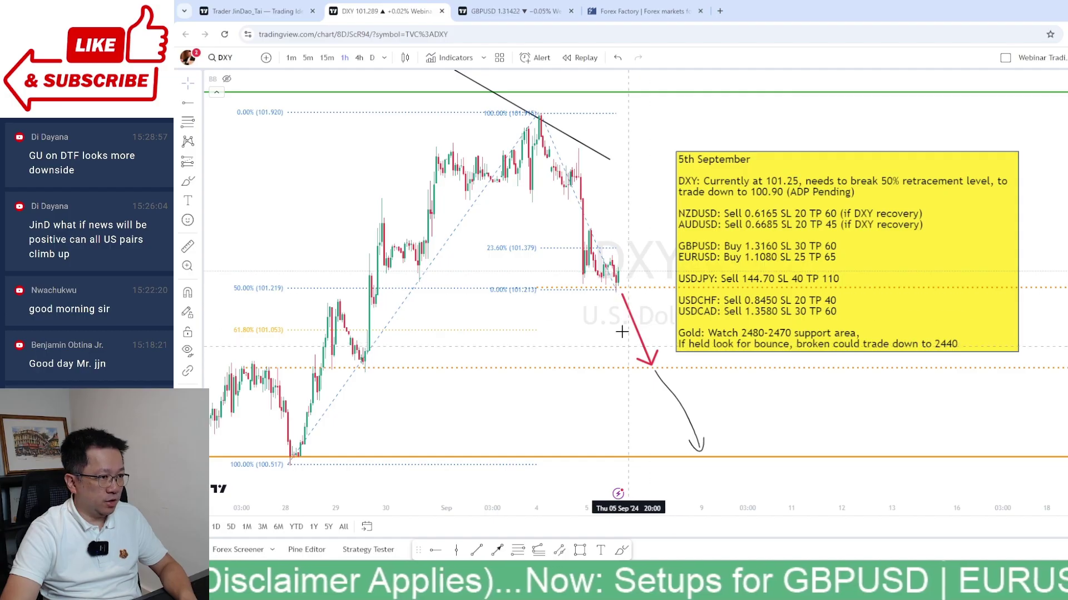
pyautogui.click(531, 17)
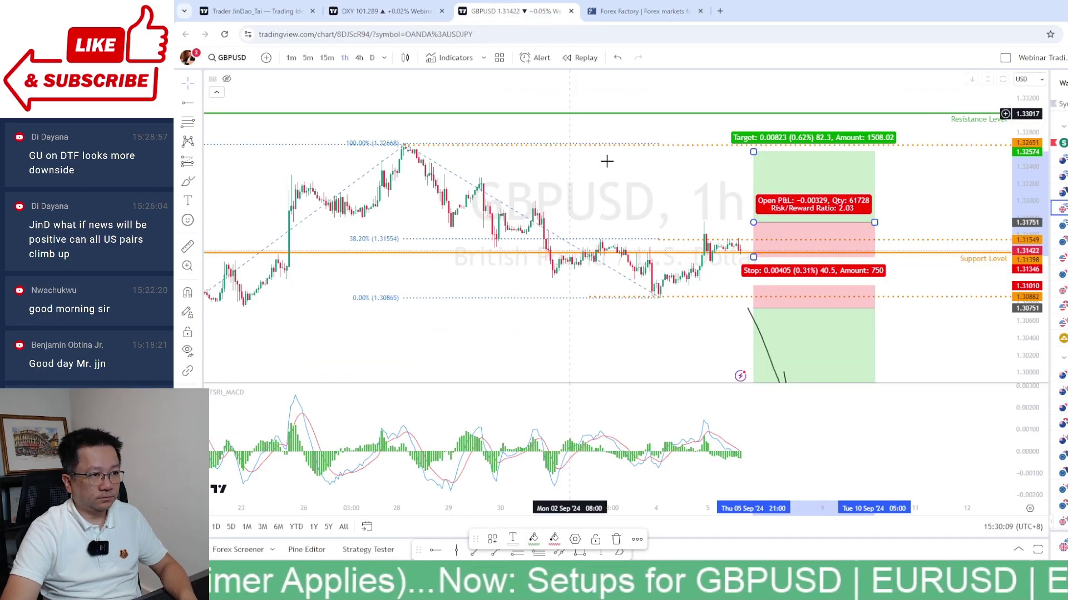
pyautogui.click(658, 207)
pyautogui.moveTo(699, 210); pyautogui.dragTo(697, 180)
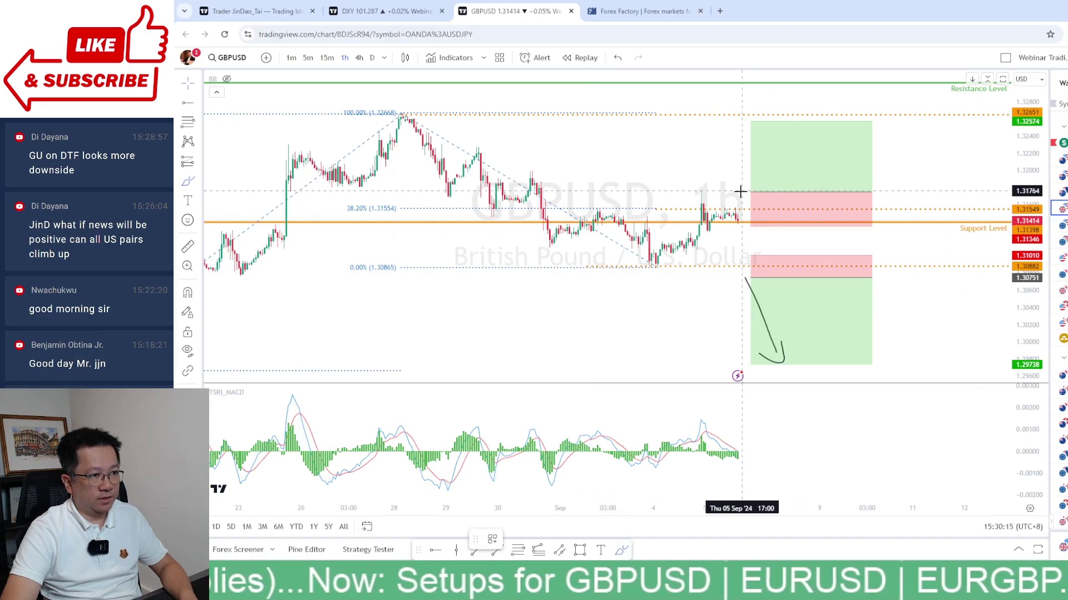
pyautogui.moveTo(744, 193)
pyautogui.mouseDown()
pyautogui.moveTo(777, 124)
pyautogui.moveTo(783, 135)
pyautogui.mouseUp()
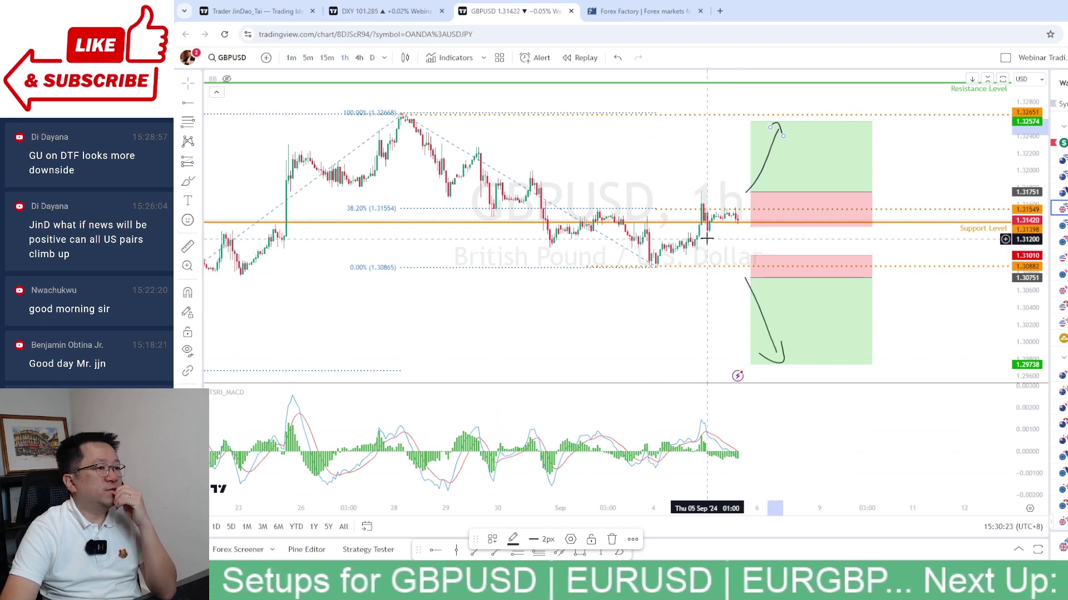
# Step: Switch the chart to EURUSD and examine the existing long position against the recent price swings
pyautogui.scroll(-4, 717, 240)
pyautogui.scroll(3, 707, 238)
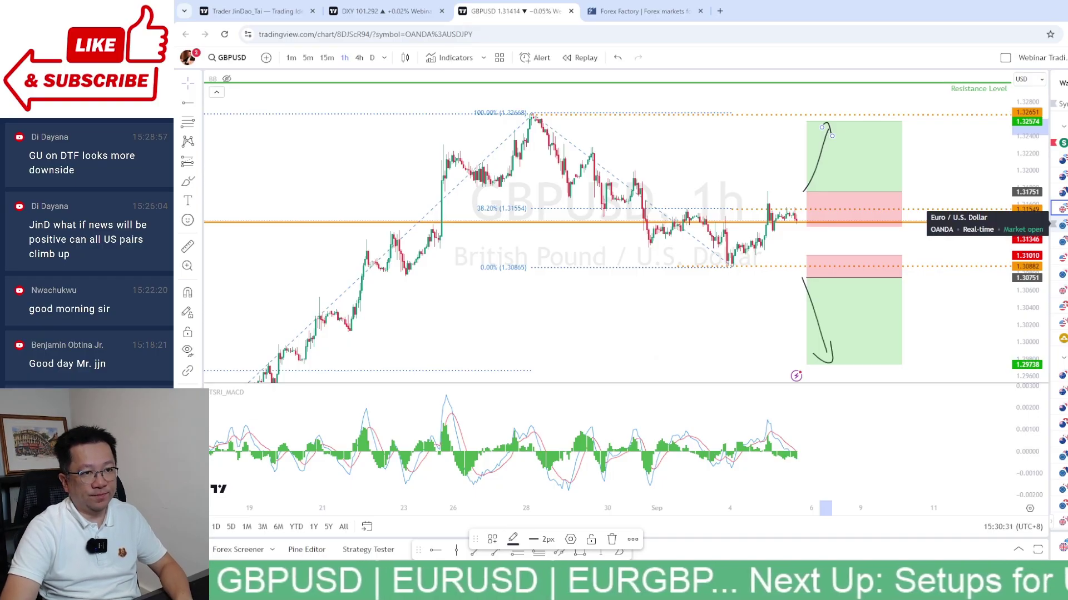
pyautogui.click(1061, 223)
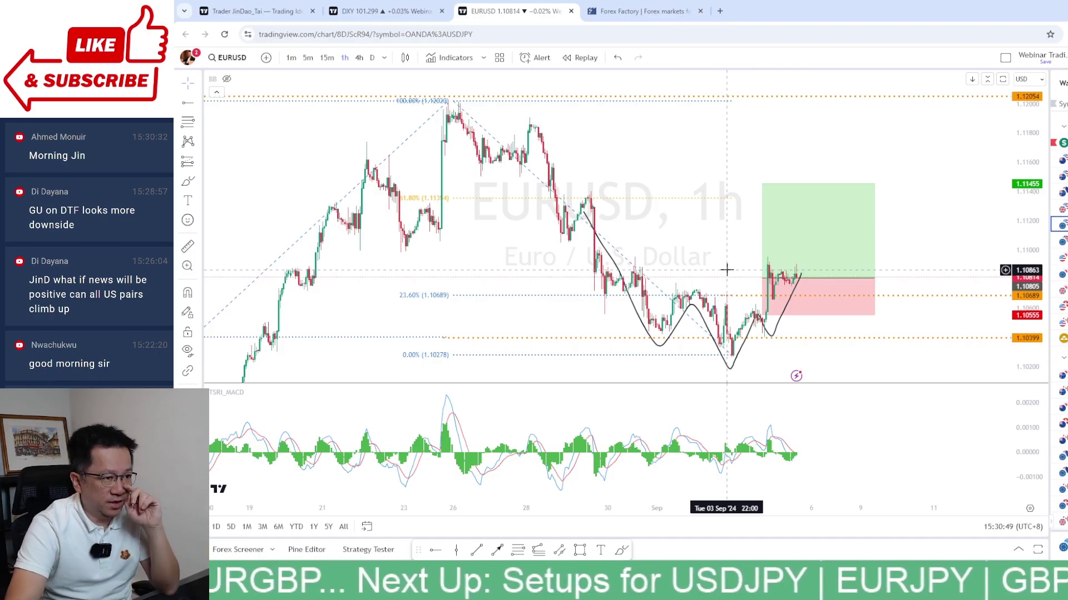
pyautogui.moveTo(903, 250); pyautogui.dragTo(914, 233)
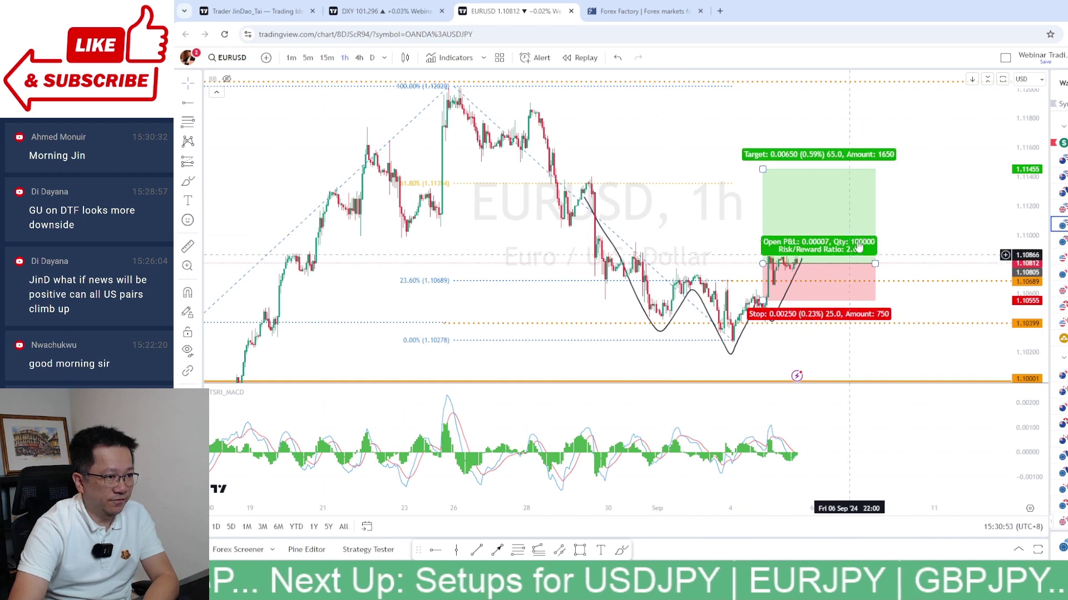
pyautogui.scroll(5, 917, 242)
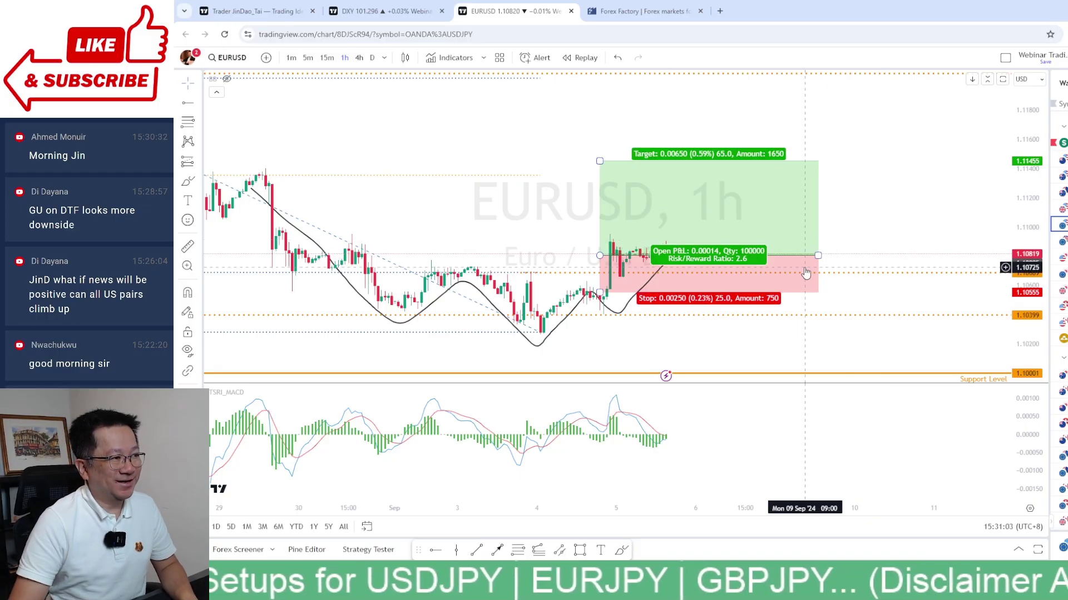
pyautogui.scroll(-1, 809, 272)
pyautogui.moveTo(559, 241); pyautogui.dragTo(616, 242)
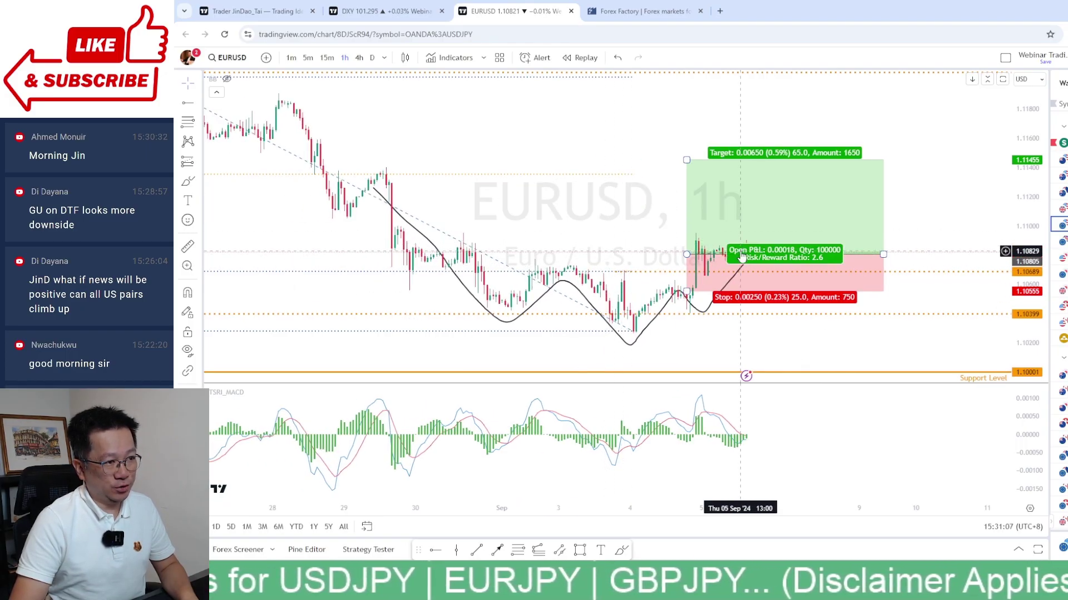
pyautogui.scroll(-2, 562, 255)
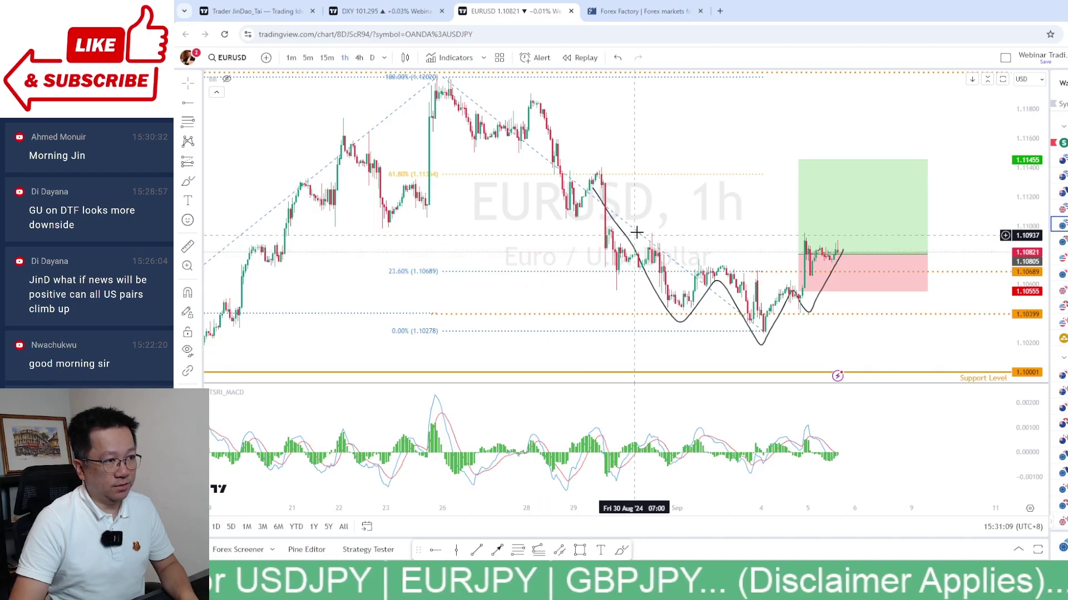
# Step: Enable the 0.382 level of the EURUSD Fib Retracement and move the 23.6% horizontal ray up to it, at 1.10948
pyautogui.doubleClick(673, 272)
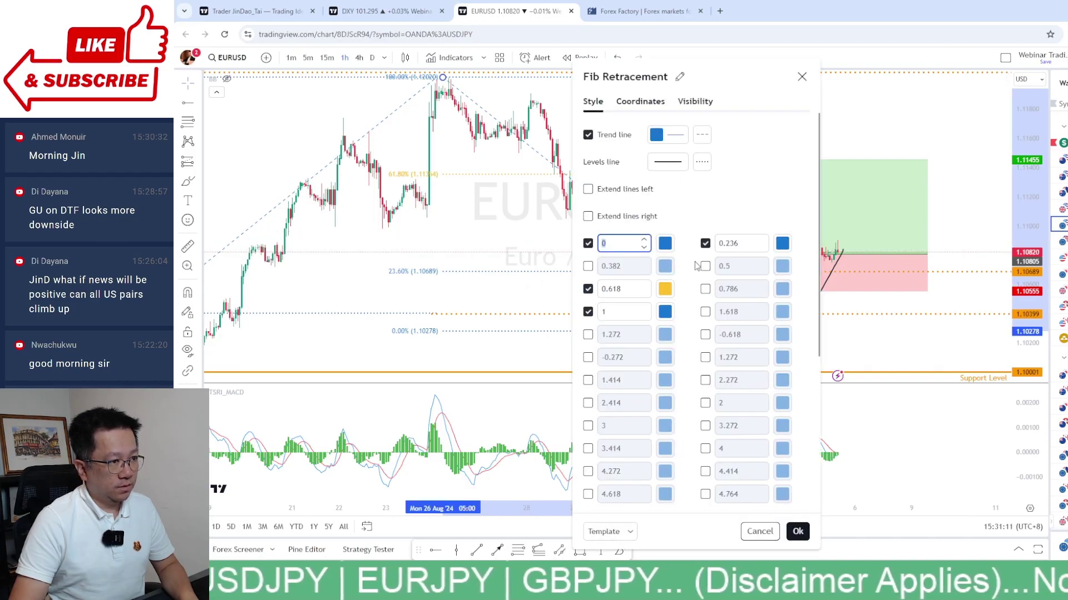
pyautogui.click(588, 266)
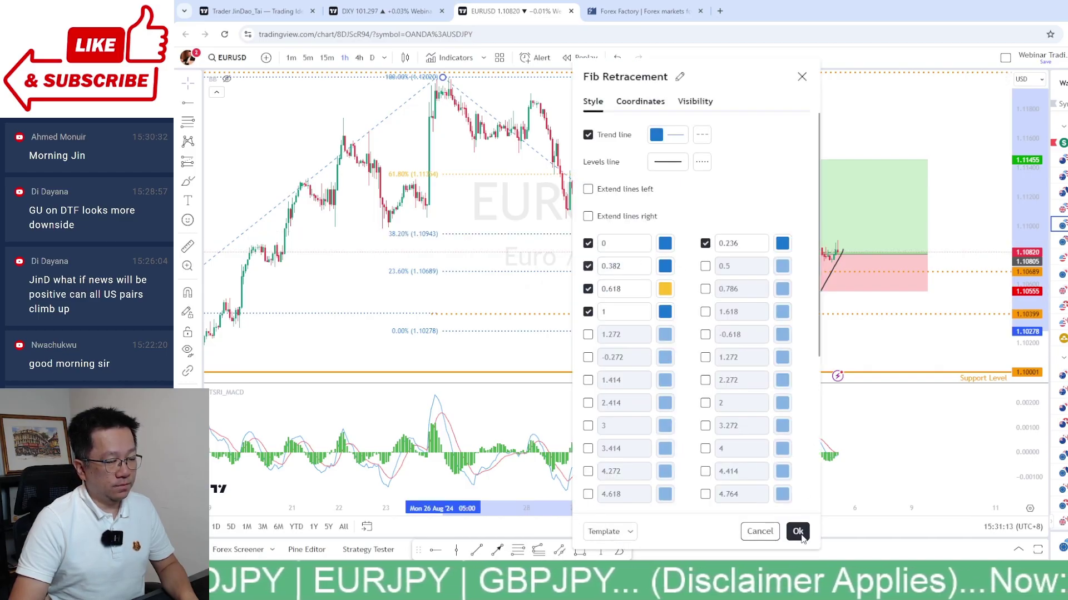
pyautogui.click(797, 532)
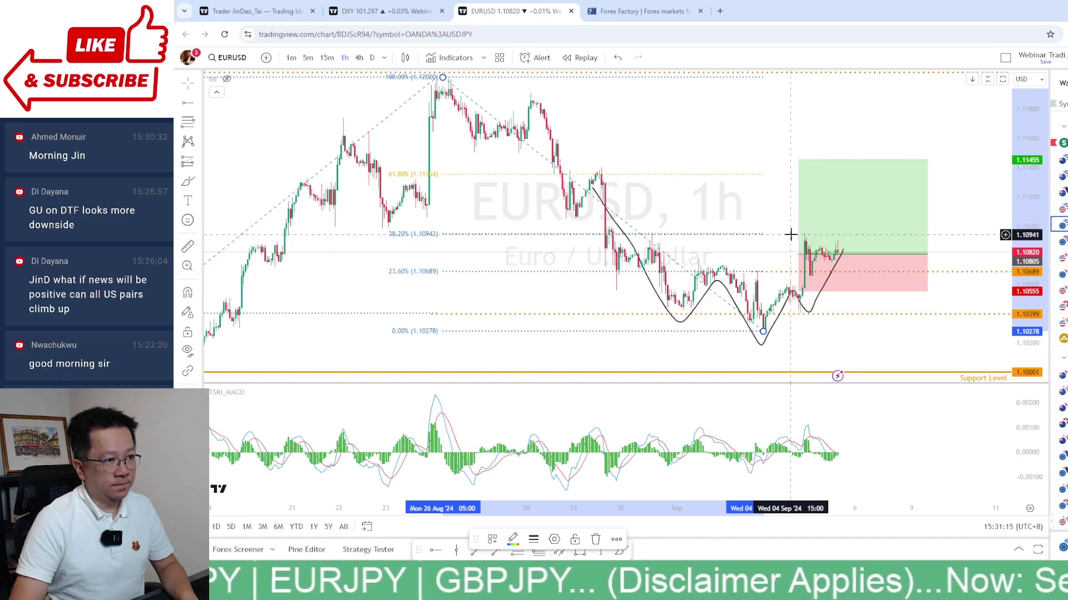
pyautogui.moveTo(776, 272); pyautogui.dragTo(777, 233)
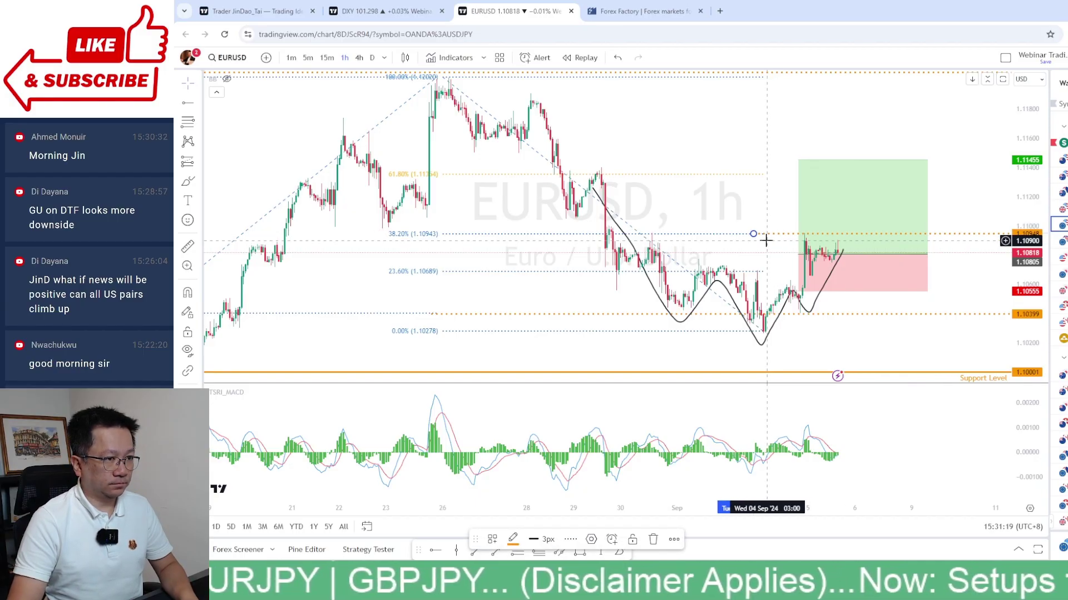
# Step: Delete the existing EURUSD long position and turn off the 0.236 level of the Fib Retracement
pyautogui.click(834, 261)
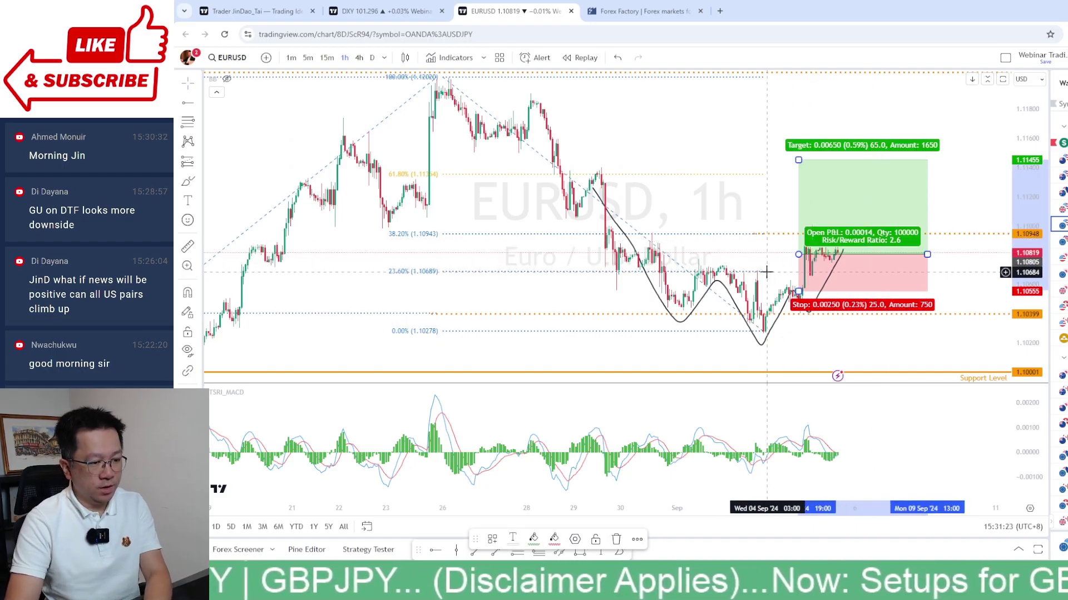
pyautogui.press('Delete')
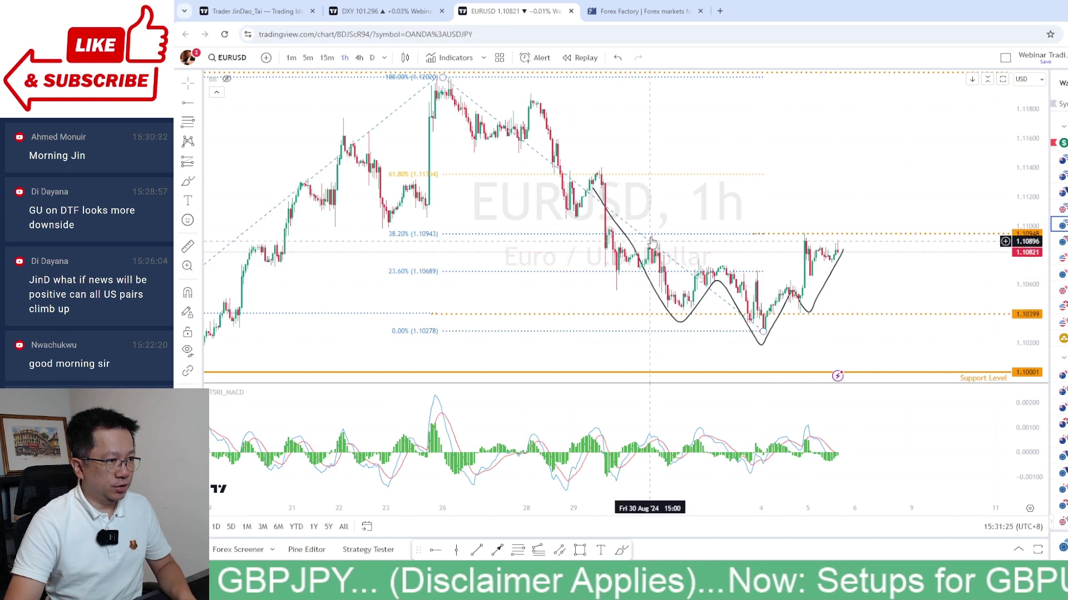
pyautogui.doubleClick(627, 225)
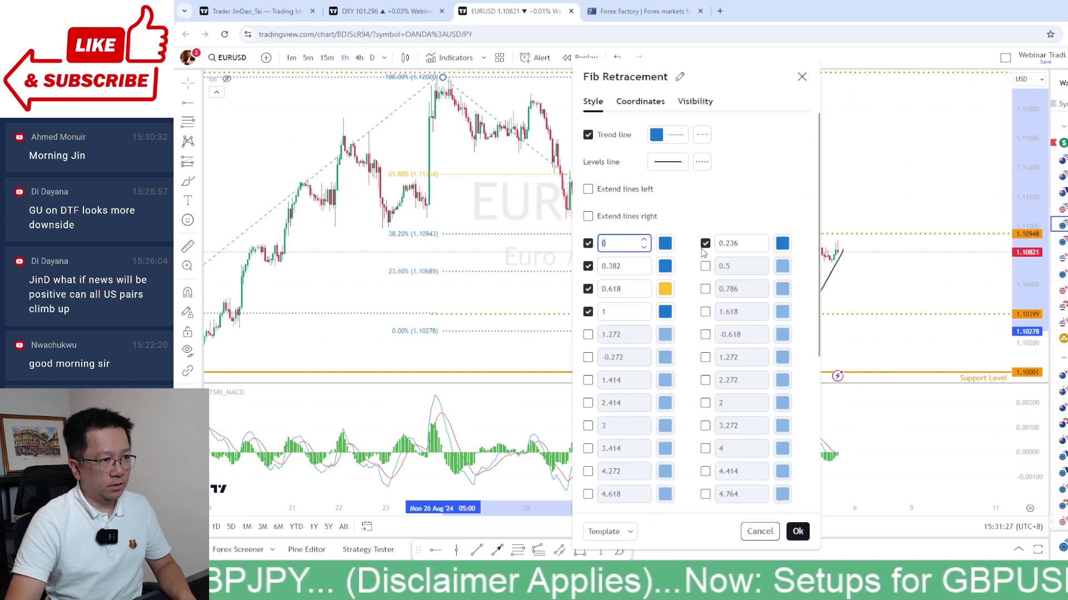
pyautogui.click(704, 245)
pyautogui.click(798, 531)
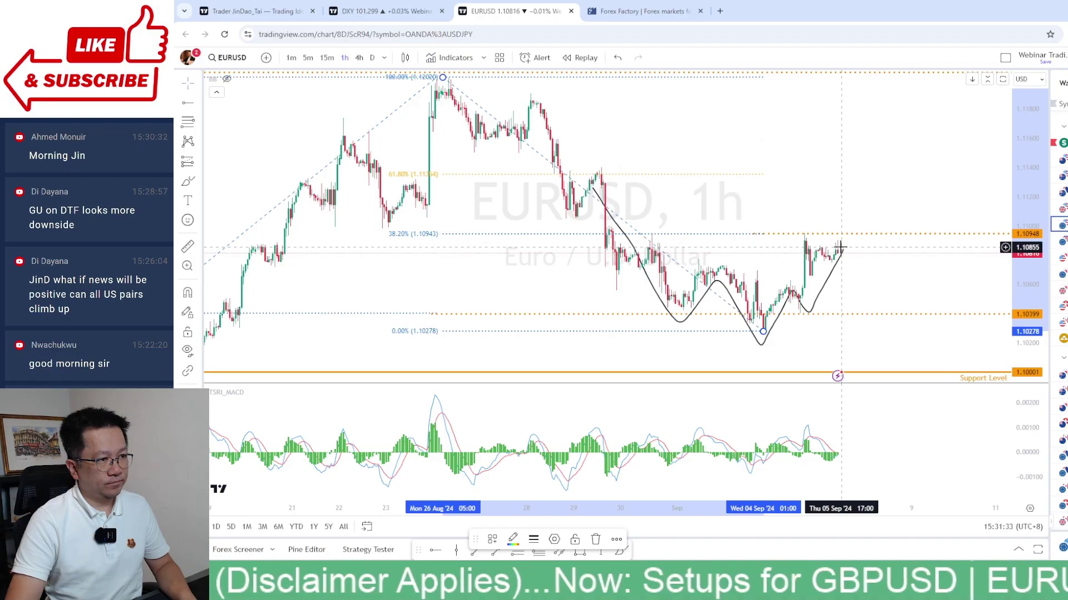
# Step: Place a long position above the latest EURUSD candles with entry at 1.11103 and stop at 1.10897
pyautogui.scroll(2, 896, 255)
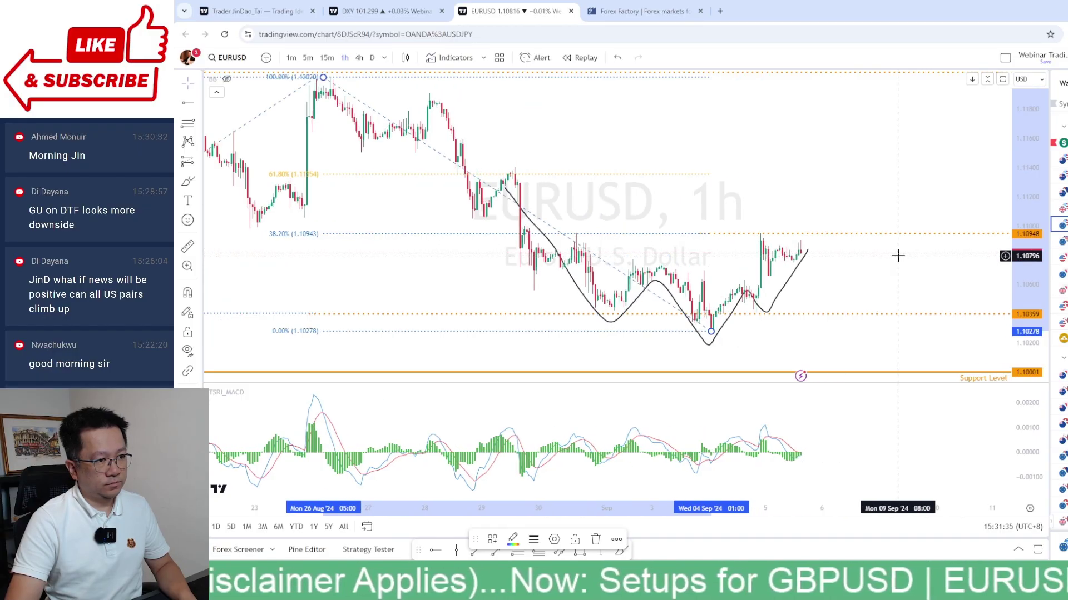
pyautogui.scroll(1, 881, 255)
pyautogui.moveTo(862, 258)
pyautogui.mouseDown()
pyautogui.moveTo(915, 293)
pyautogui.moveTo(927, 272)
pyautogui.mouseUp()
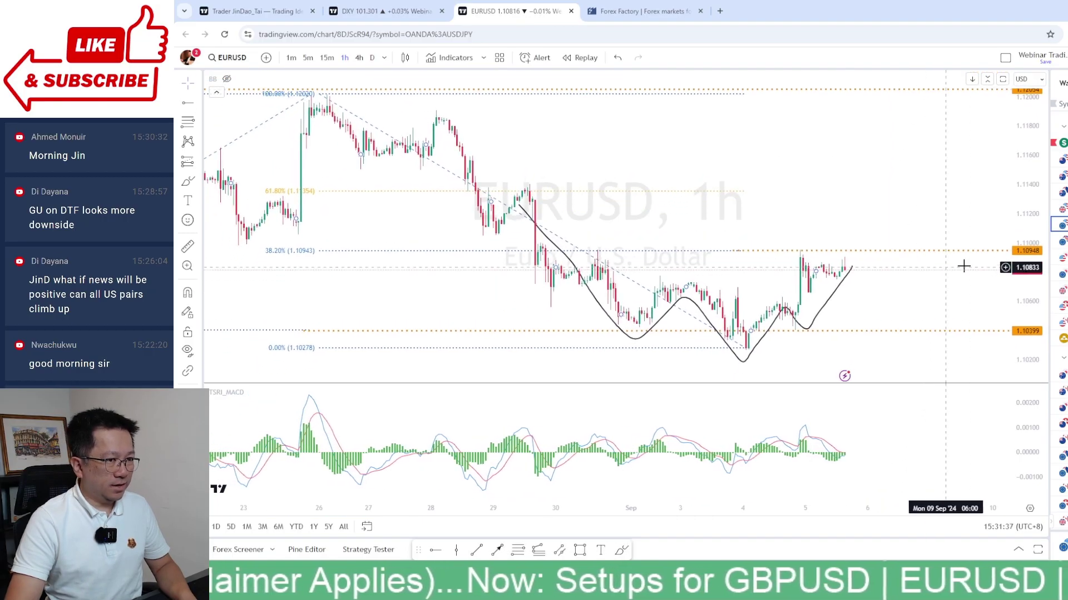
pyautogui.moveTo(1020, 278); pyautogui.dragTo(1020, 255)
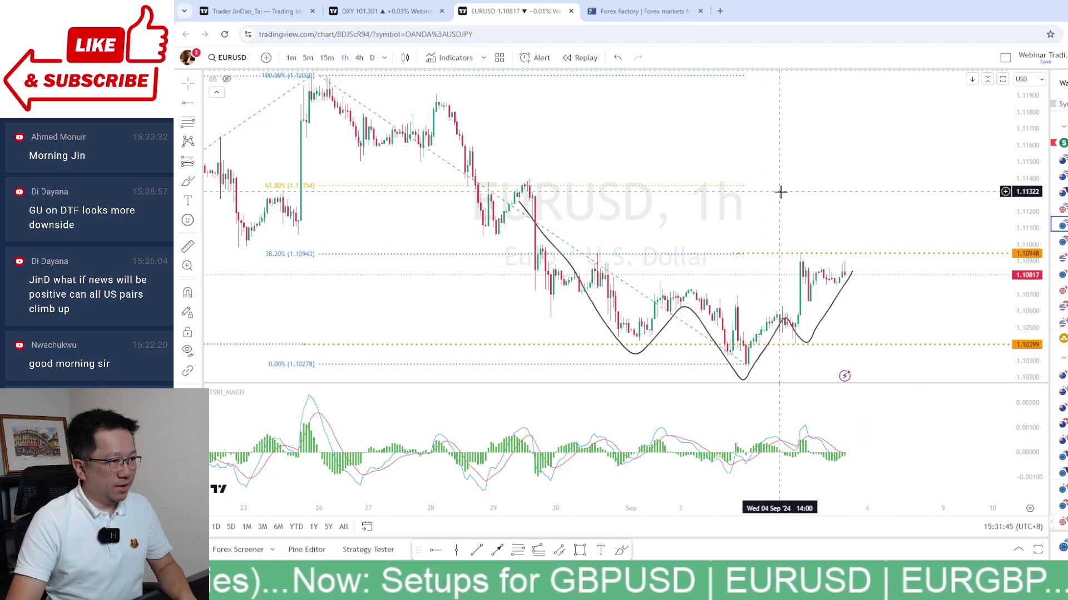
pyautogui.scroll(-2, 771, 205)
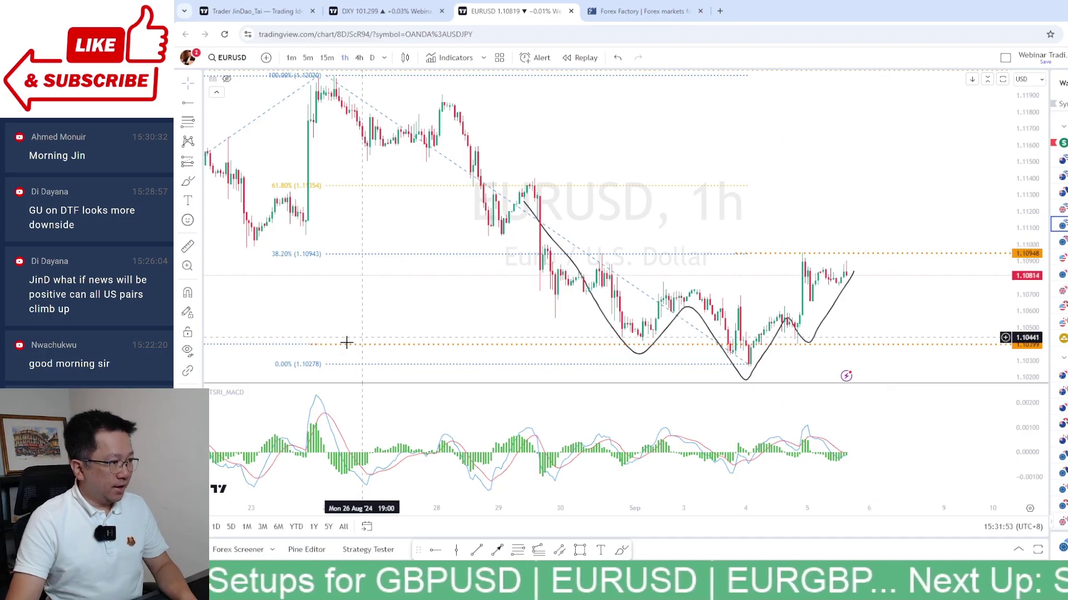
pyautogui.click(199, 164)
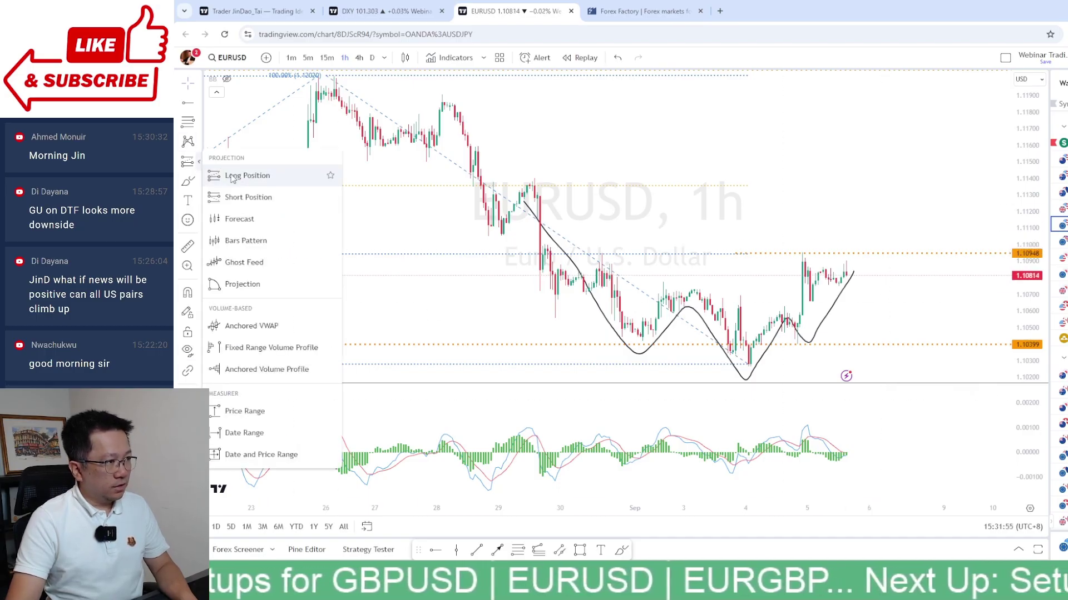
pyautogui.click(236, 174)
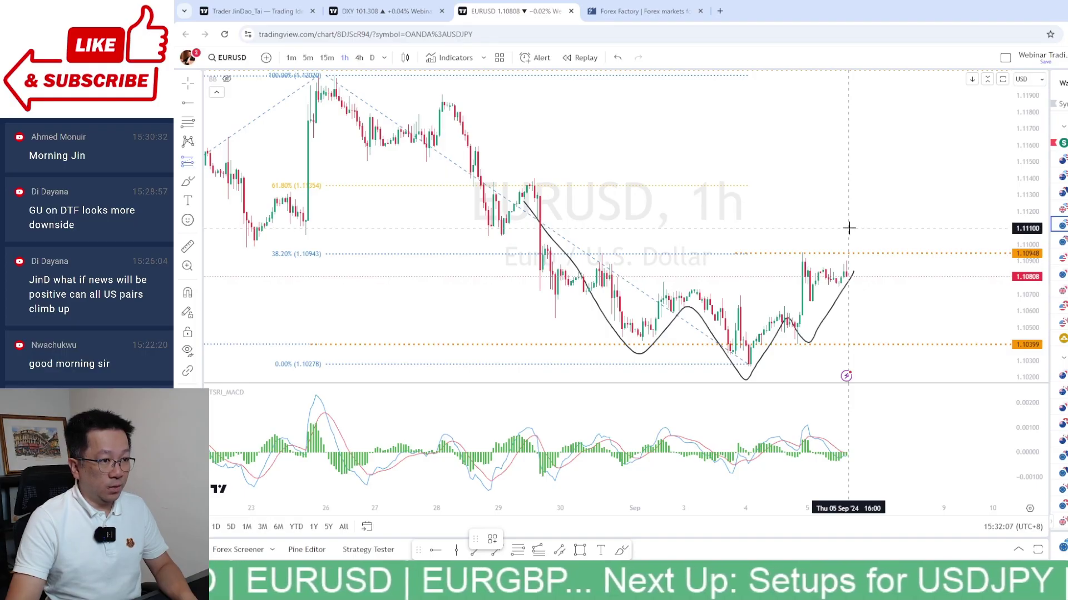
pyautogui.click(849, 228)
pyautogui.moveTo(848, 286); pyautogui.dragTo(860, 262)
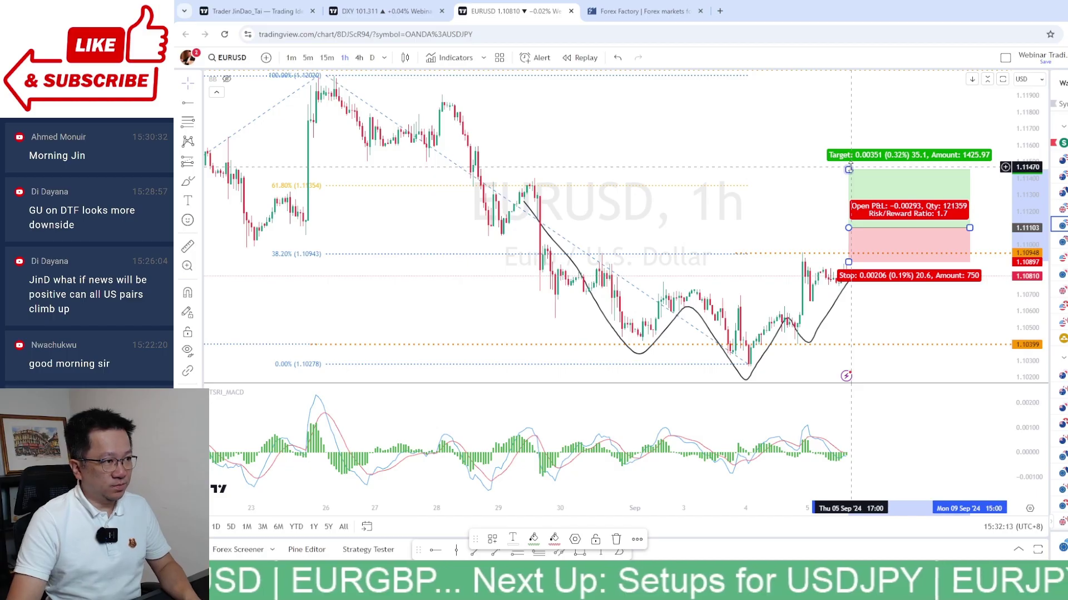
# Step: Raise the EURUSD long position's profit target to 1.11610
pyautogui.scroll(-2, 828, 167)
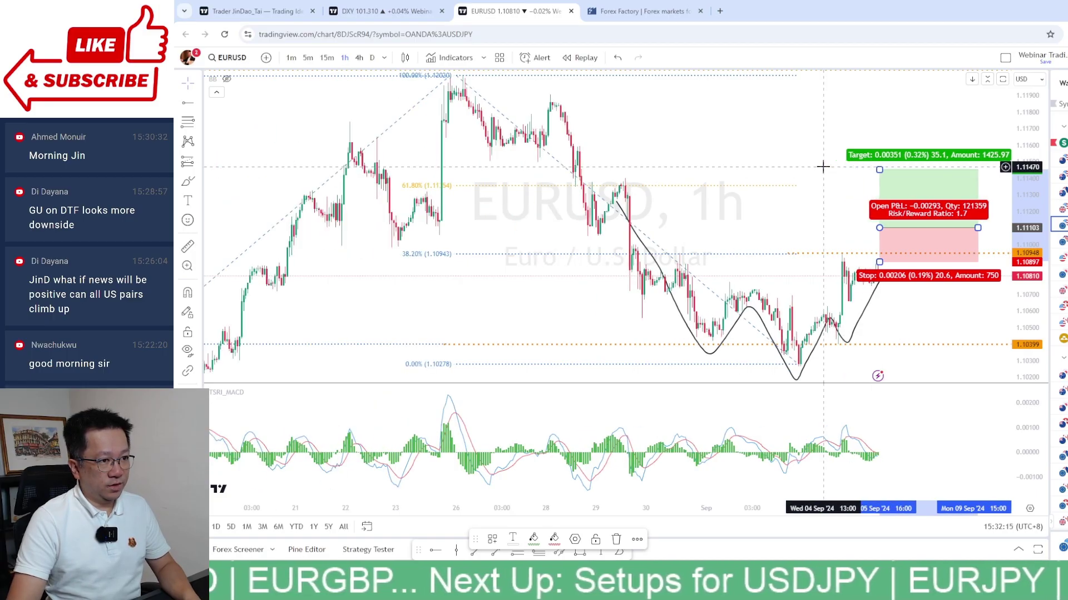
pyautogui.moveTo(779, 160); pyautogui.dragTo(777, 210)
pyautogui.click(878, 218)
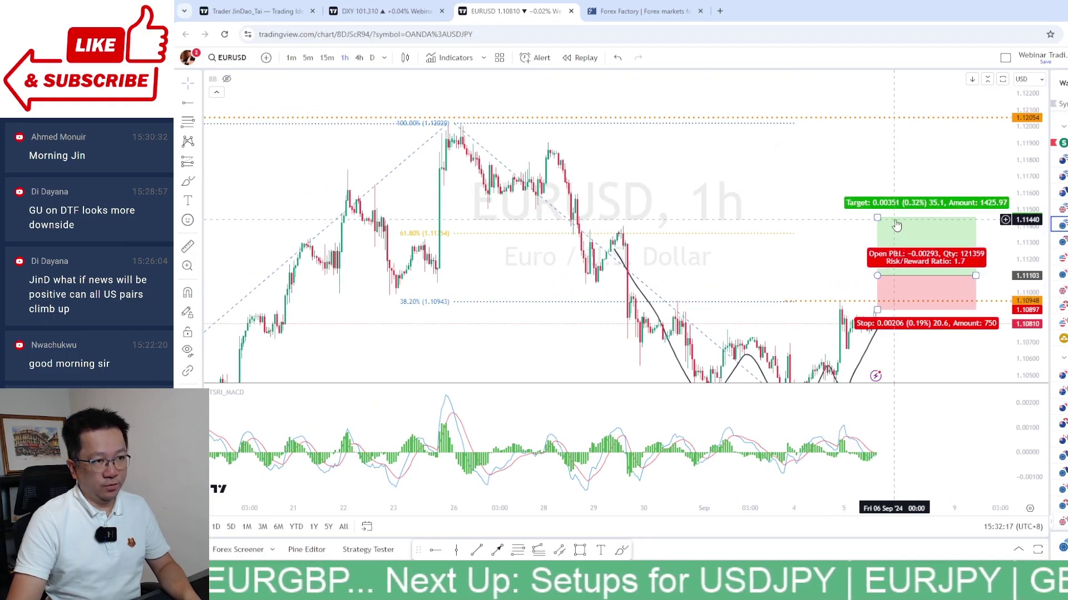
pyautogui.moveTo(878, 217); pyautogui.dragTo(883, 191)
pyautogui.click(763, 202)
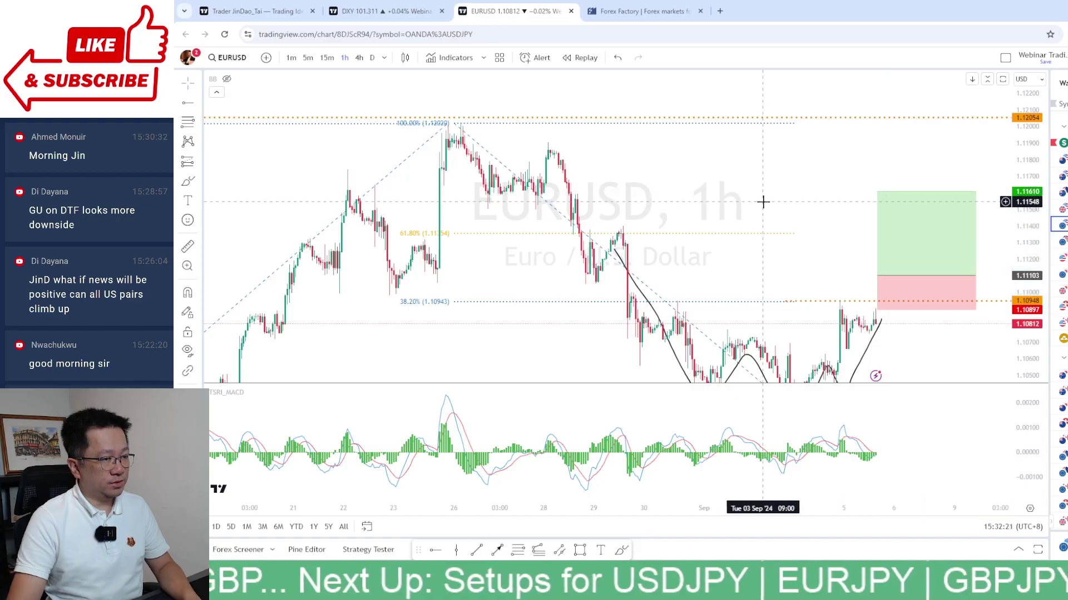
# Step: Examine the long position against the earlier EURUSD swings, the Fibonacci levels and the 1.10001 support level
pyautogui.moveTo(760, 207); pyautogui.dragTo(745, 187)
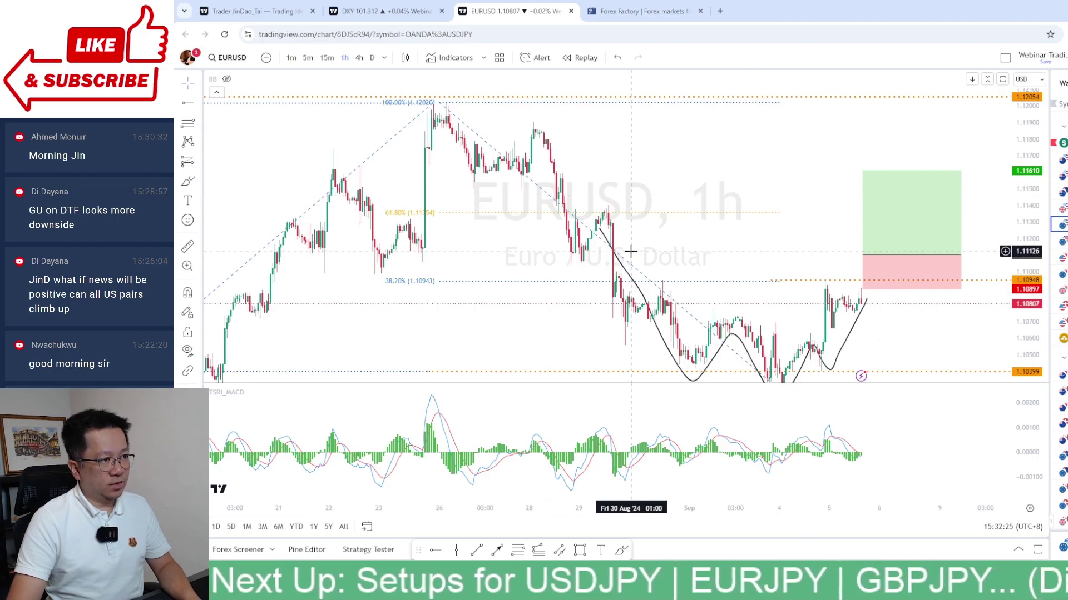
pyautogui.scroll(-2, 577, 289)
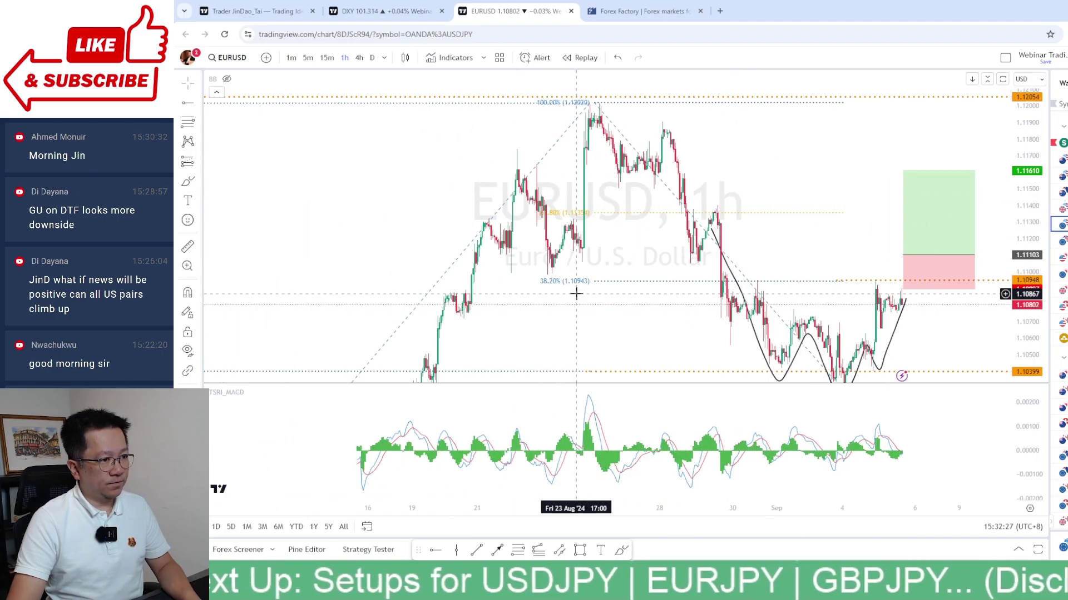
pyautogui.moveTo(619, 323); pyautogui.dragTo(590, 247)
pyautogui.scroll(-2, 590, 247)
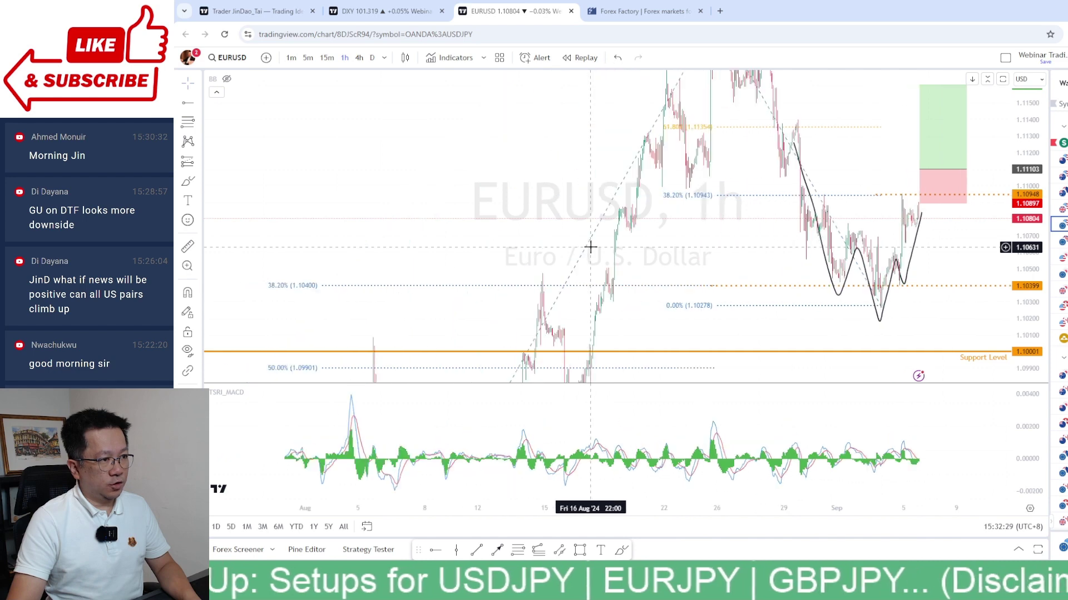
pyautogui.scroll(3, 588, 247)
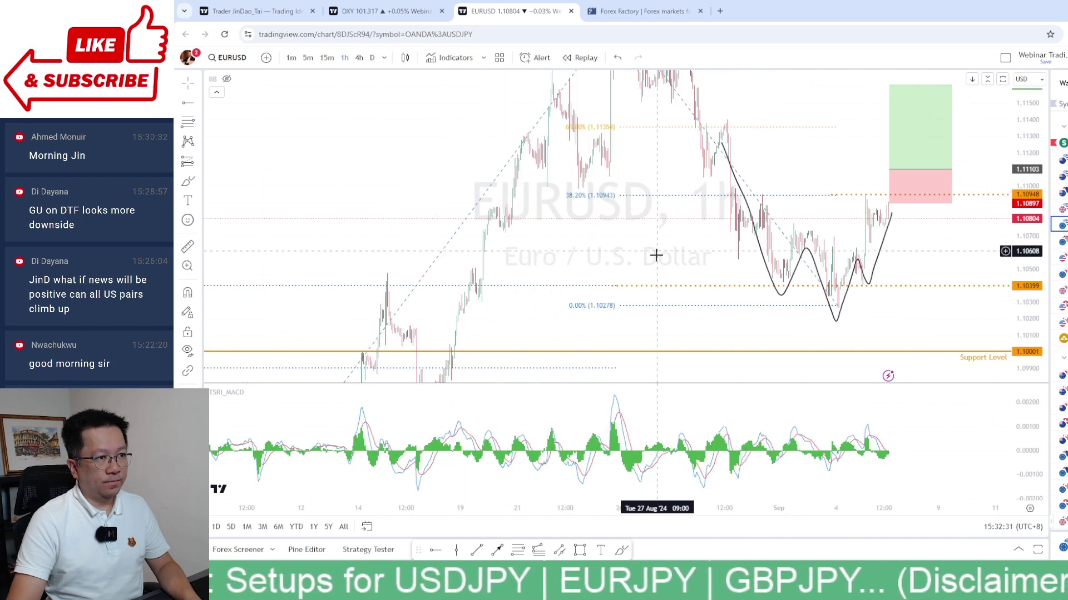
pyautogui.moveTo(654, 255); pyautogui.dragTo(622, 322)
pyautogui.moveTo(743, 172); pyautogui.dragTo(741, 187)
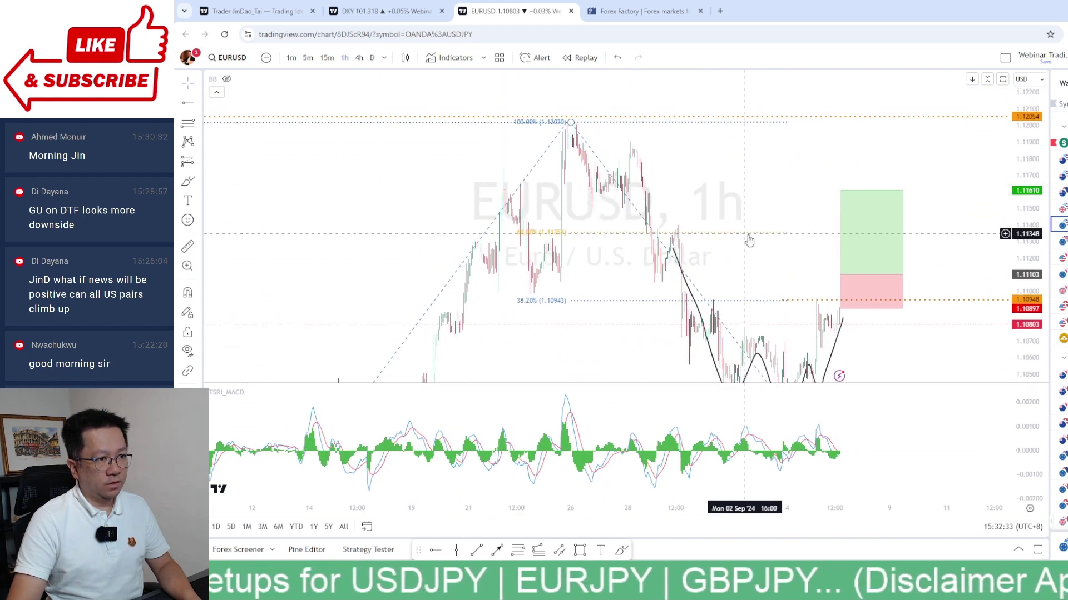
pyautogui.scroll(1, 745, 238)
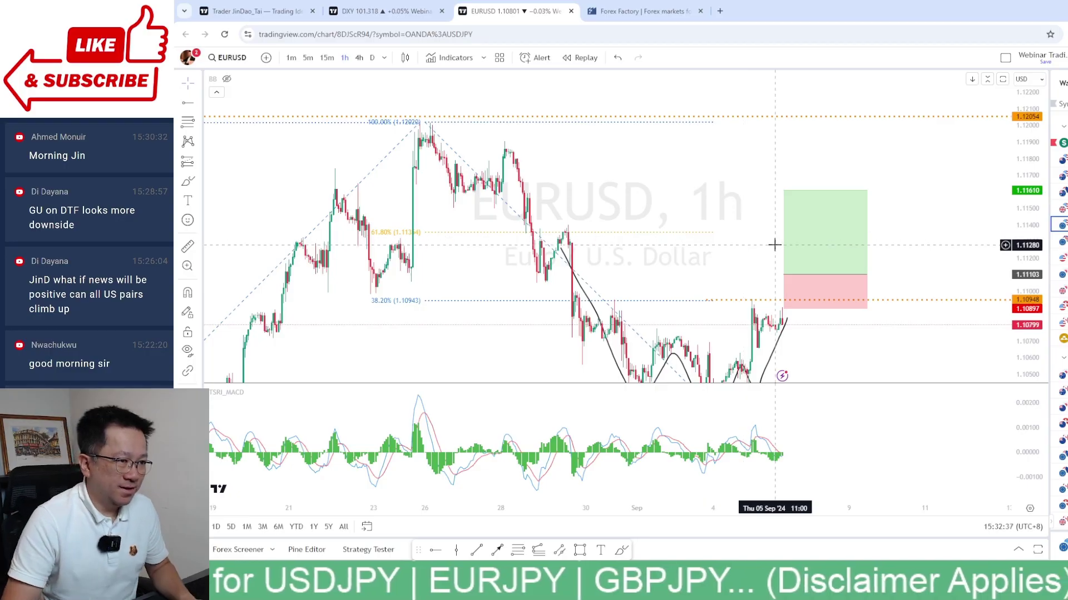
pyautogui.scroll(-5, 774, 245)
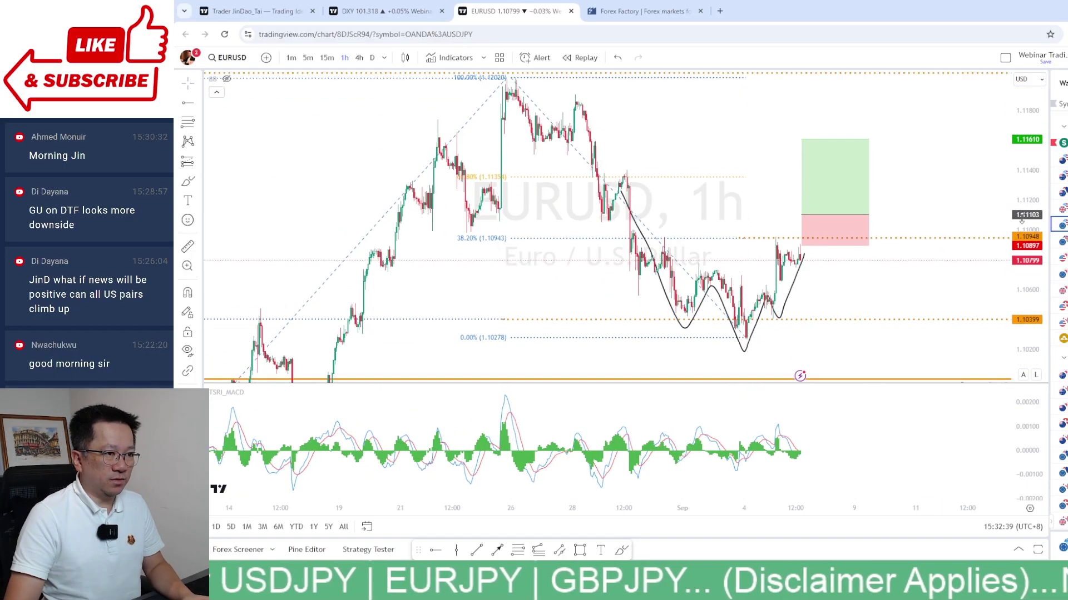
pyautogui.moveTo(1021, 220); pyautogui.dragTo(908, 298)
# Step: Delete the freehand wave curve beneath the recent lows and the EURUSD long position
pyautogui.click(795, 277)
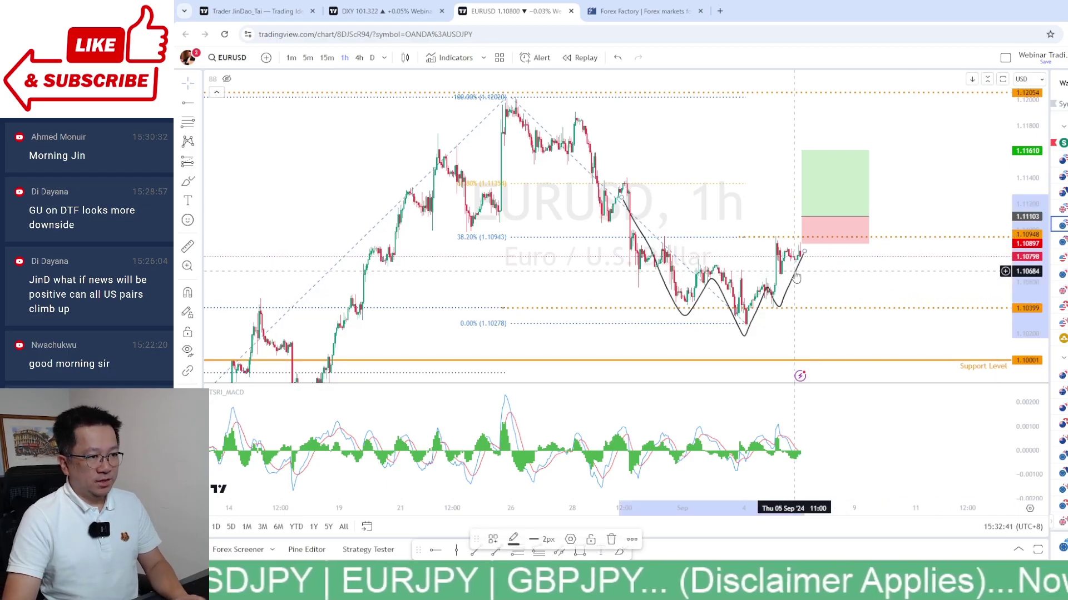
pyautogui.press('Delete')
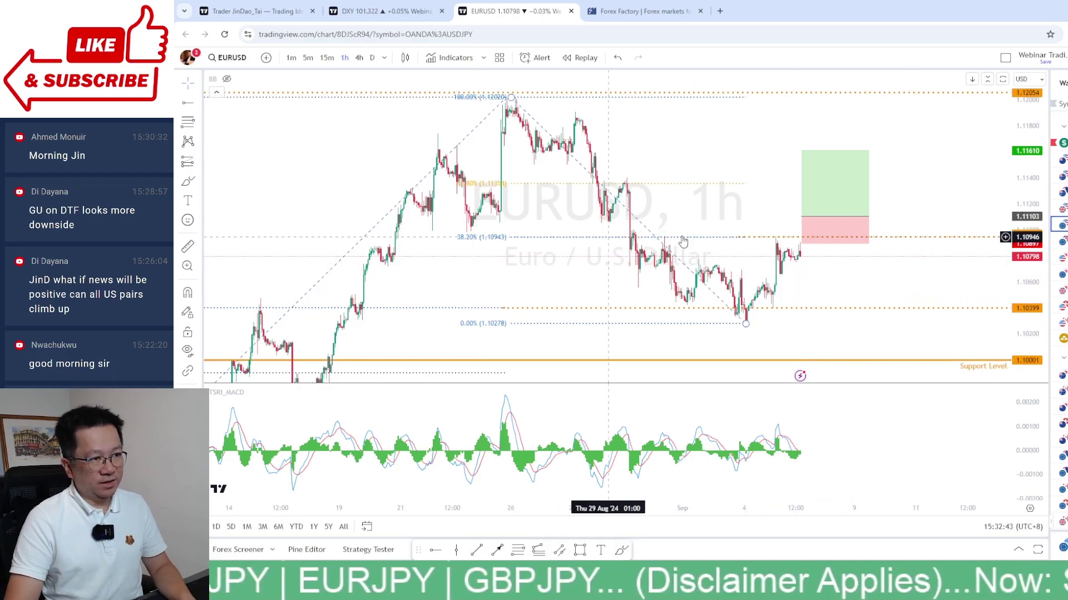
pyautogui.click(801, 243)
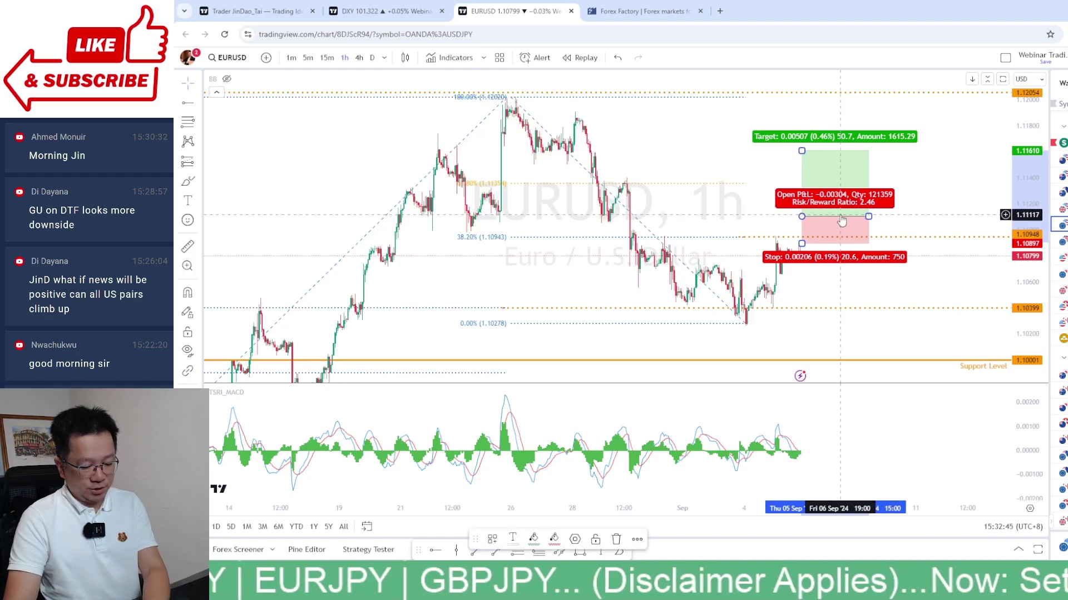
pyautogui.press('Delete')
# Step: Draw a freehand ellipse around the 1.10948 level at the latest candles and a freehand arrow curving down towards 1.10399
pyautogui.scroll(5, 789, 266)
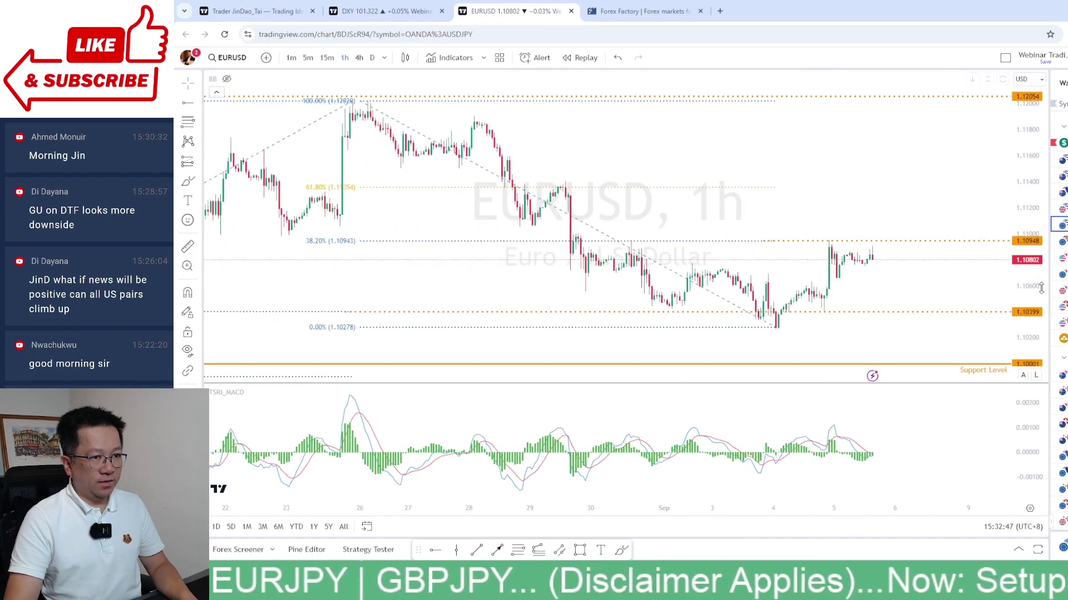
pyautogui.moveTo(1033, 294); pyautogui.dragTo(1033, 192)
pyautogui.moveTo(950, 284); pyautogui.dragTo(944, 248)
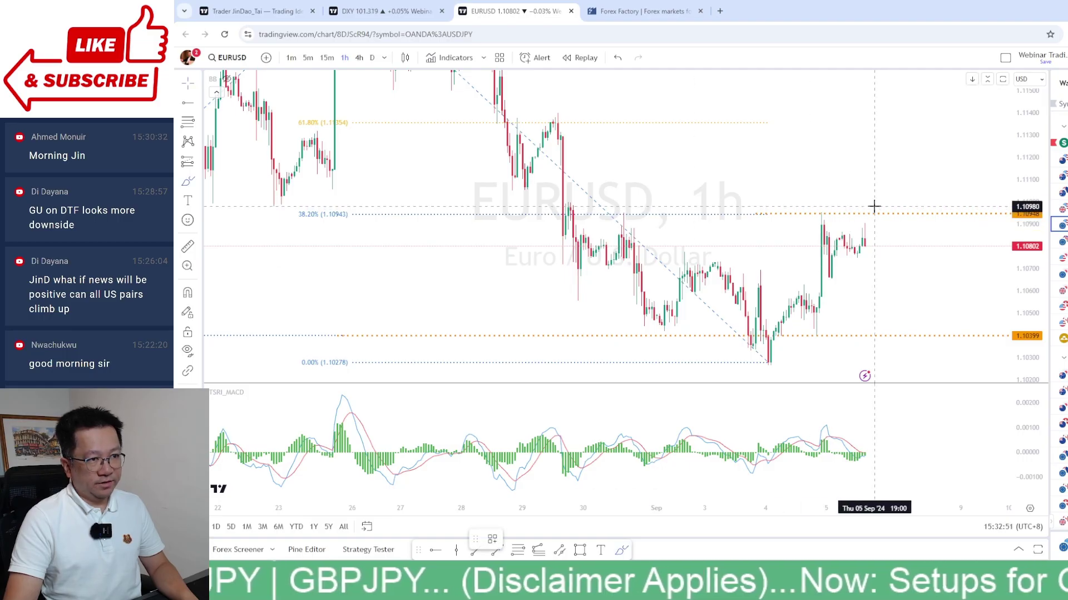
pyautogui.moveTo(873, 207)
pyautogui.mouseDown()
pyautogui.moveTo(803, 228)
pyautogui.moveTo(848, 209)
pyautogui.moveTo(913, 303)
pyautogui.moveTo(895, 309)
pyautogui.mouseUp()
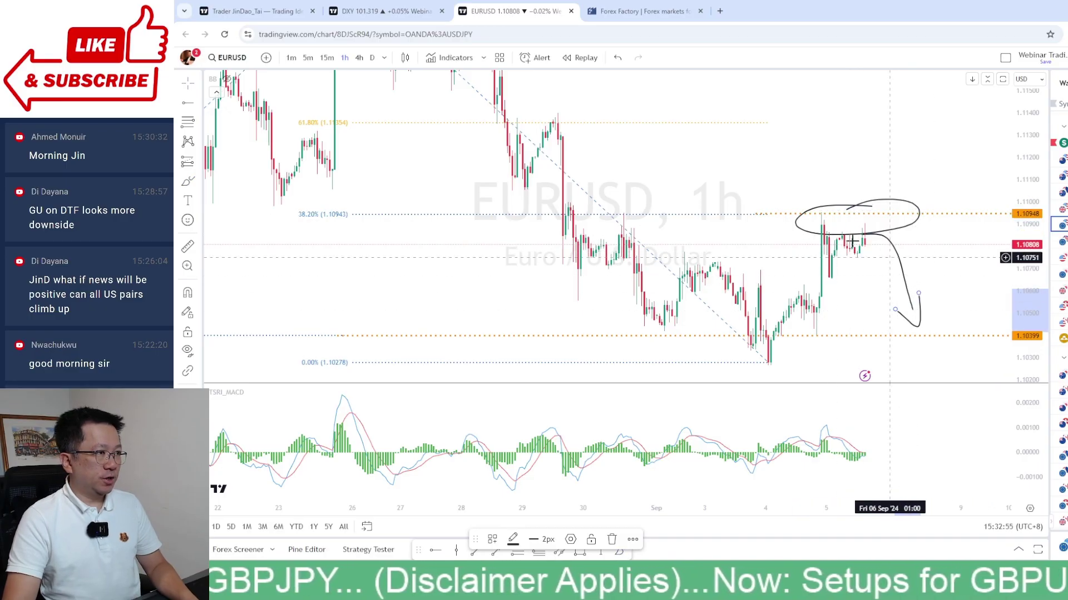
# Step: Consult the DXY chart, return to EURUSD and delete the freehand ellipse and downward arrow
pyautogui.click(394, 14)
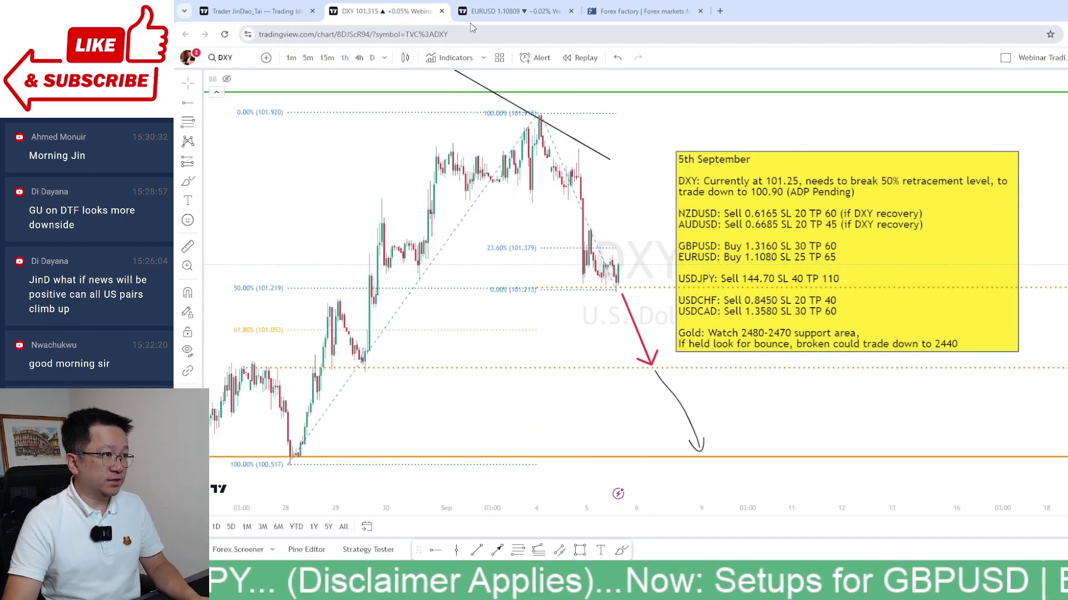
pyautogui.click(508, 15)
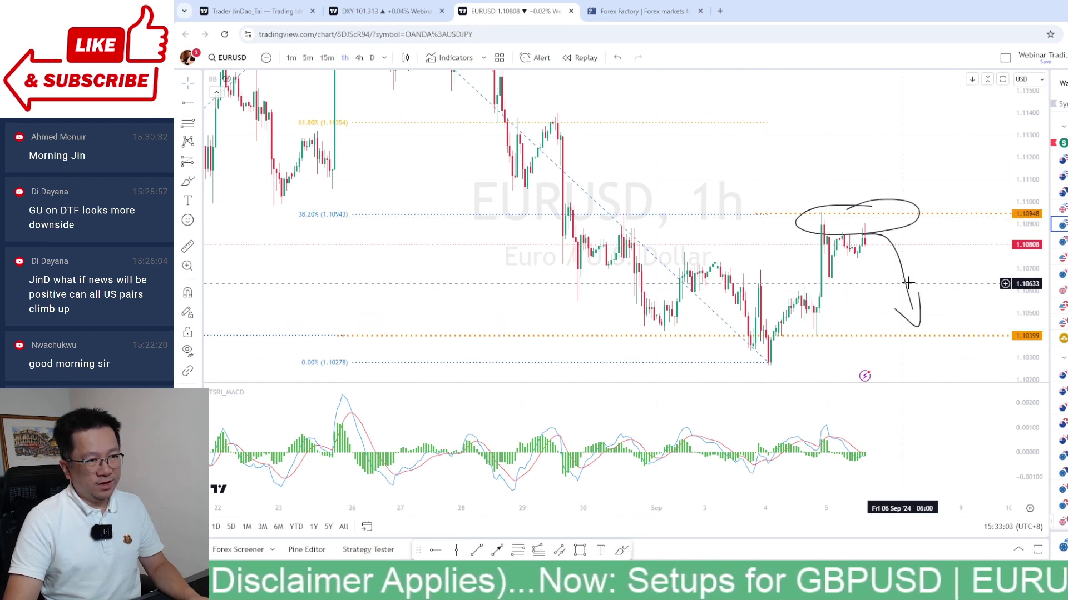
pyautogui.press('Delete')
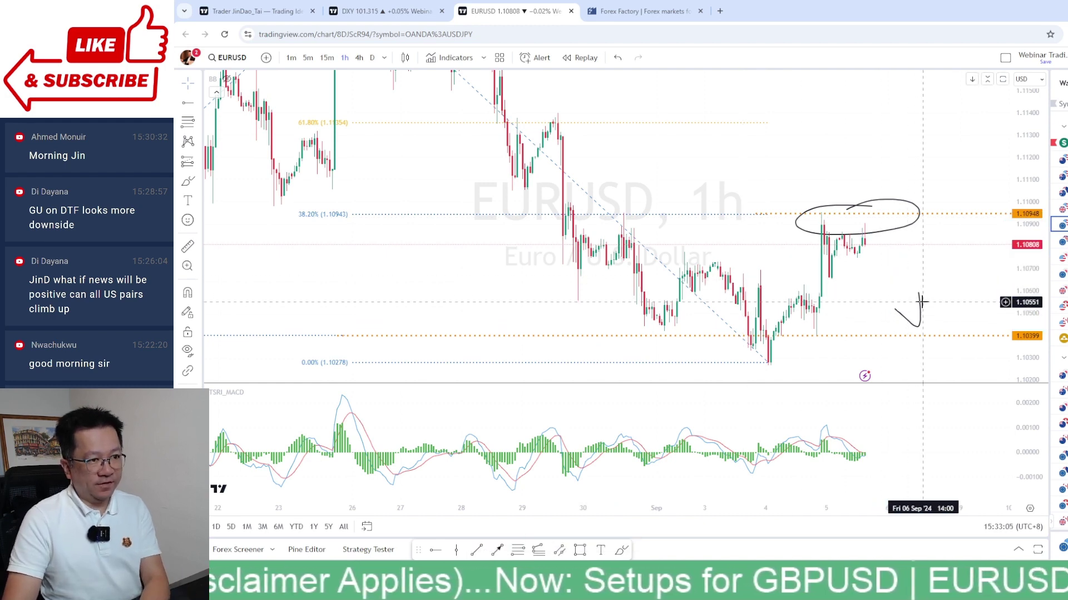
pyautogui.click(920, 310)
pyautogui.press('Delete')
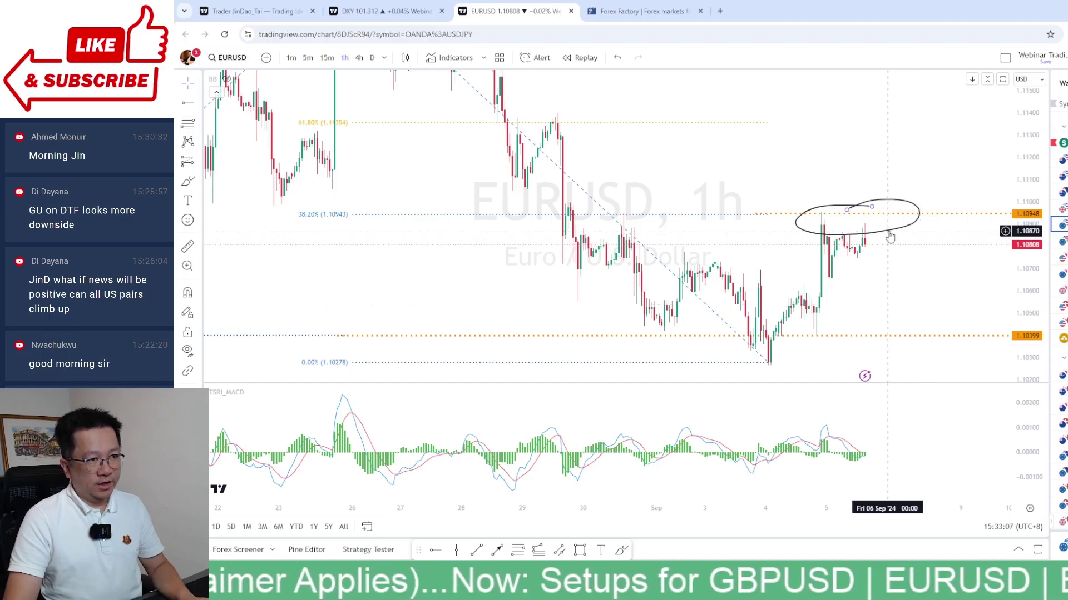
pyautogui.moveTo(890, 236); pyautogui.dragTo(892, 254)
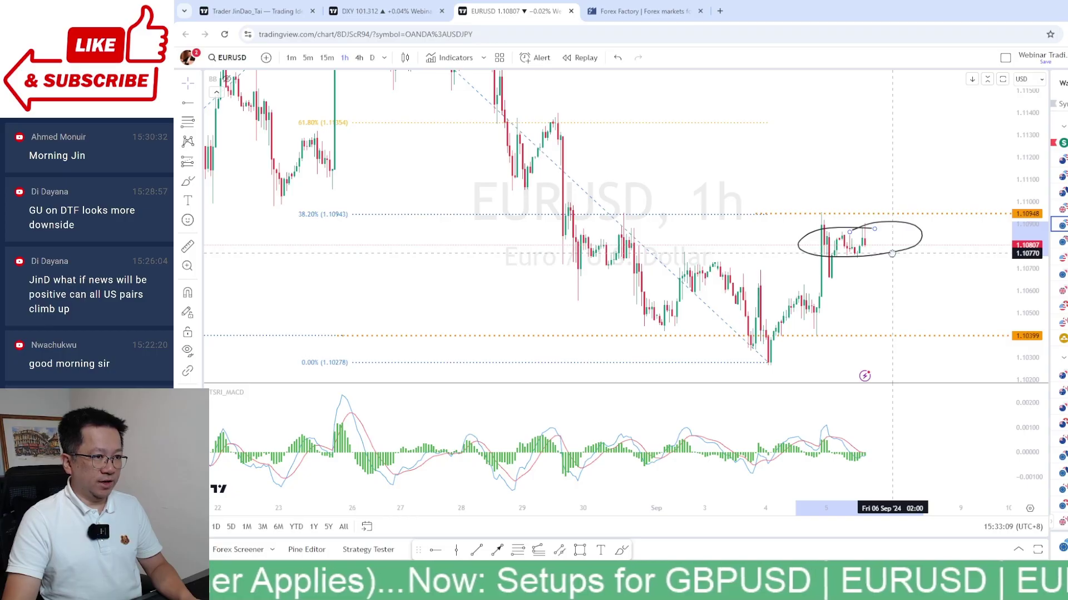
pyautogui.press('Delete')
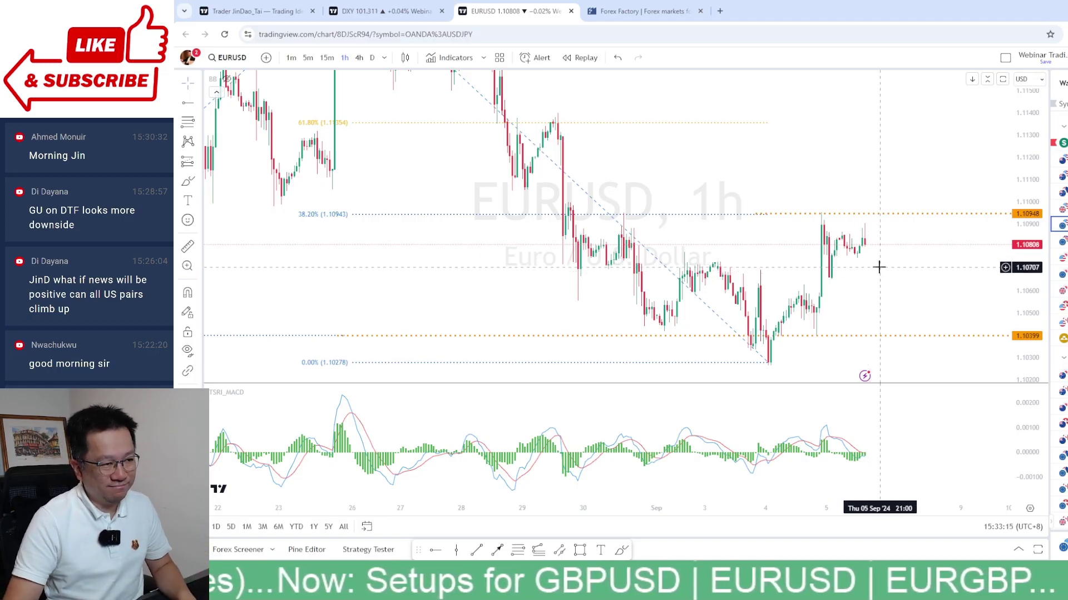
# Step: Draw a trend line from the 4 September low at 1.10272 up to the swing high at 1.10936
pyautogui.click(477, 550)
pyautogui.click(766, 363)
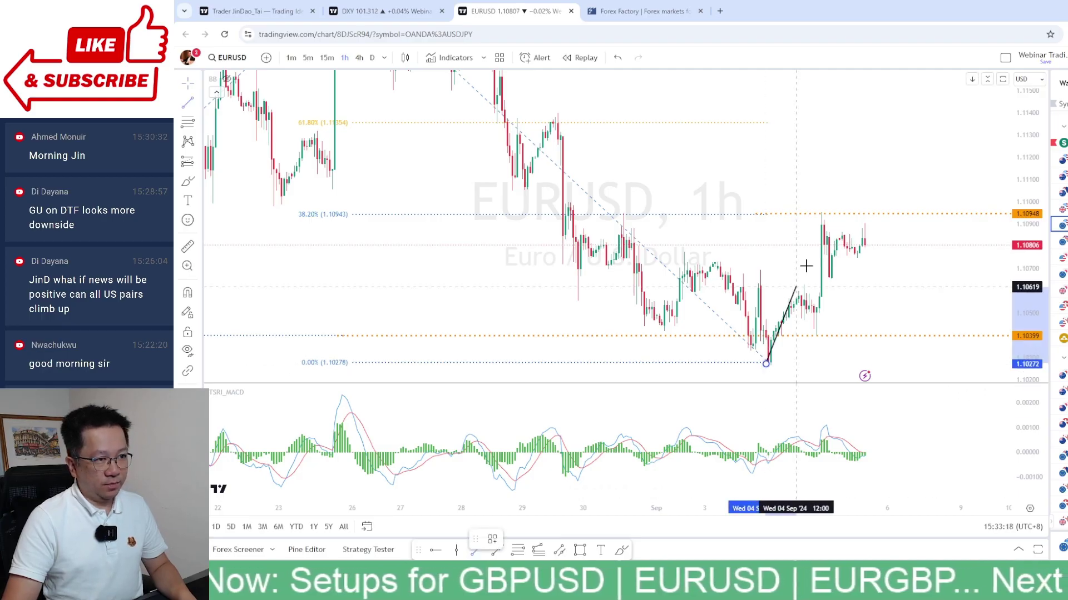
pyautogui.click(823, 215)
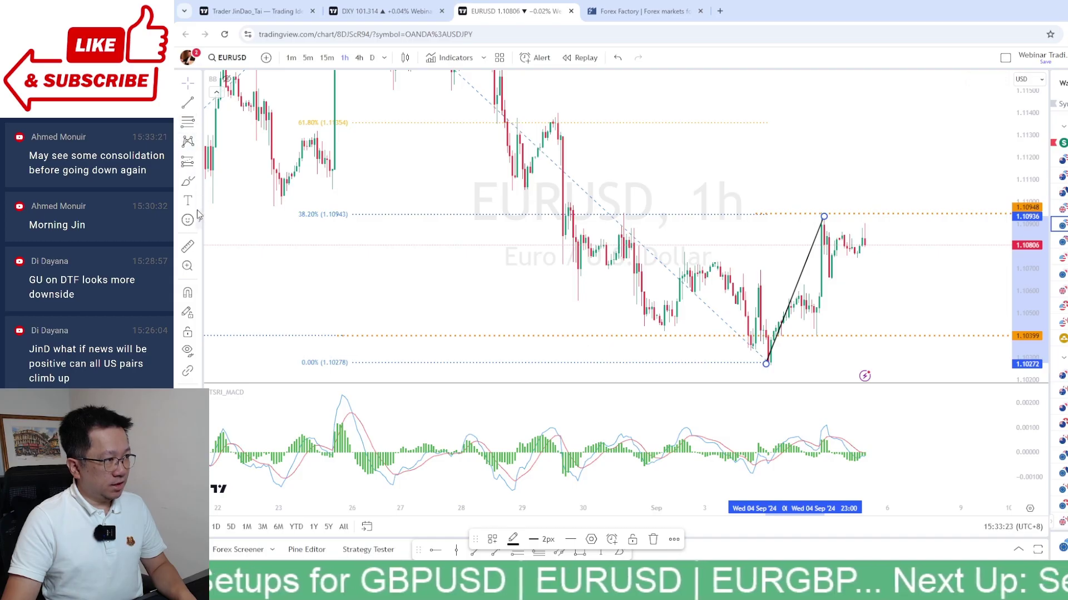
pyautogui.click(198, 184)
pyautogui.click(645, 412)
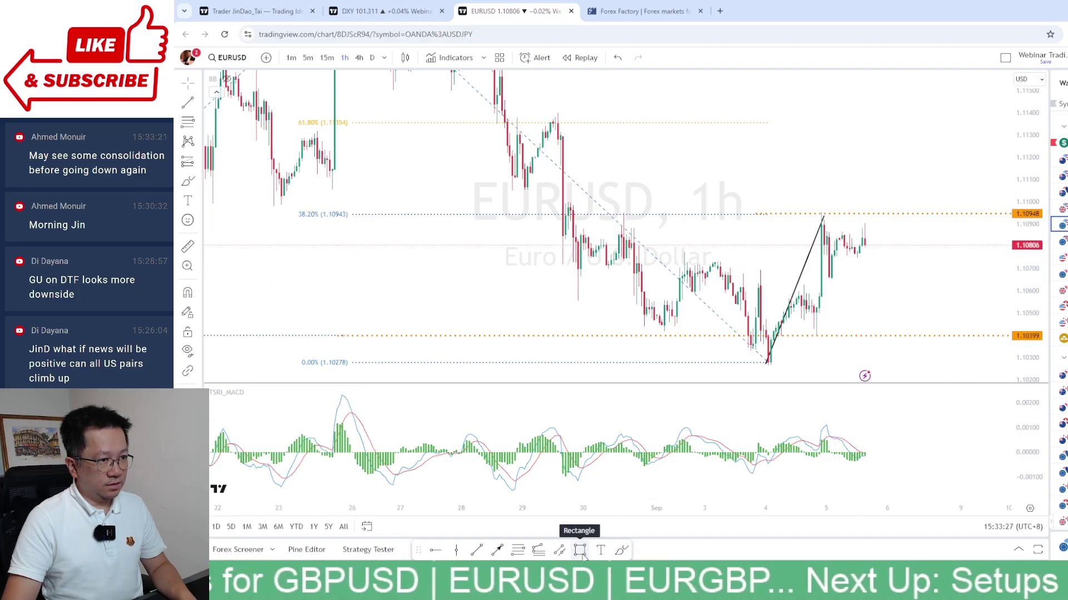
# Step: Draw two converging trend lines around the consolidation, from 1.10621 up to 1.10895 and from the 1.10936 high down to about 1.10895
pyautogui.click(482, 554)
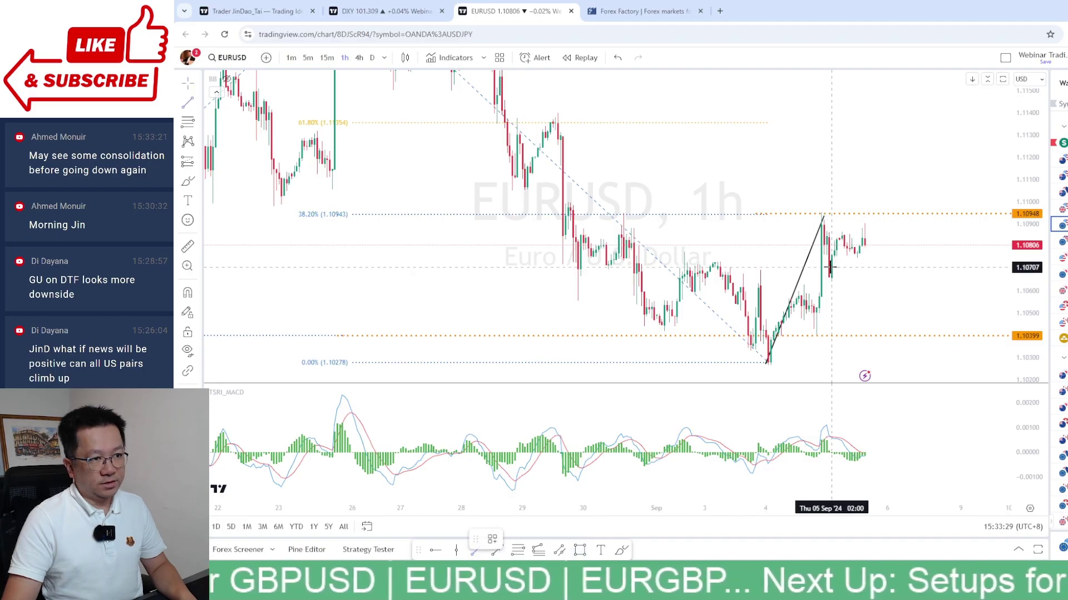
pyautogui.click(824, 287)
pyautogui.click(891, 225)
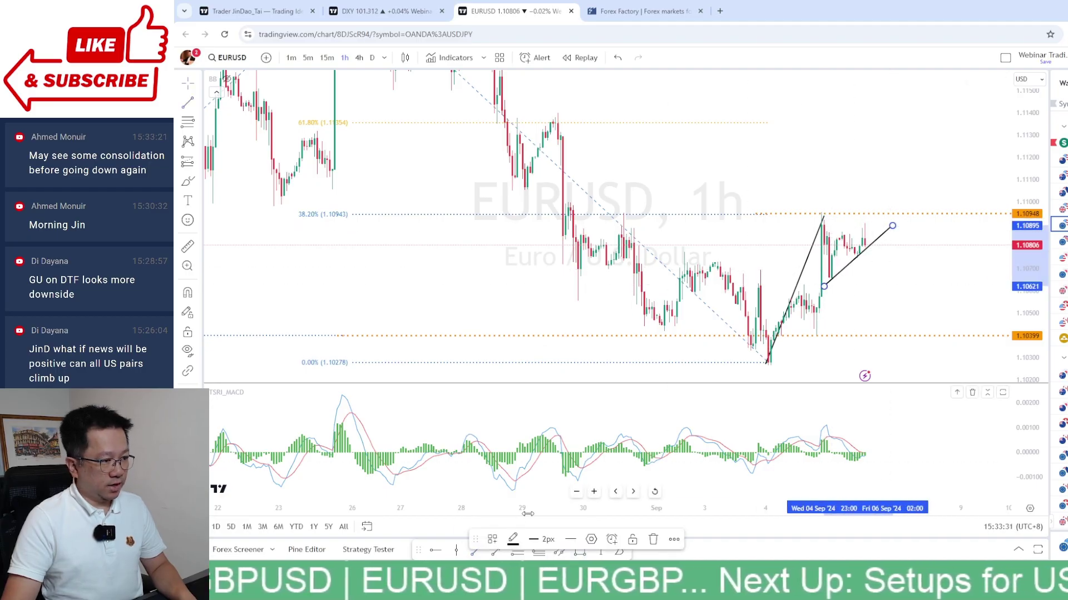
pyautogui.click(477, 552)
pyautogui.click(823, 215)
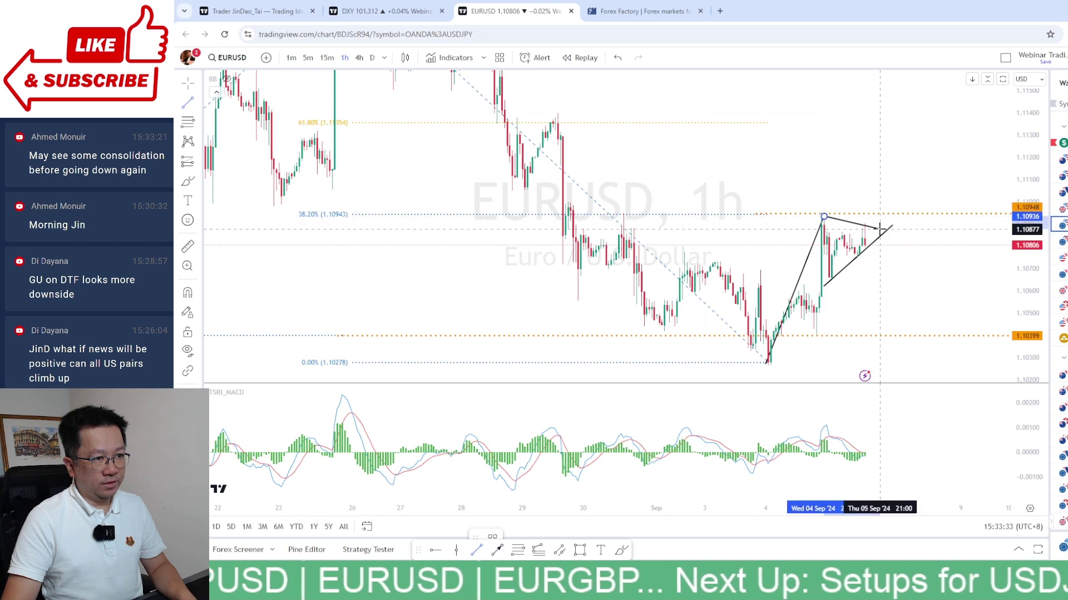
pyautogui.click(889, 226)
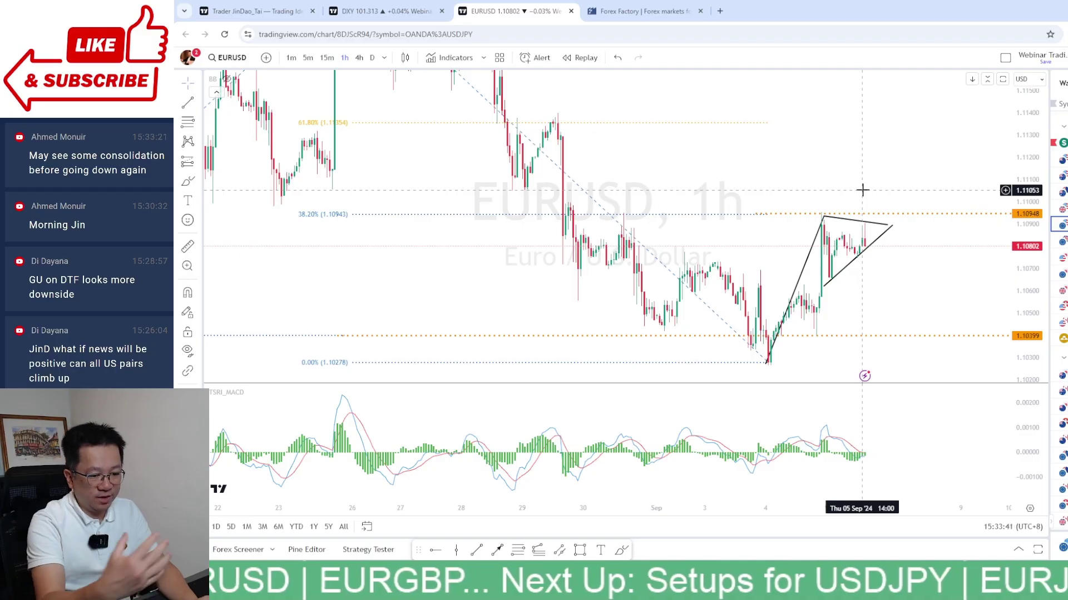
# Step: Delete the two converging trend lines around the latest candles and the steep trend line from the 4 September low
pyautogui.click(886, 230)
pyautogui.press('Delete')
pyautogui.click(878, 237)
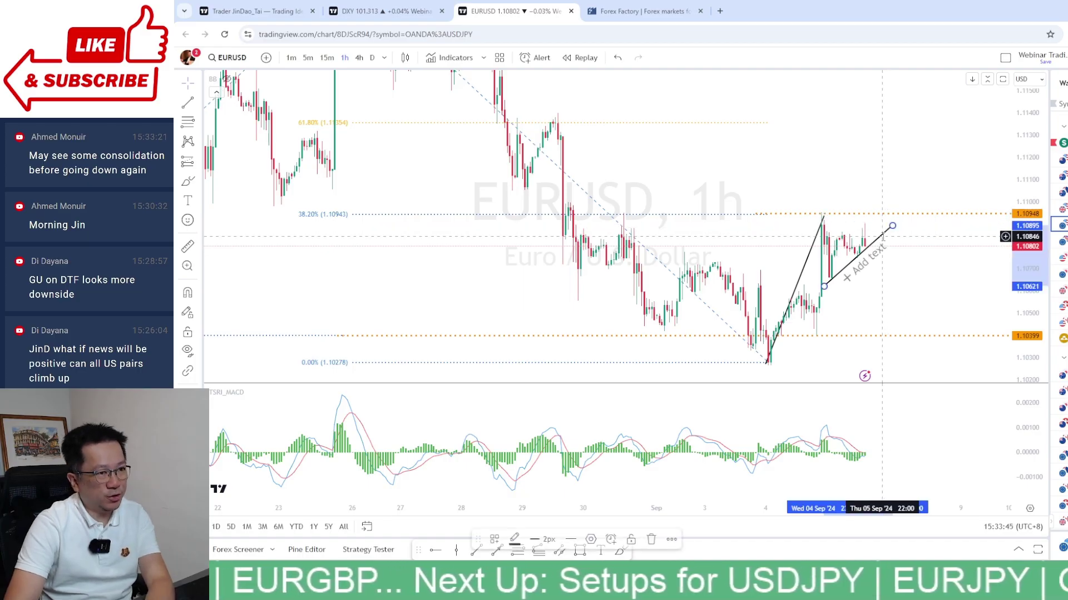
pyautogui.press('Delete')
pyautogui.click(813, 256)
pyautogui.press('Delete')
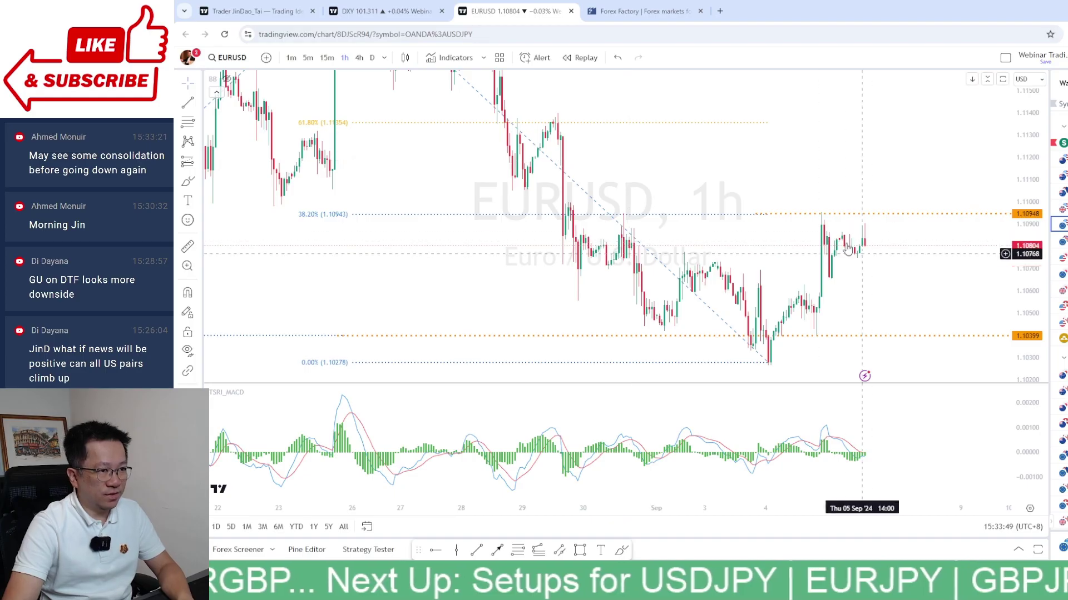
# Step: Draw a rising trend line beneath the latest candles, from the early 5 September low up to about the 1.10948 level
pyautogui.click(496, 550)
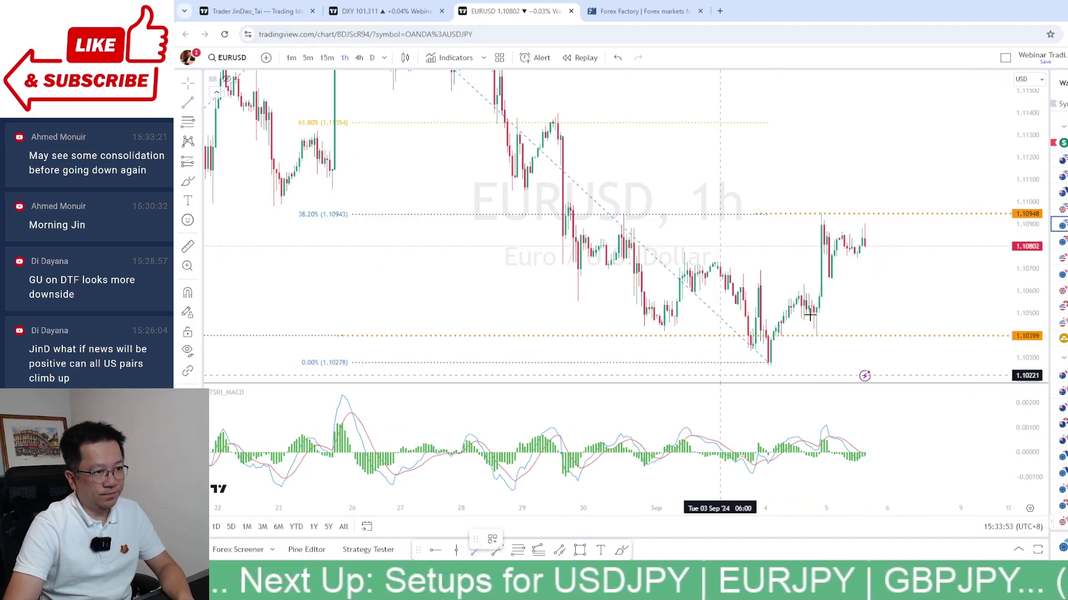
pyautogui.click(827, 282)
pyautogui.click(929, 215)
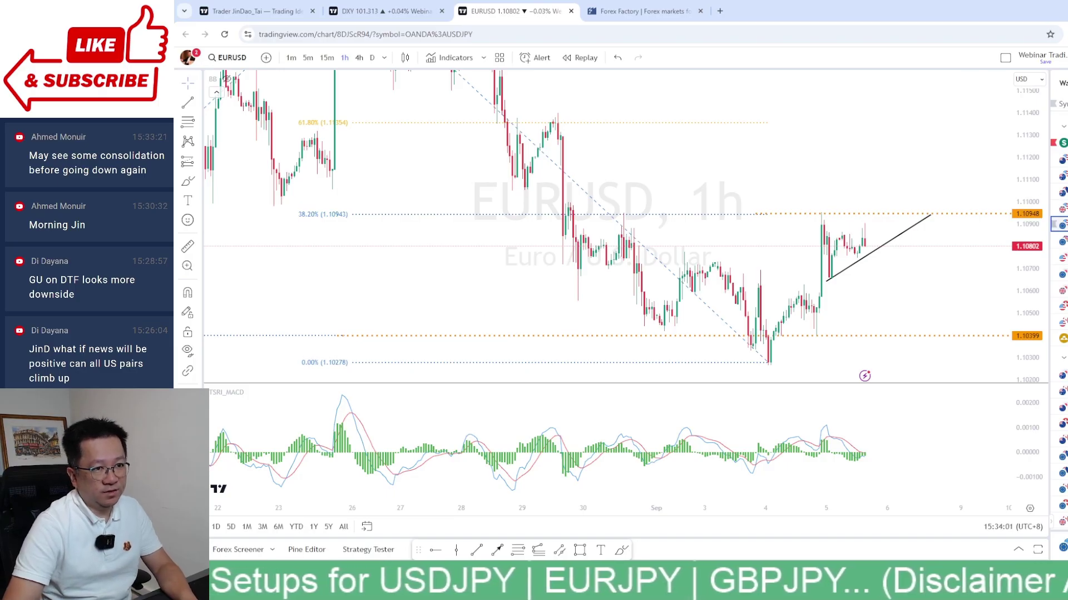
# Step: Place a long position just after the latest EURUSD candles and move its entry to 1.11058
pyautogui.moveTo(896, 265); pyautogui.dragTo(852, 275)
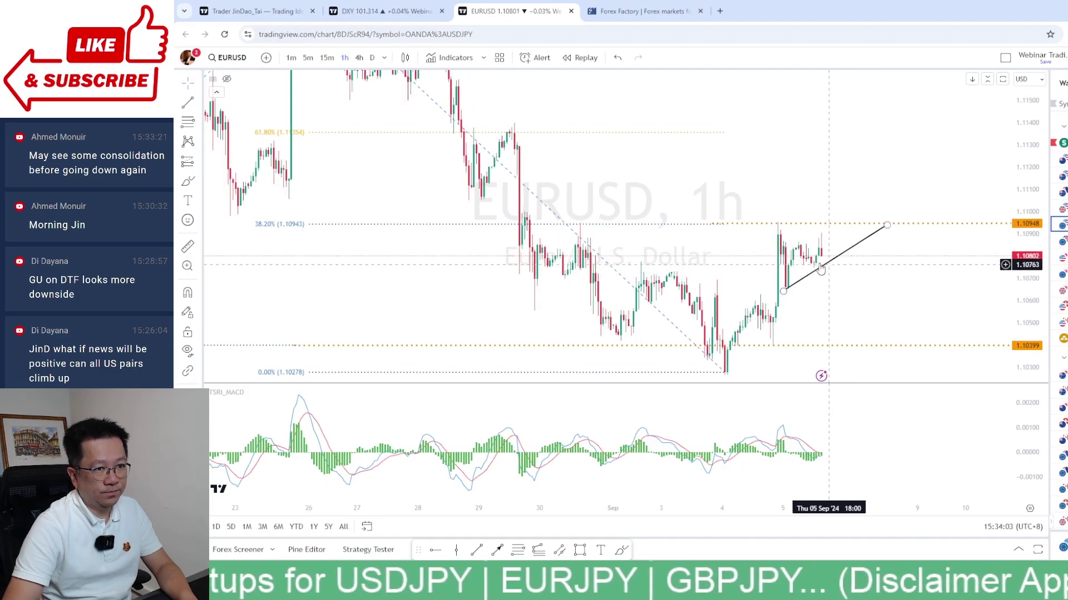
pyautogui.moveTo(817, 176); pyautogui.dragTo(815, 179)
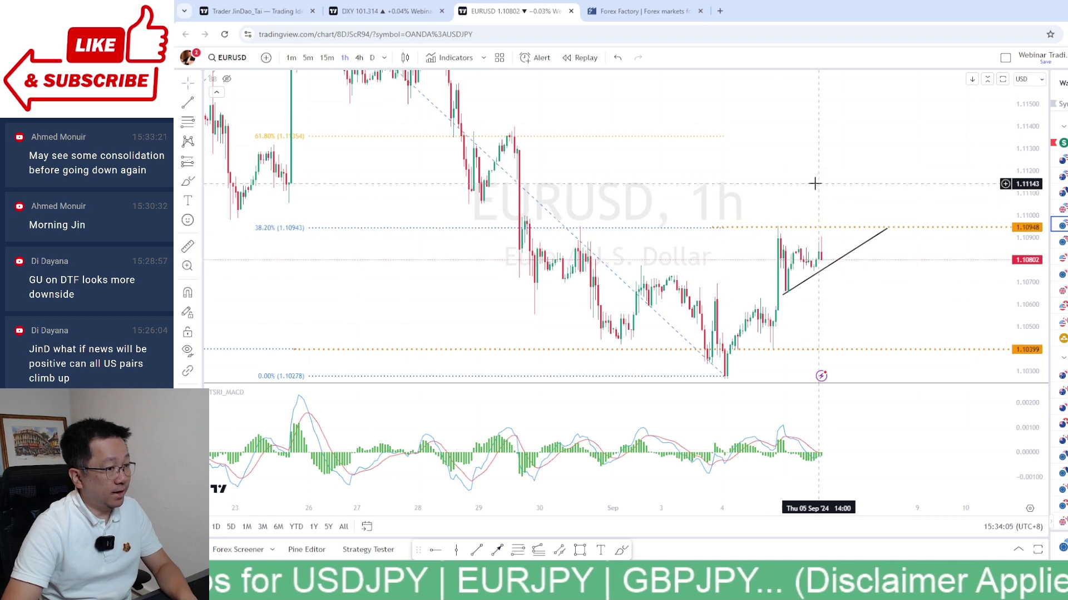
pyautogui.click(199, 166)
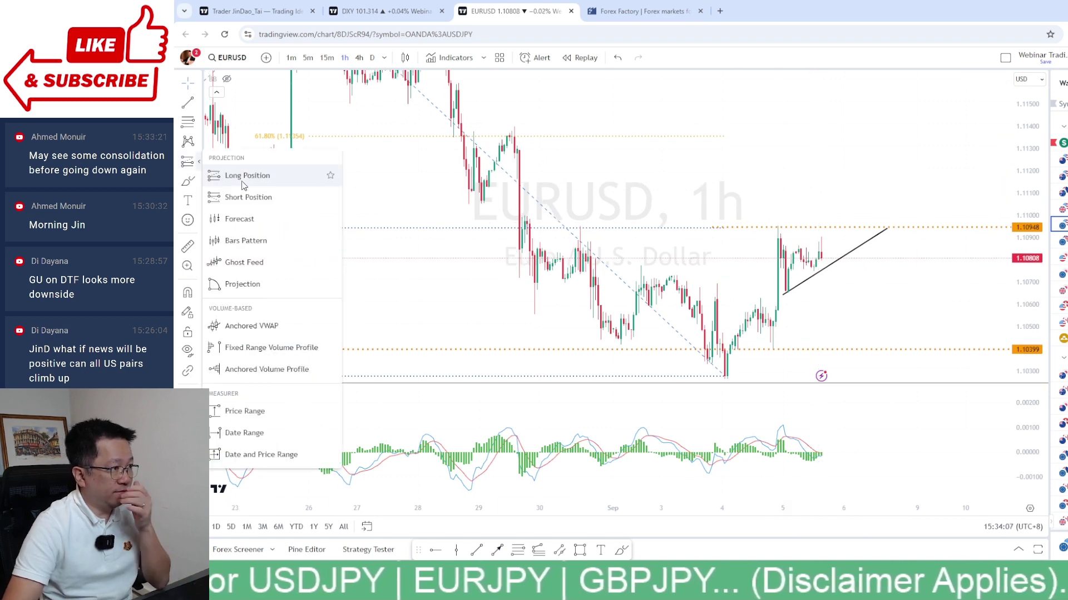
pyautogui.click(243, 181)
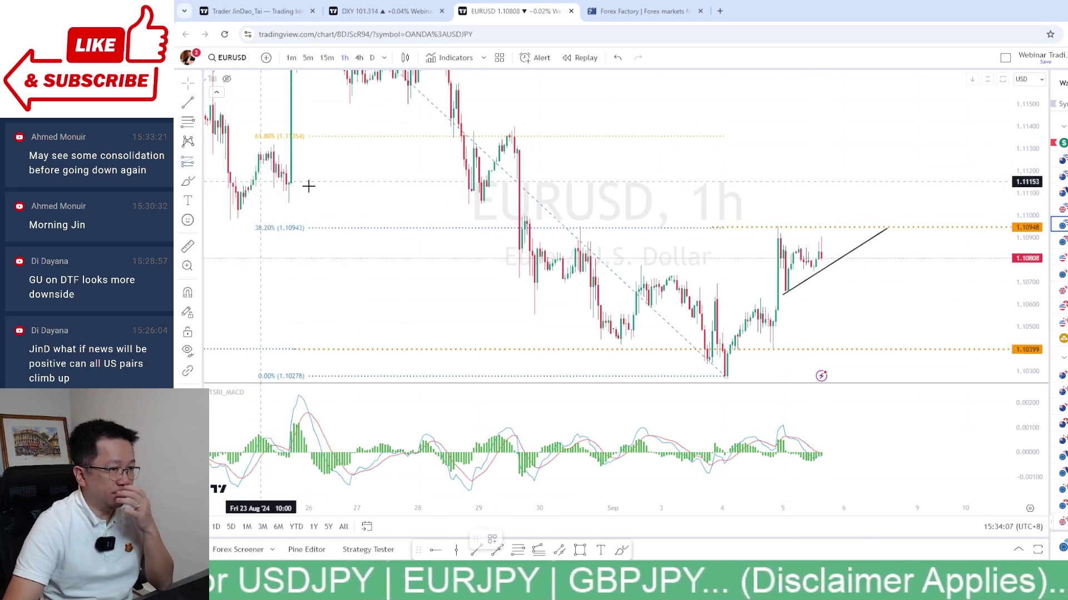
pyautogui.click(831, 192)
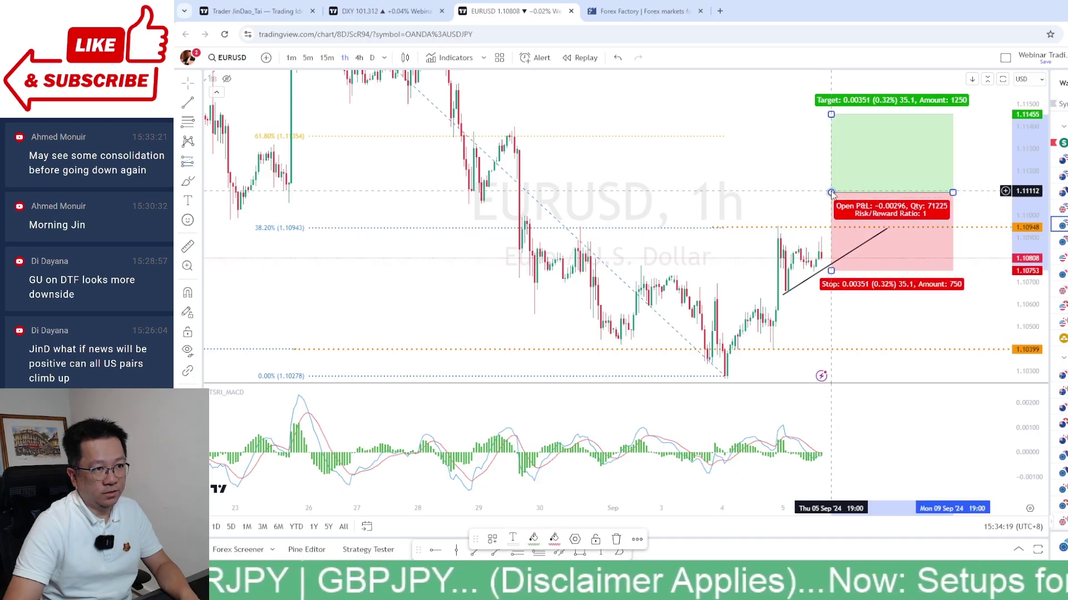
pyautogui.moveTo(831, 192); pyautogui.dragTo(832, 208)
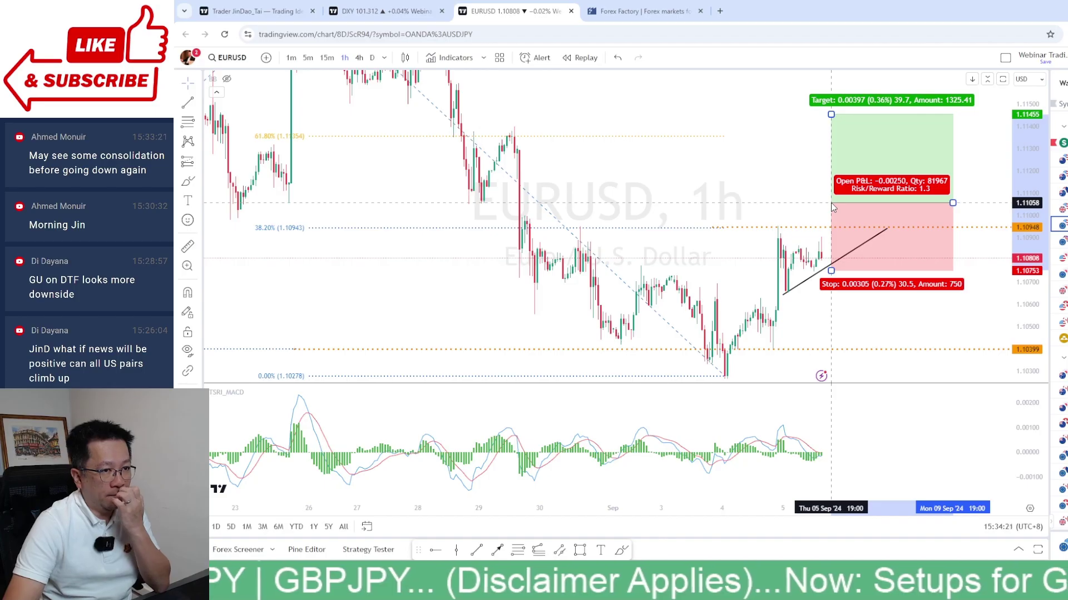
# Step: Set the long position's stop to 1.10863 and its target to 1.11614
pyautogui.moveTo(830, 271); pyautogui.dragTo(840, 247)
pyautogui.moveTo(762, 184); pyautogui.dragTo(759, 202)
pyautogui.moveTo(796, 144); pyautogui.dragTo(835, 131)
pyautogui.click(825, 166)
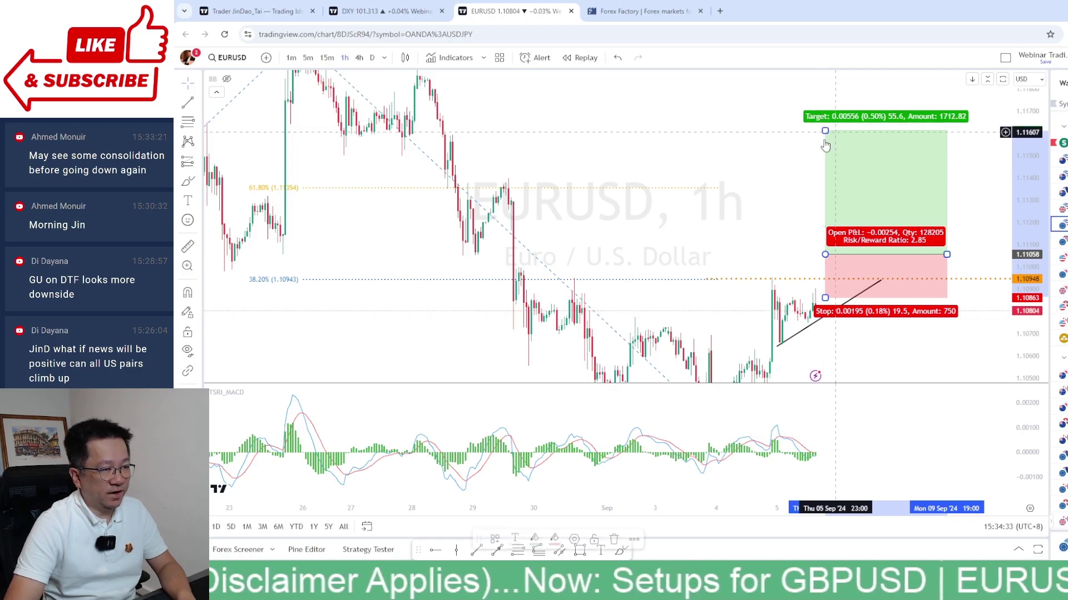
pyautogui.click(752, 183)
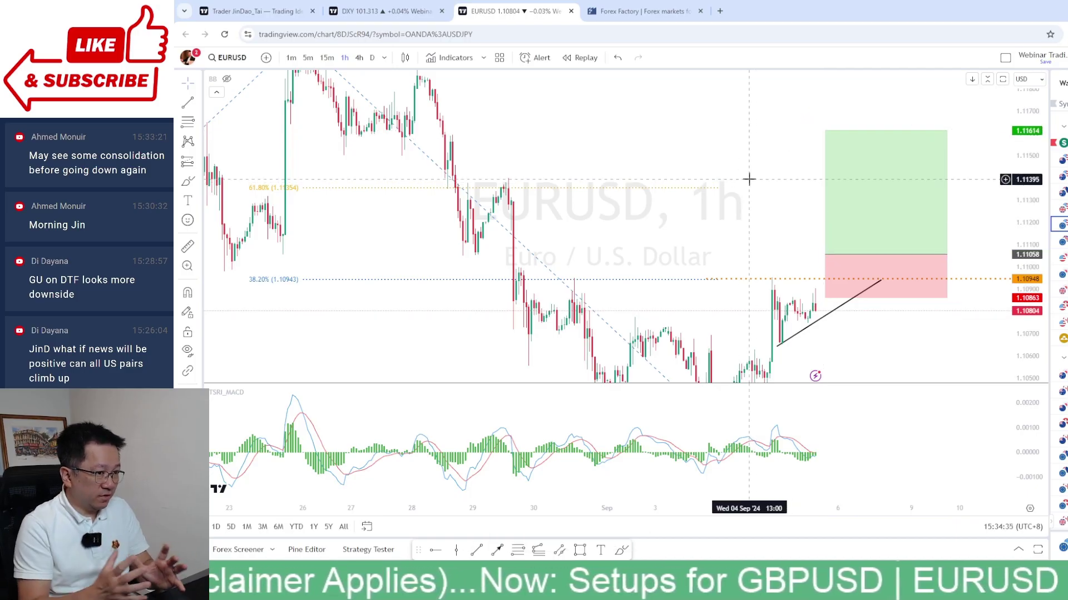
# Step: Draw a trend line from the 4 September low at 1.10246 up to 1.10941 and delete the rising line beneath the latest candles
pyautogui.moveTo(737, 228); pyautogui.dragTo(754, 137)
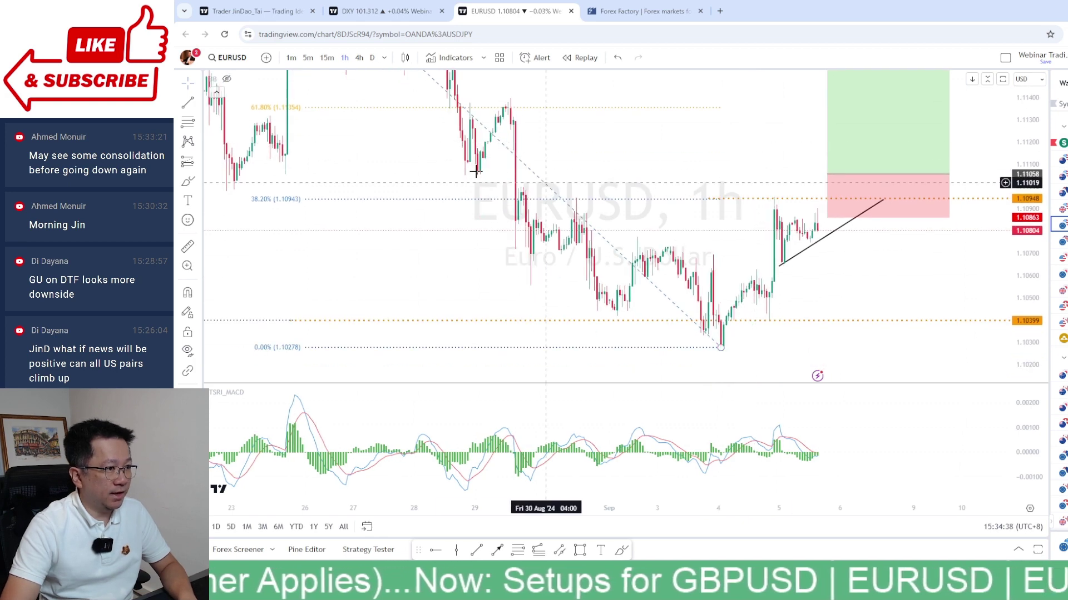
pyautogui.click(188, 103)
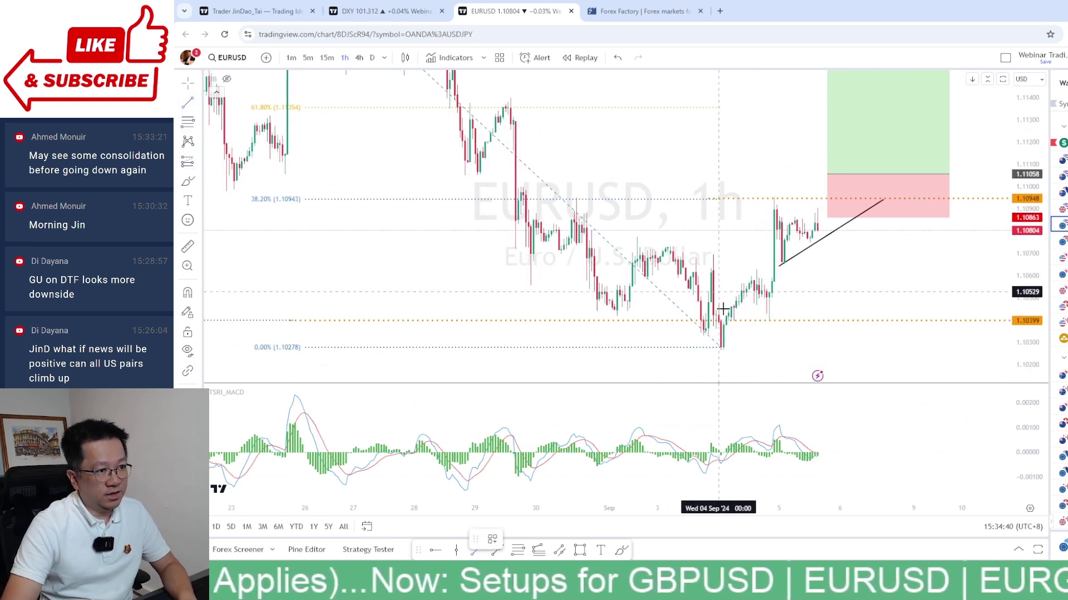
pyautogui.click(721, 355)
pyautogui.click(774, 199)
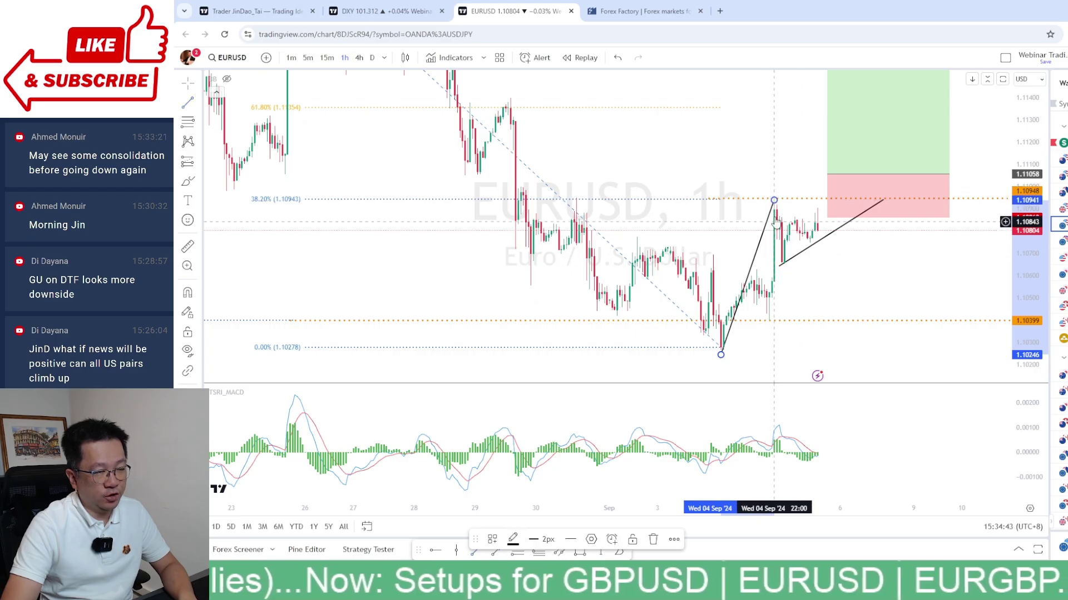
pyautogui.click(830, 239)
pyautogui.press('Delete')
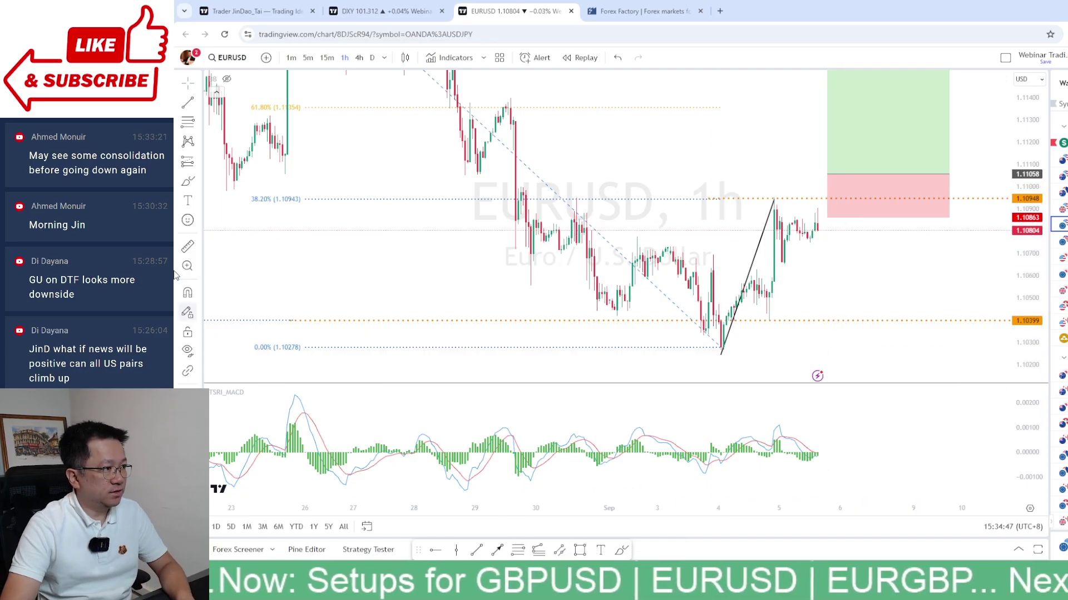
# Step: Draw a triangle over the latest consolidation and shift it slightly so its corners sit at about 1.10624, 1.10931 and 1.10921
pyautogui.click(199, 183)
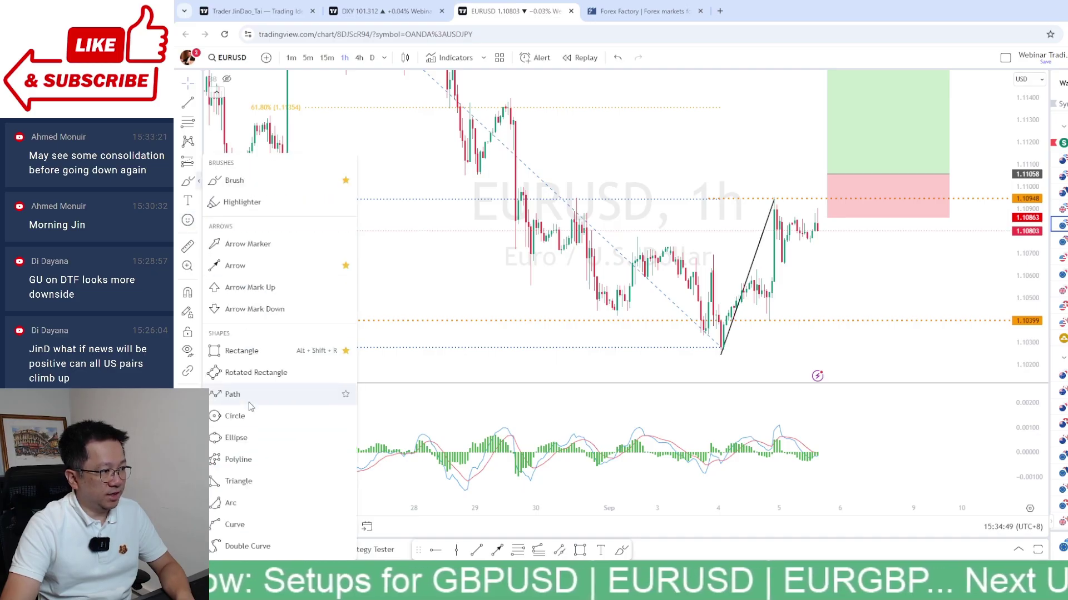
pyautogui.click(253, 484)
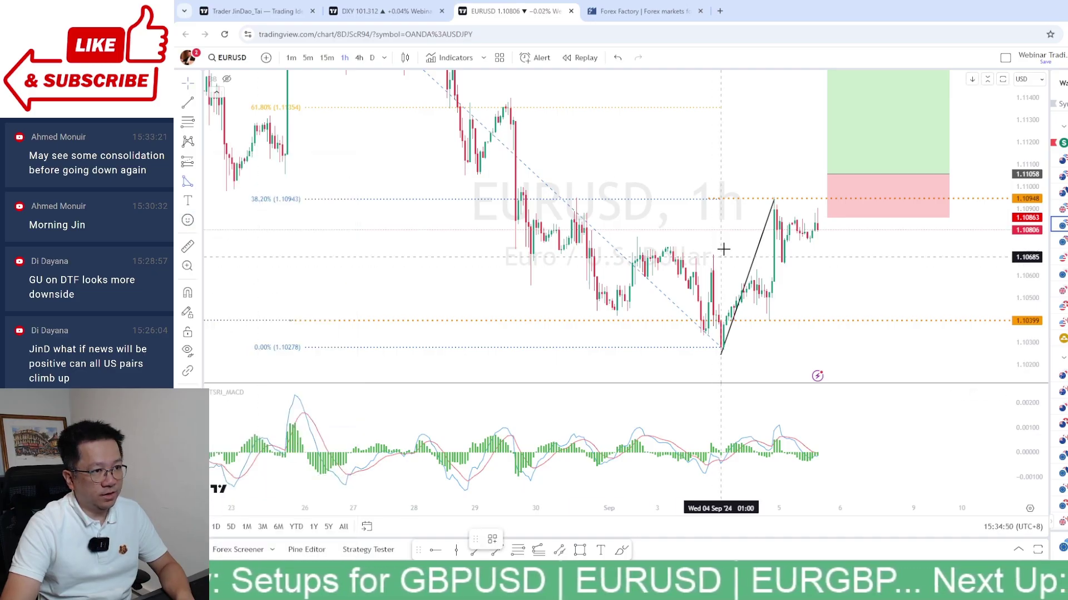
pyautogui.click(784, 261)
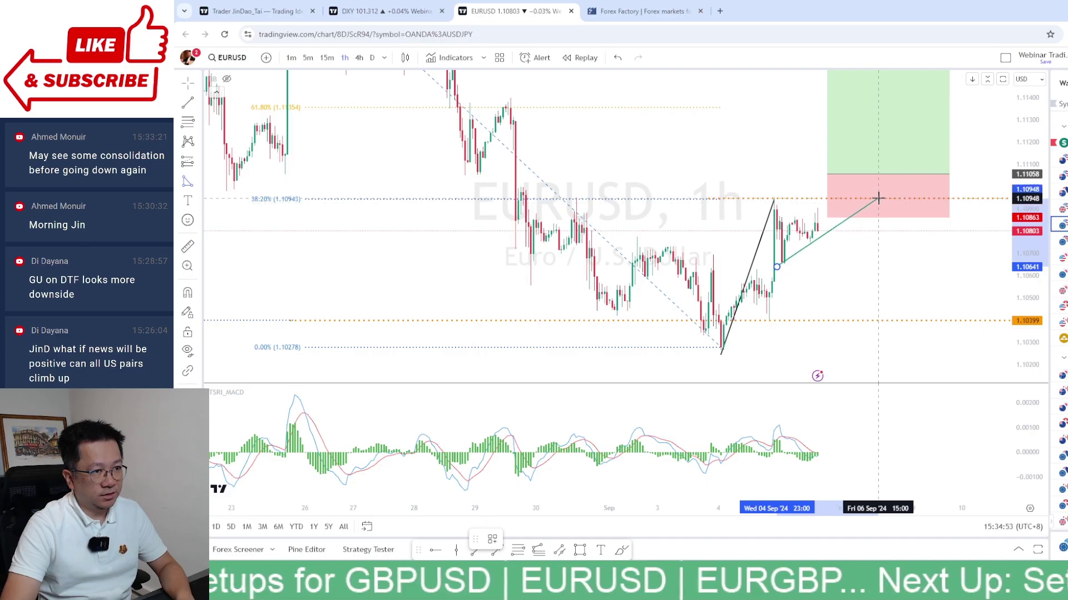
pyautogui.click(878, 199)
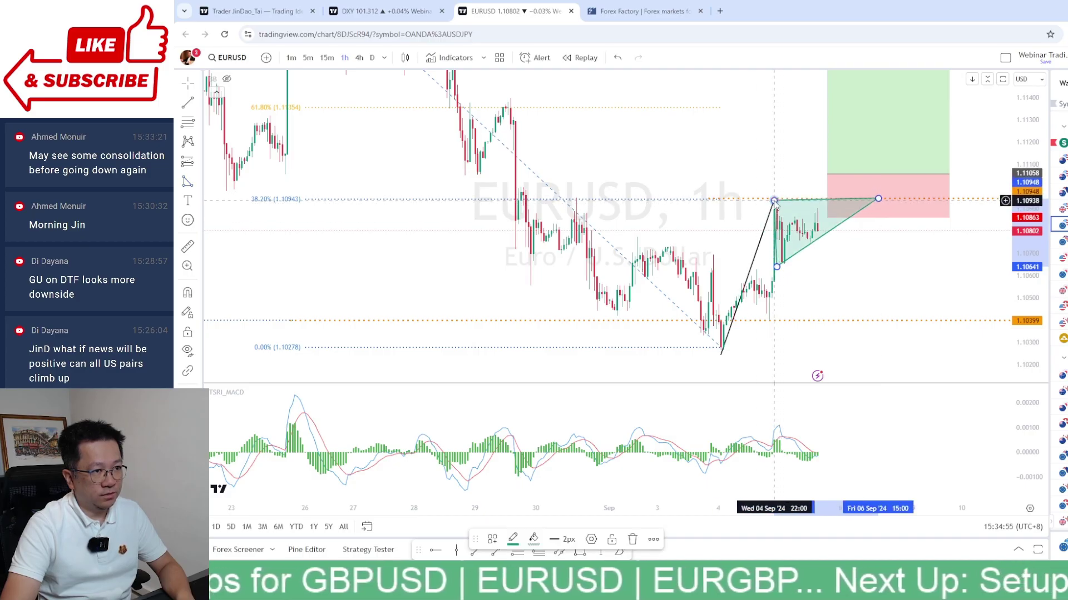
pyautogui.click(774, 199)
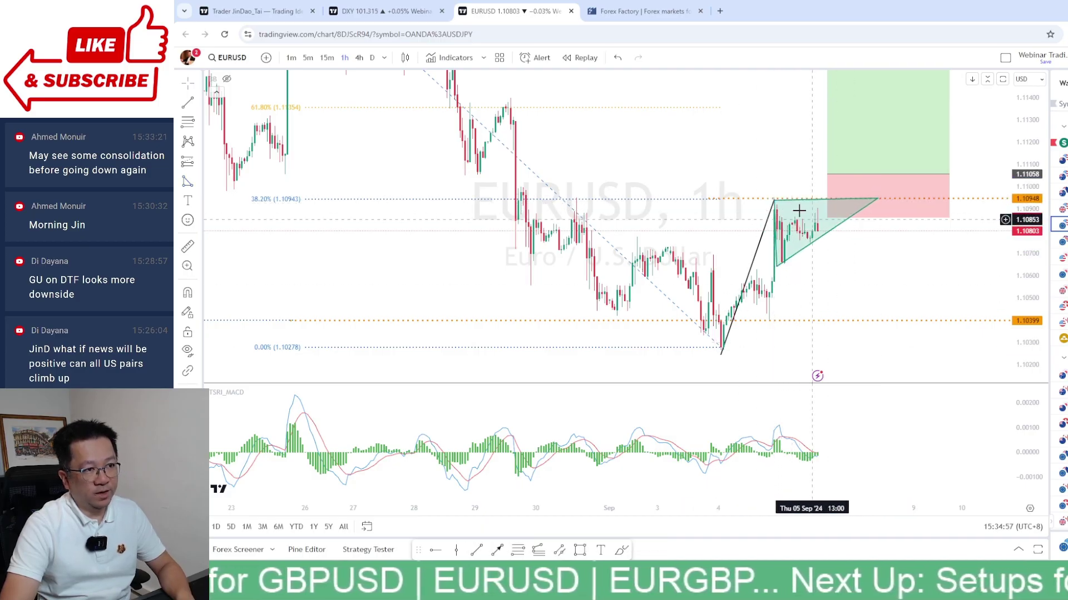
pyautogui.click(859, 156)
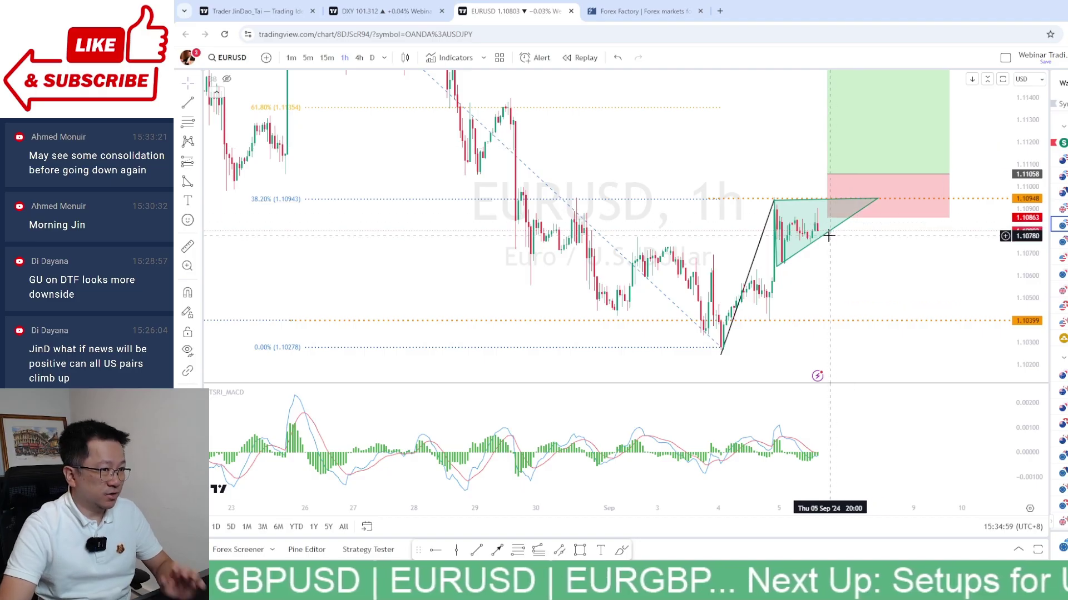
pyautogui.moveTo(830, 236); pyautogui.dragTo(827, 235)
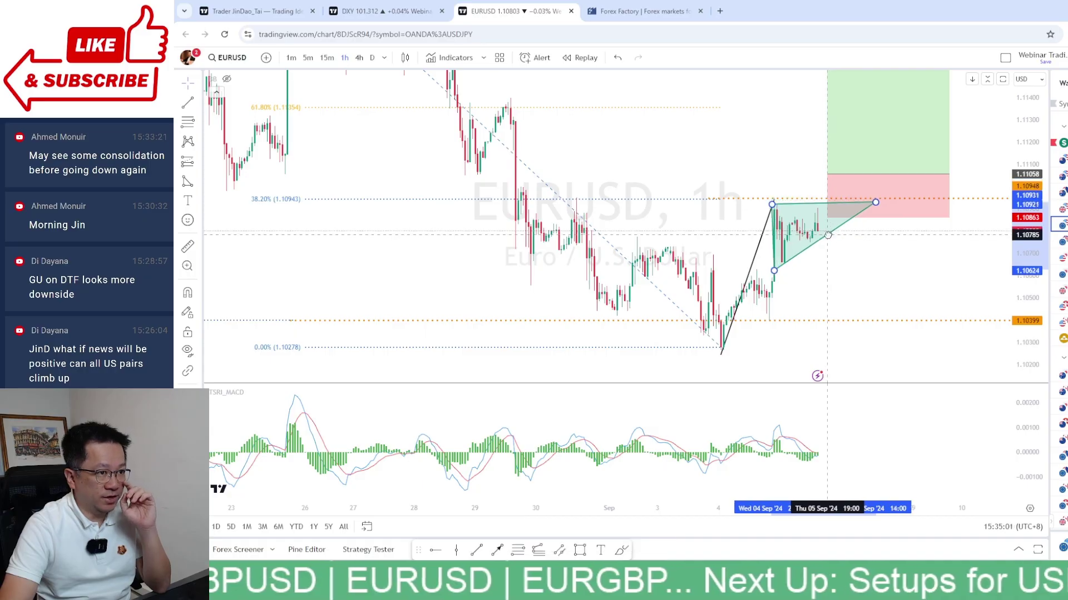
pyautogui.click(837, 263)
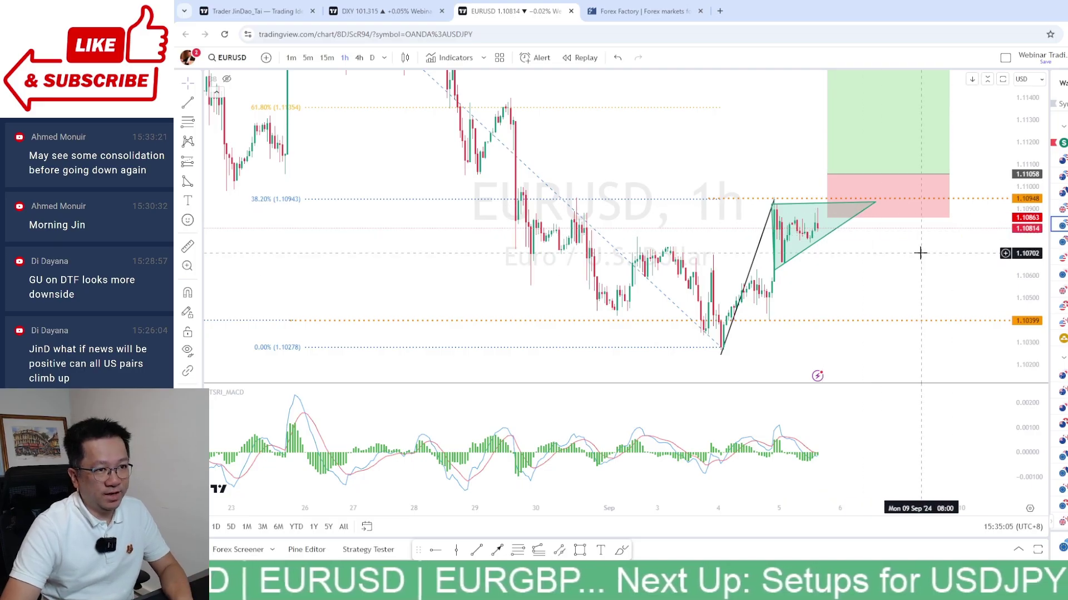
# Step: In the DXY chart's setups note, change the EURUSD line to a buy at 1.1105 with SL 20
pyautogui.moveTo(918, 259); pyautogui.dragTo(893, 317)
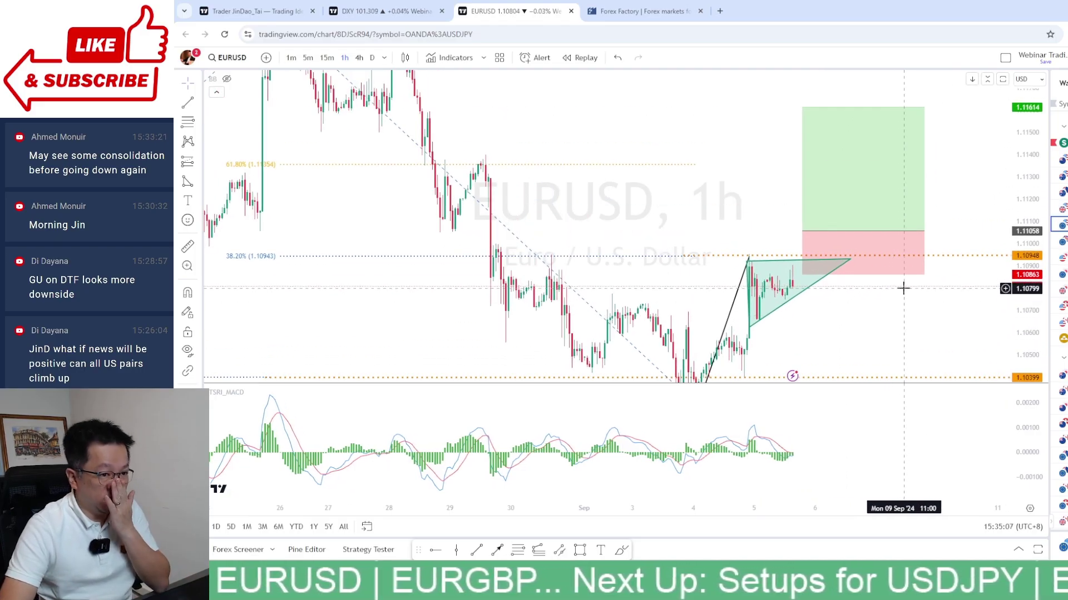
pyautogui.click(896, 225)
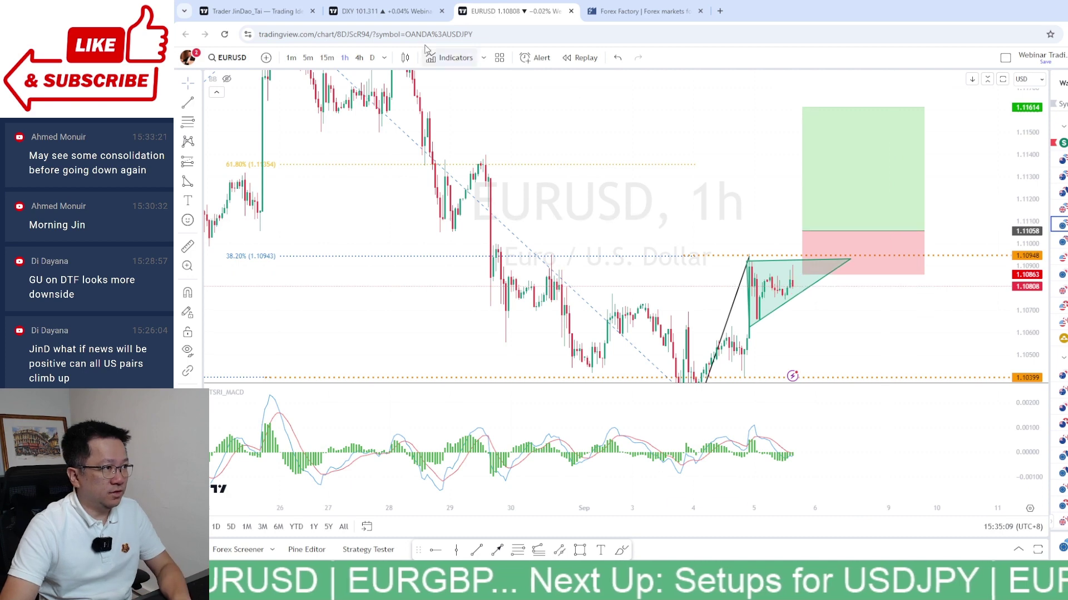
pyautogui.click(389, 11)
pyautogui.doubleClick(759, 263)
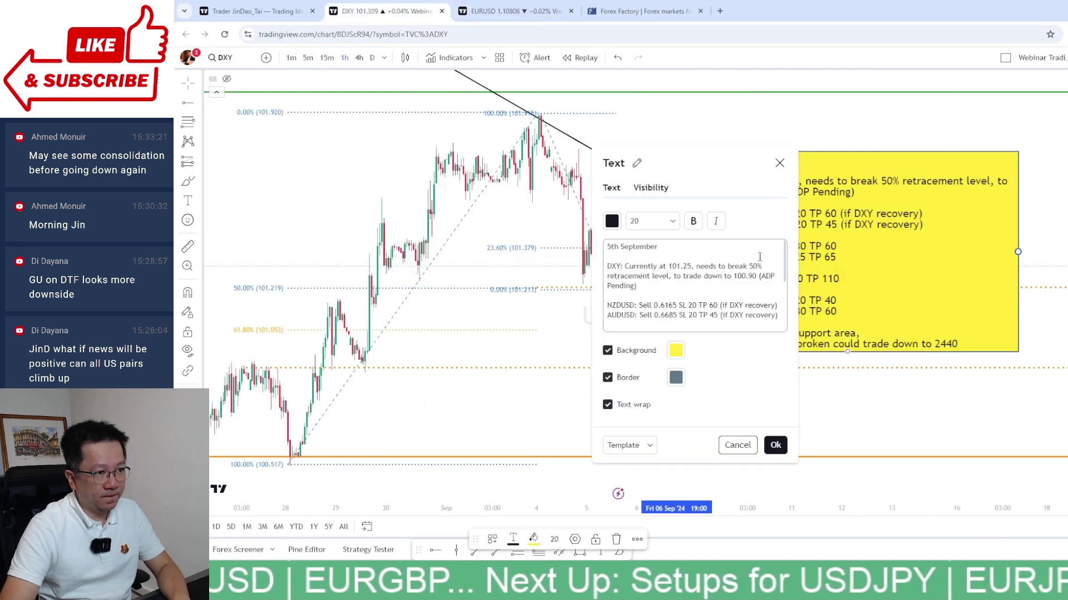
pyautogui.click(648, 285)
pyautogui.scroll(-3, 648, 285)
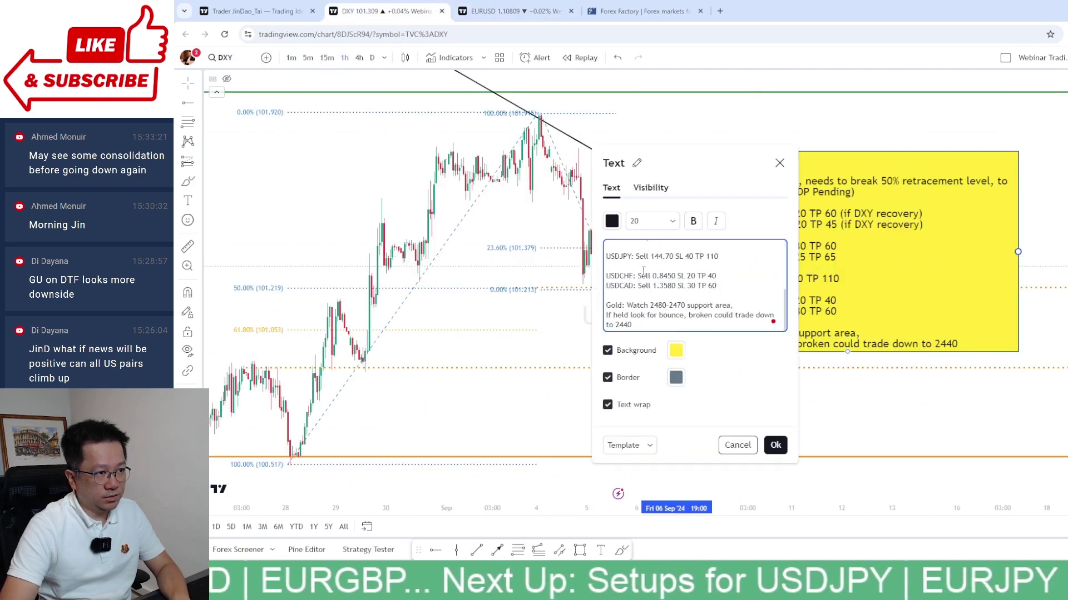
pyautogui.scroll(2, 643, 272)
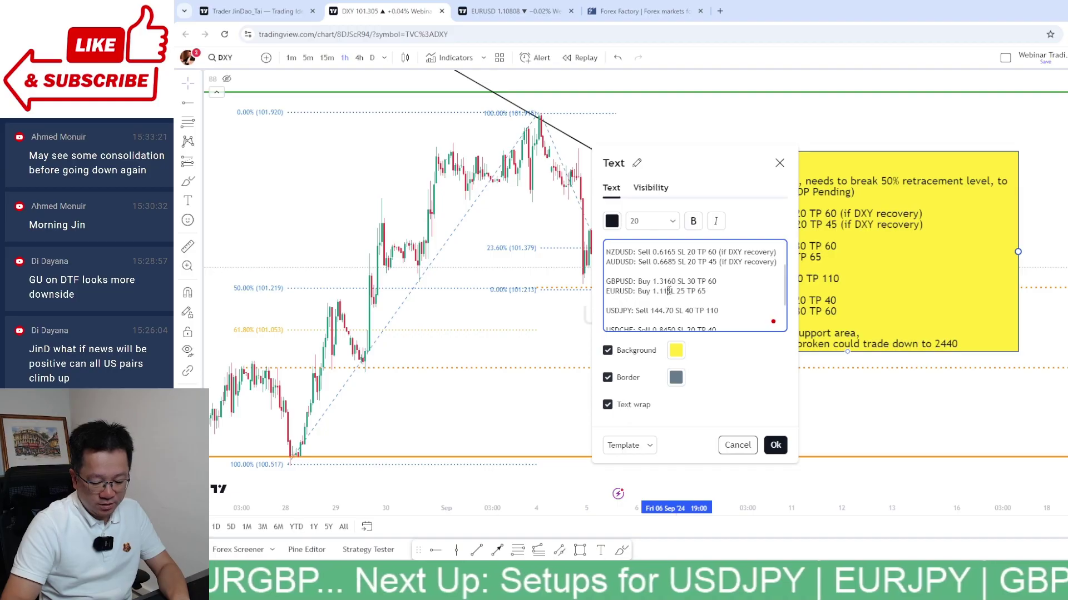
pyautogui.write('05')
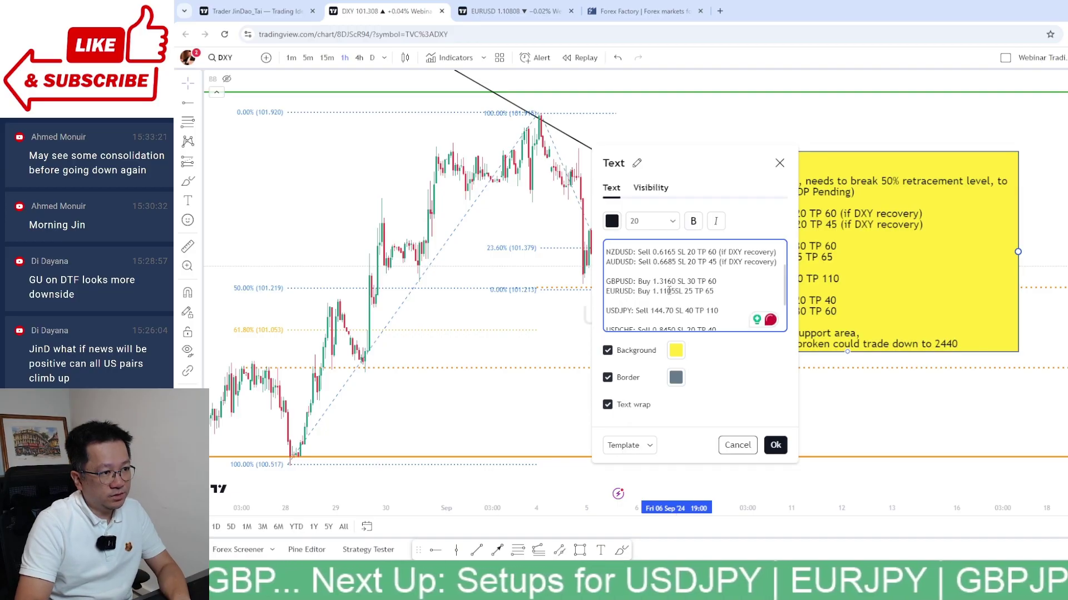
pyautogui.write(' SL ')
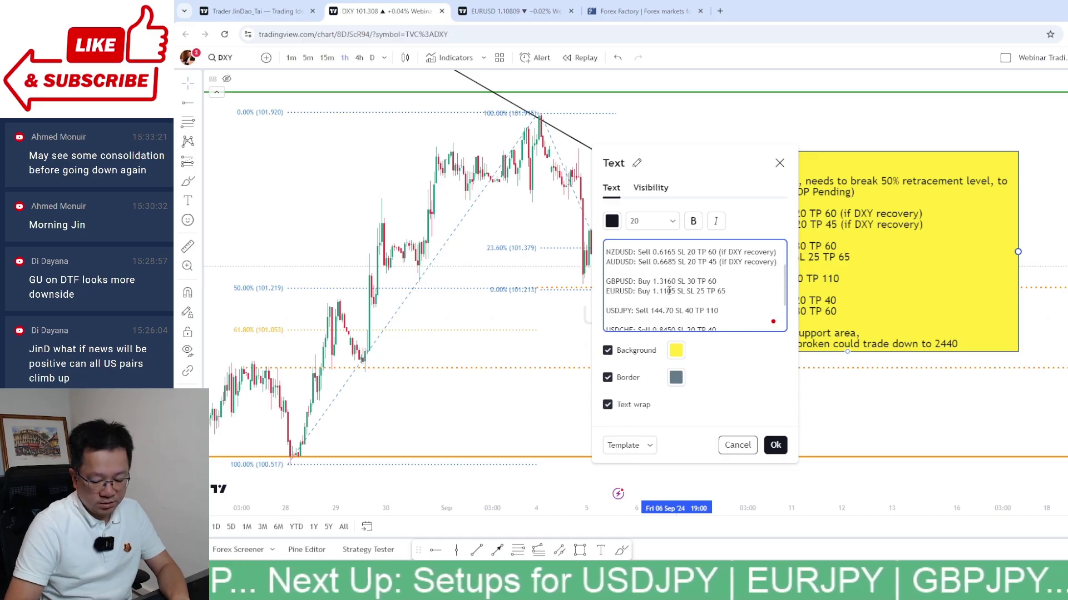
pyautogui.write('20 TP 5')
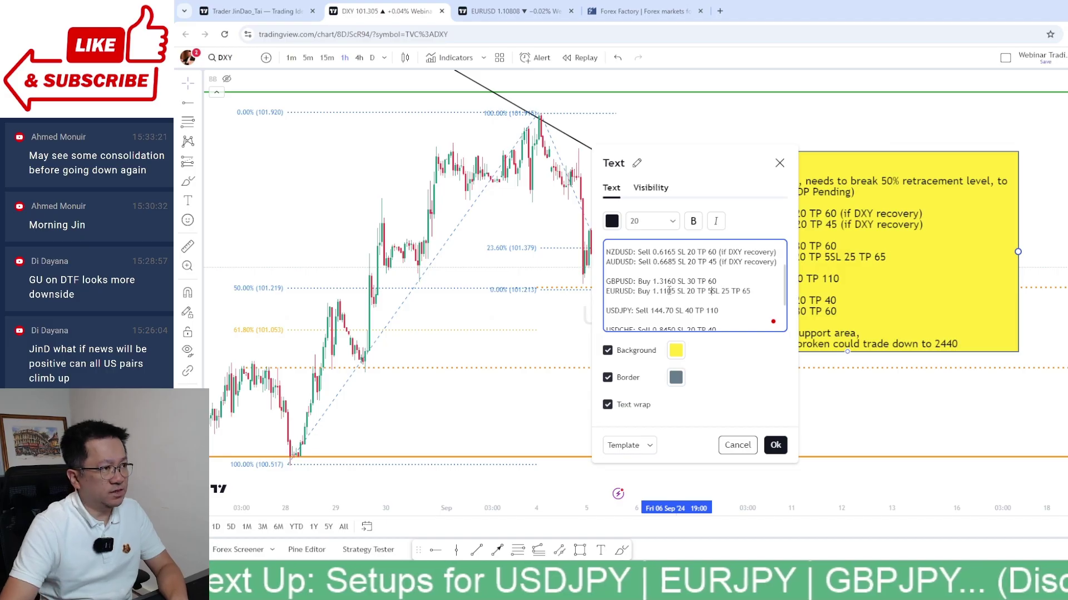
# Step: Check the EURUSD long position's target, set the note's EURUSD TP to 55, remove the leftover old values and save the note
pyautogui.click(492, 11)
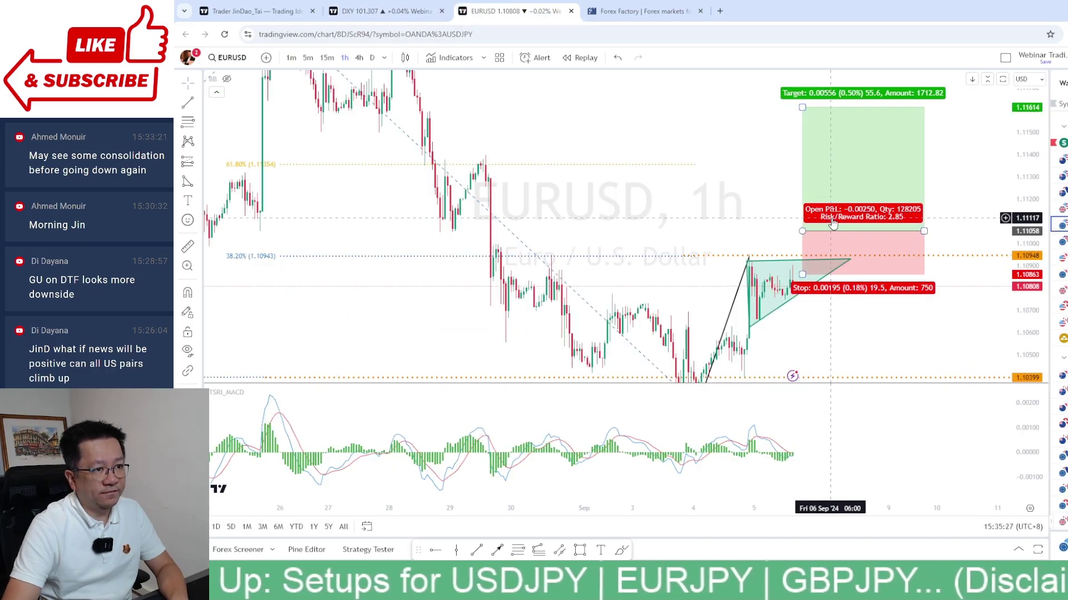
pyautogui.click(383, 11)
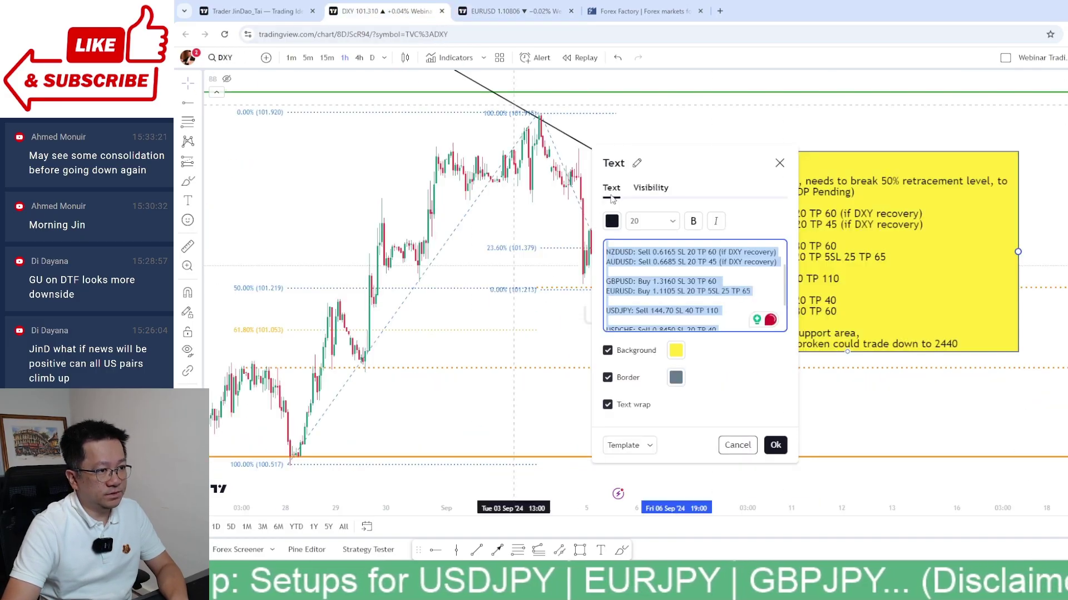
pyautogui.click(696, 271)
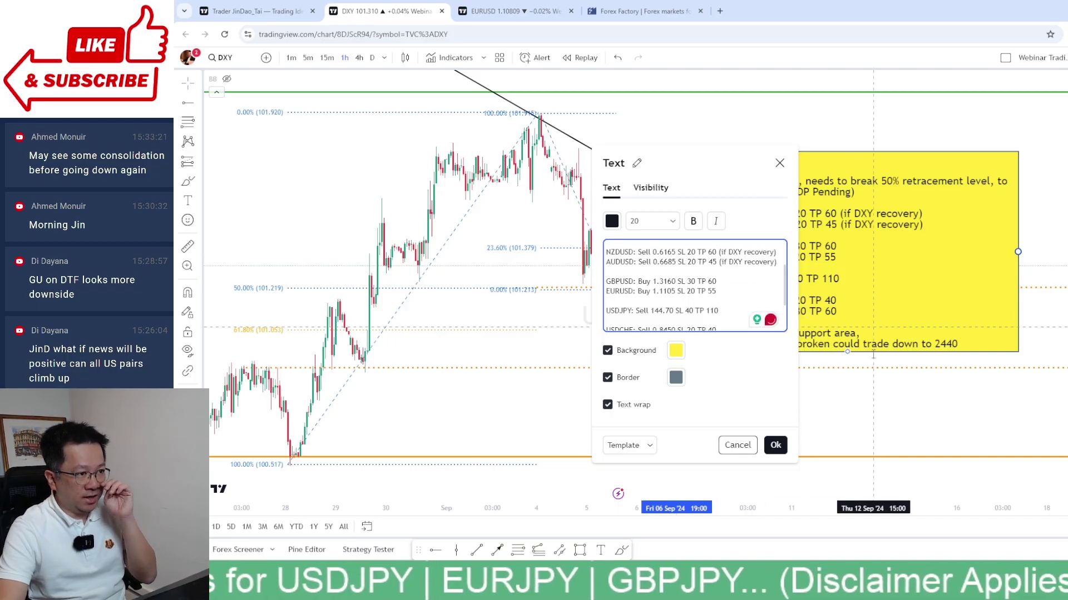
pyautogui.click(775, 445)
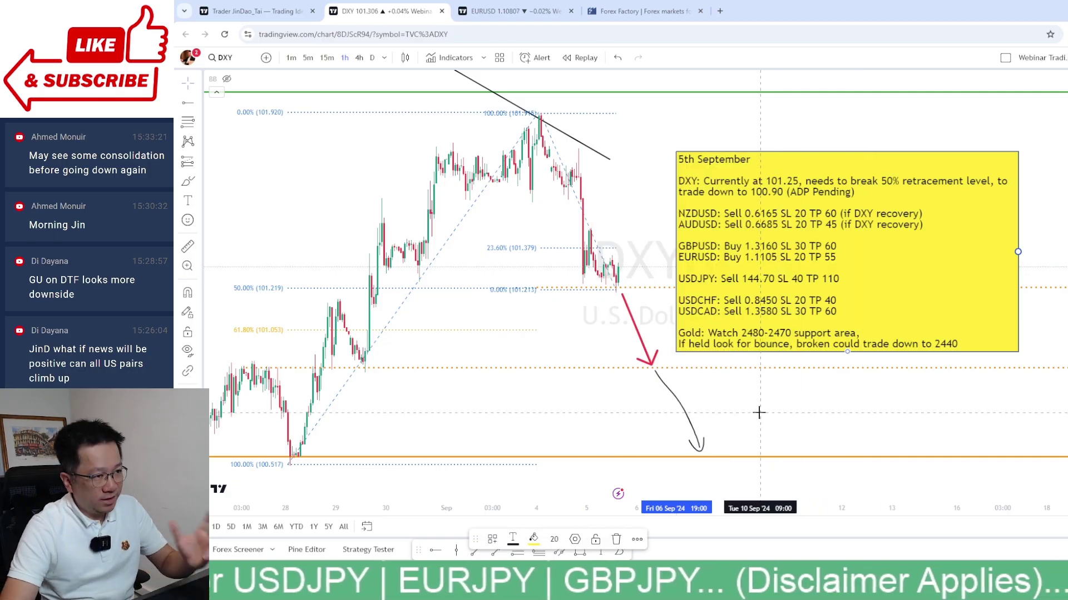
# Step: Return to the GBPUSD chart and delete the long position together with its upward arrow
pyautogui.click(511, 11)
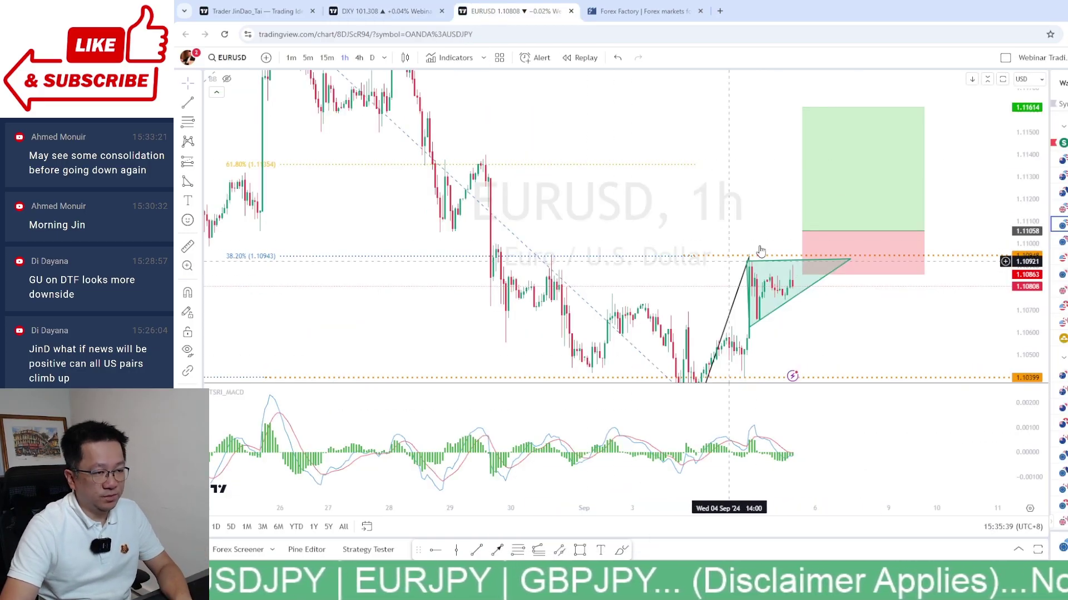
pyautogui.click(886, 124)
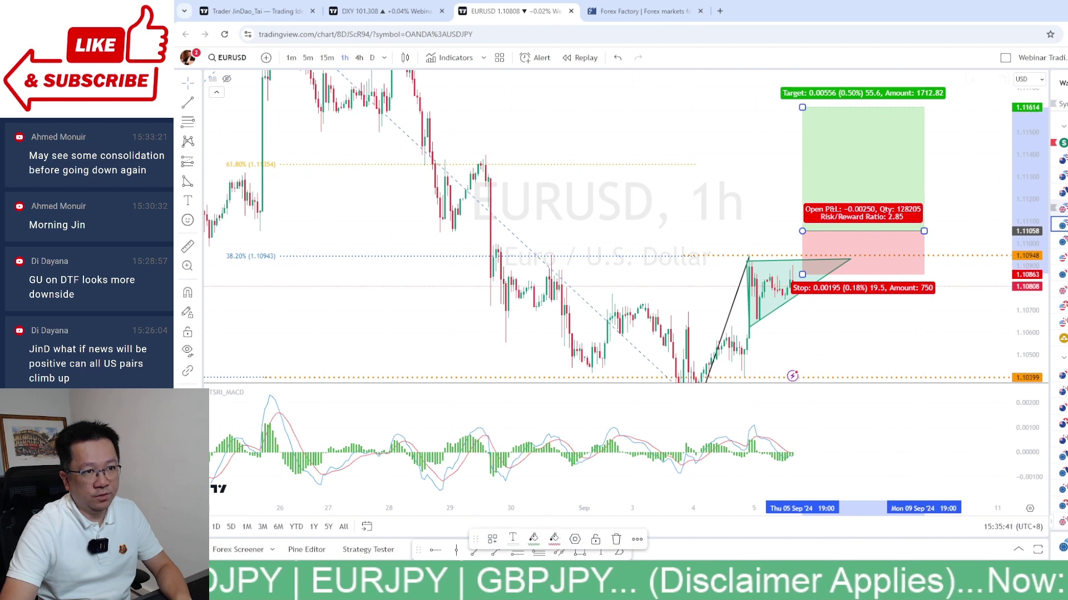
pyautogui.click(1061, 208)
pyautogui.moveTo(733, 219); pyautogui.dragTo(730, 187)
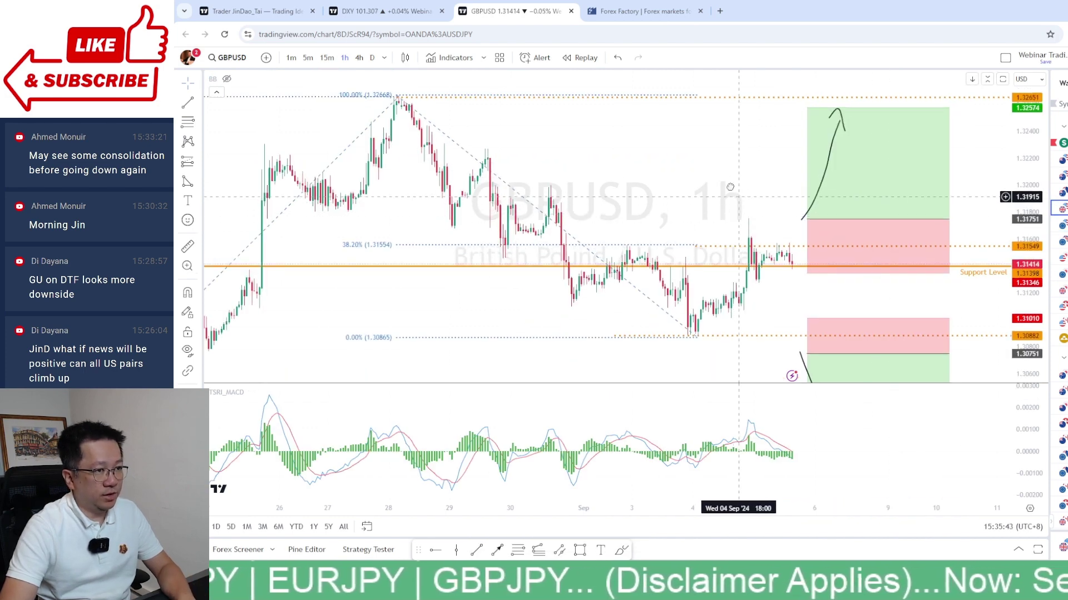
pyautogui.click(855, 180)
pyautogui.press('Delete')
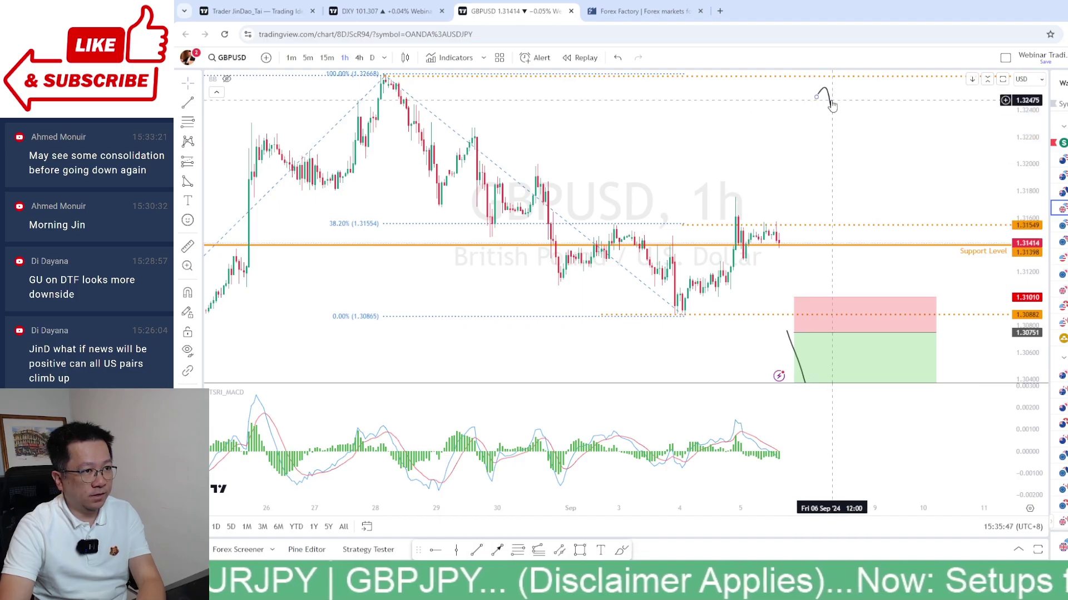
# Step: Draw a rising trend line on GBPUSD from the 4 September low at about 1.30875 to about 1.3157, beneath the latest candles
pyautogui.moveTo(822, 166); pyautogui.dragTo(816, 145)
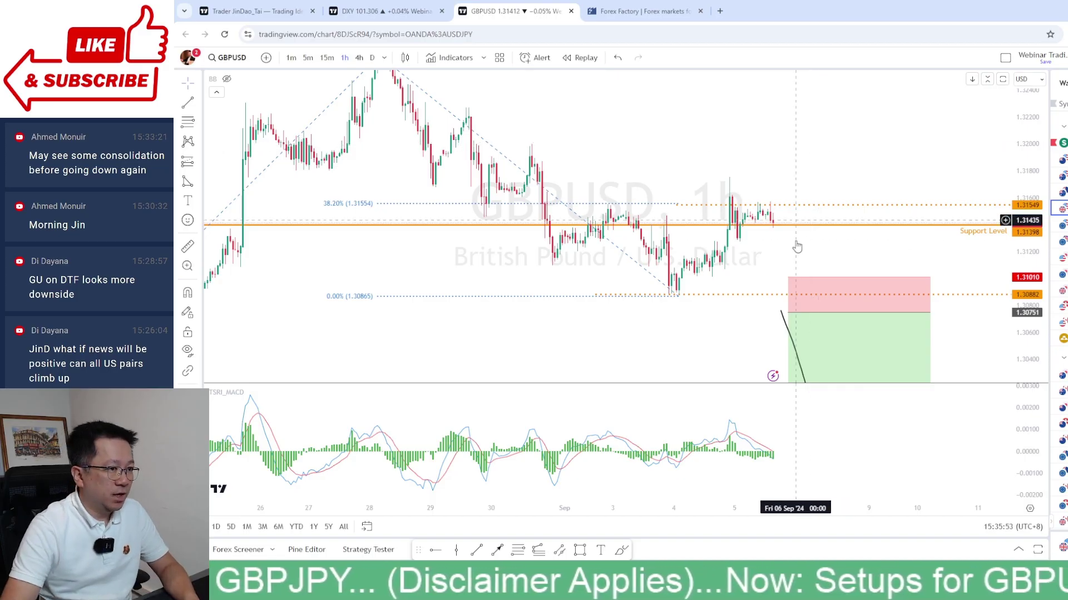
pyautogui.moveTo(760, 268); pyautogui.dragTo(755, 241)
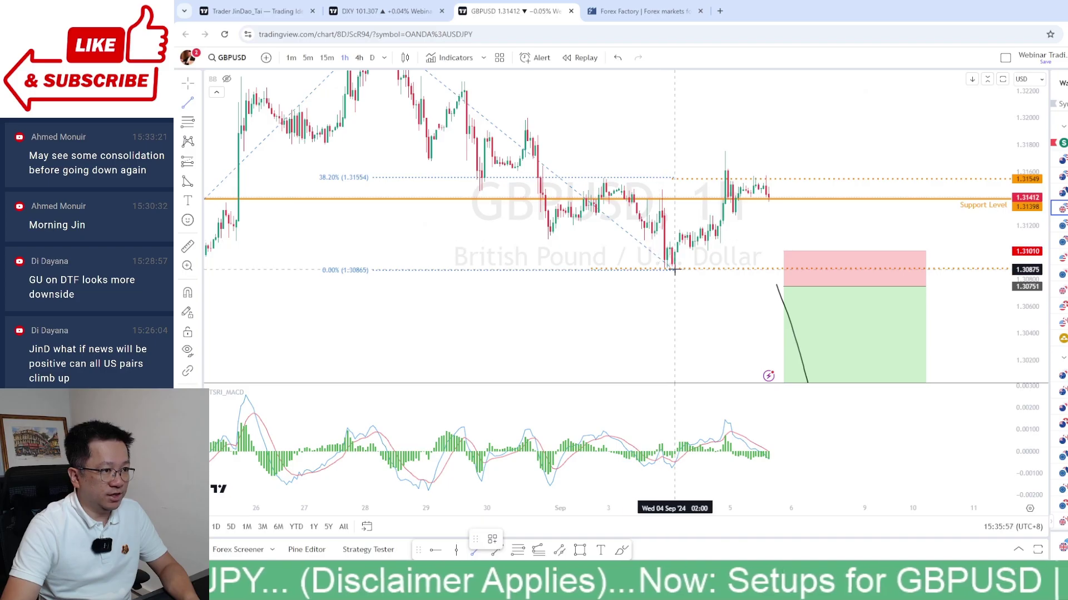
pyautogui.moveTo(675, 269)
pyautogui.mouseDown()
pyautogui.moveTo(829, 178)
pyautogui.moveTo(811, 176)
pyautogui.mouseUp()
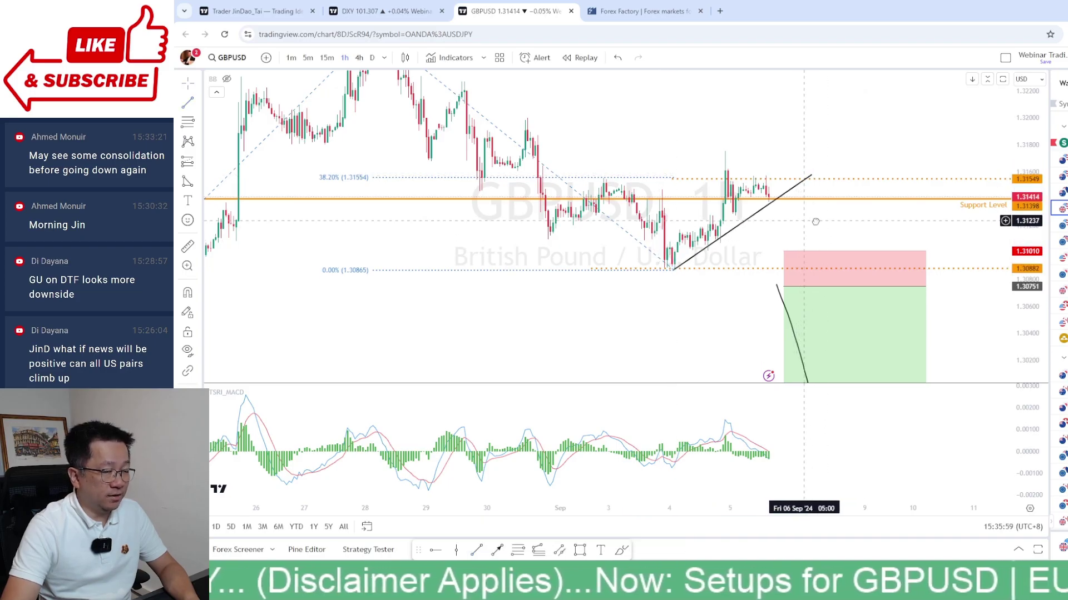
pyautogui.moveTo(812, 231); pyautogui.dragTo(836, 241)
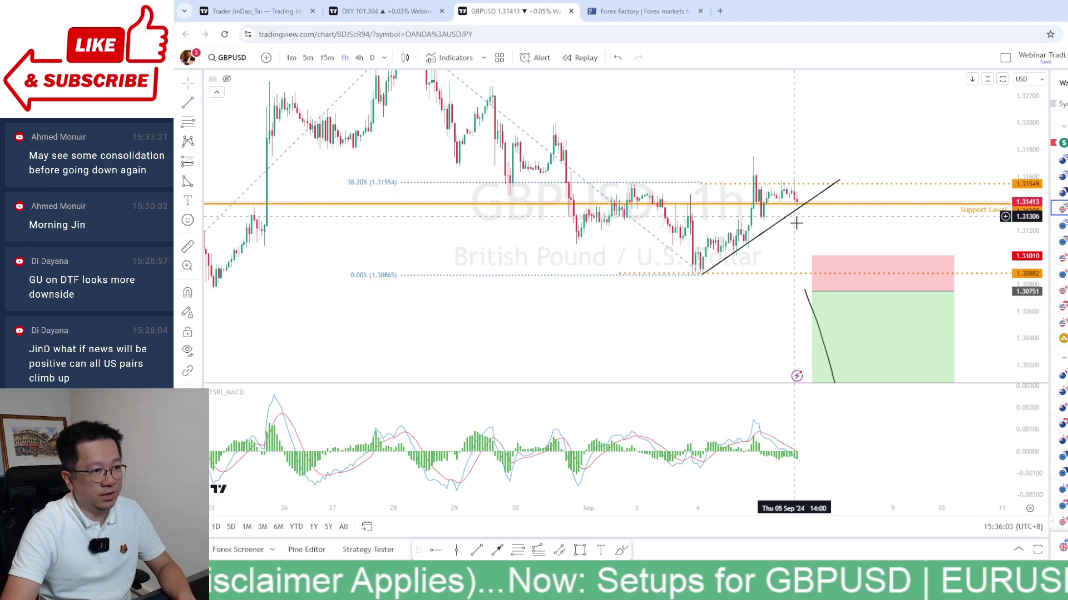
pyautogui.moveTo(879, 230); pyautogui.dragTo(851, 187)
pyautogui.moveTo(732, 276); pyautogui.dragTo(727, 268)
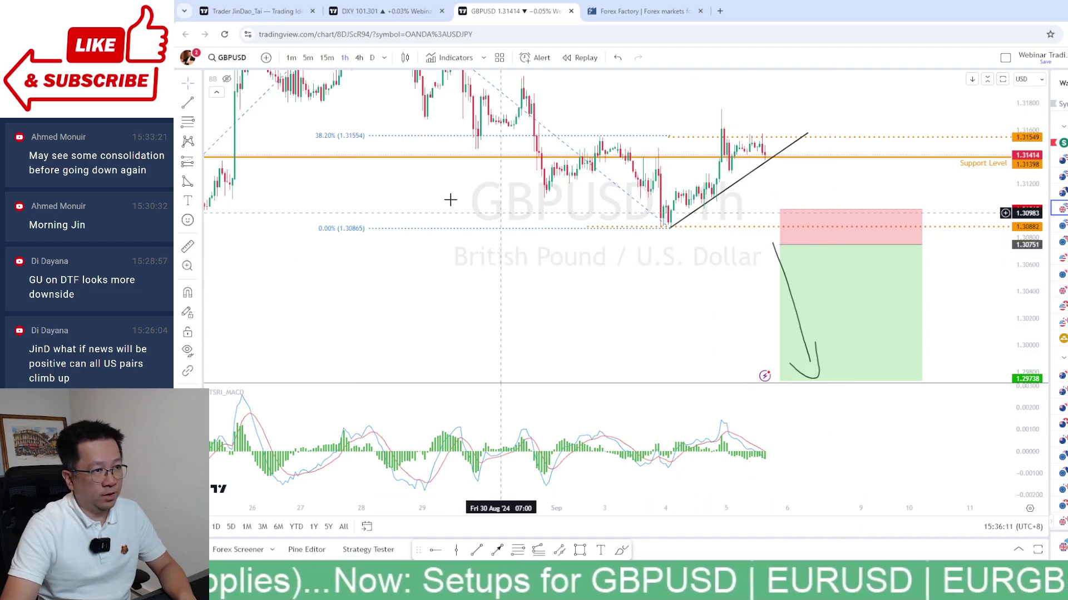
# Step: Measure the price range from the latest GBPUSD candles down into the short position's stop area, starting at 1.31427, and delete the measurement
pyautogui.click(198, 162)
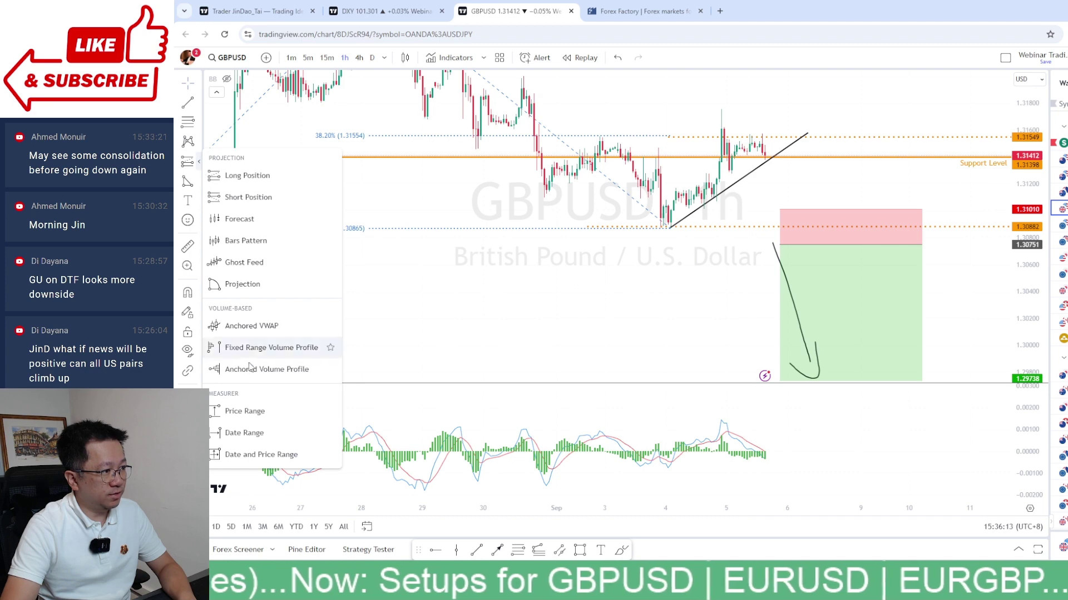
pyautogui.click(250, 409)
pyautogui.click(770, 153)
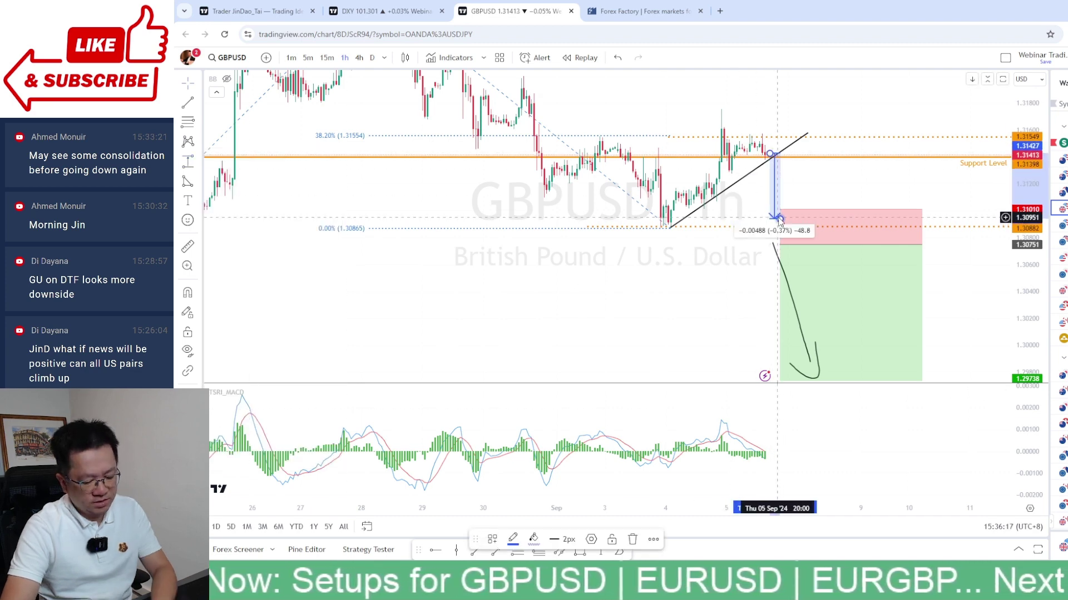
pyautogui.press('Delete')
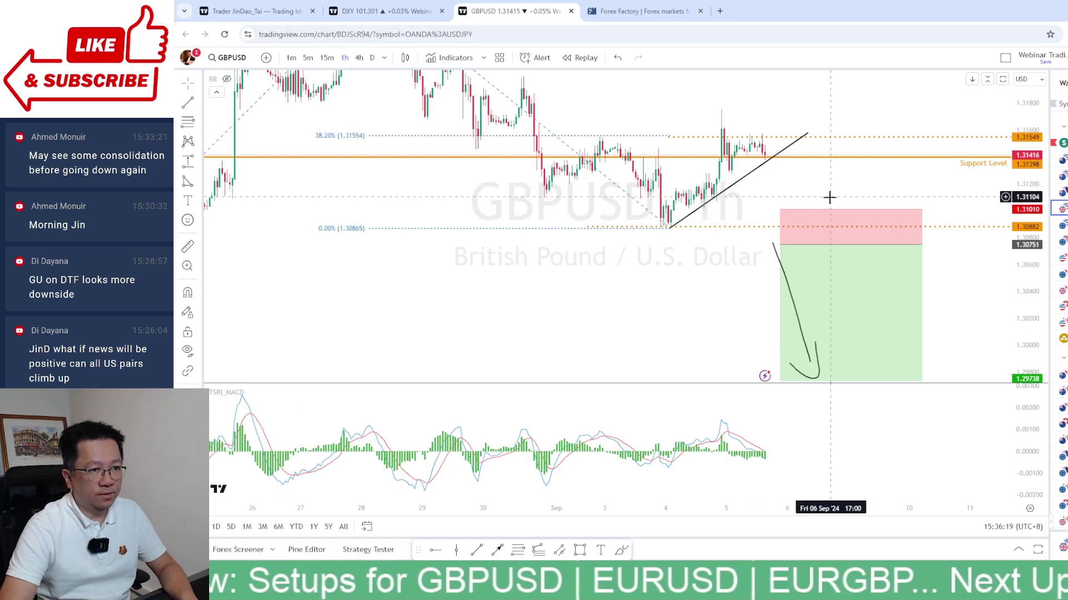
# Step: Move the GBPUSD short position up to an entry of 1.30799, with its stop at 1.31056 and target at 1.29786
pyautogui.moveTo(822, 226)
pyautogui.moveTo(816, 248); pyautogui.dragTo(816, 238)
pyautogui.moveTo(777, 203); pyautogui.dragTo(777, 204)
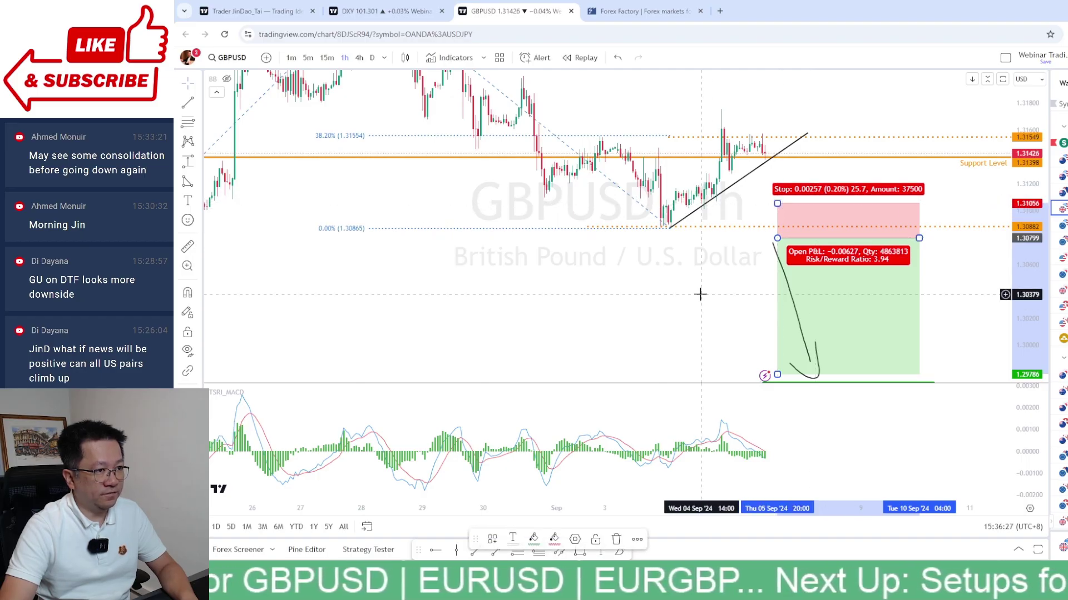
pyautogui.moveTo(734, 354); pyautogui.dragTo(741, 289)
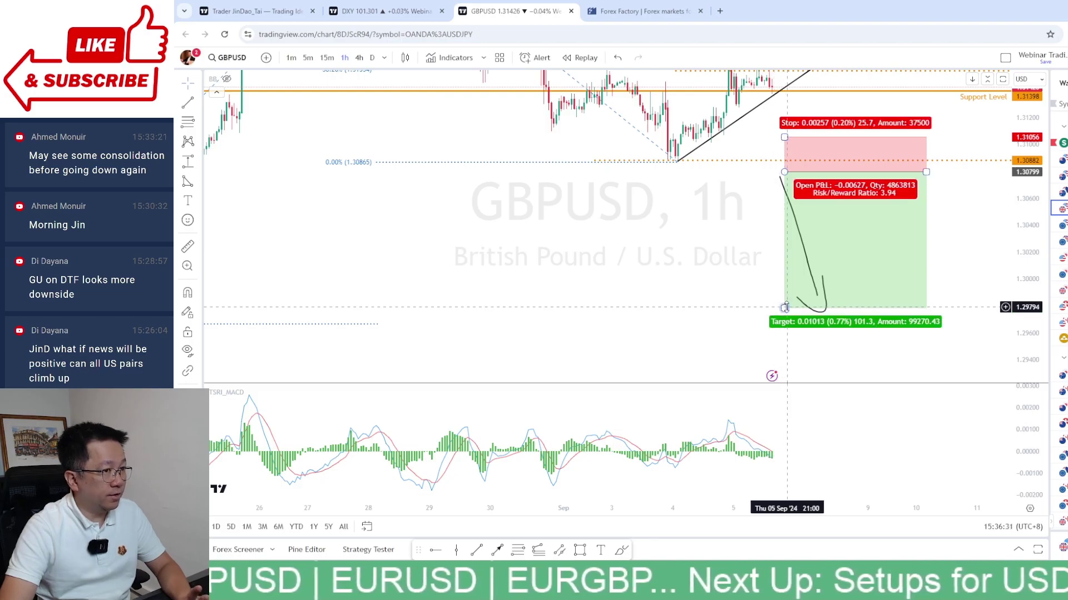
pyautogui.moveTo(724, 222); pyautogui.dragTo(726, 270)
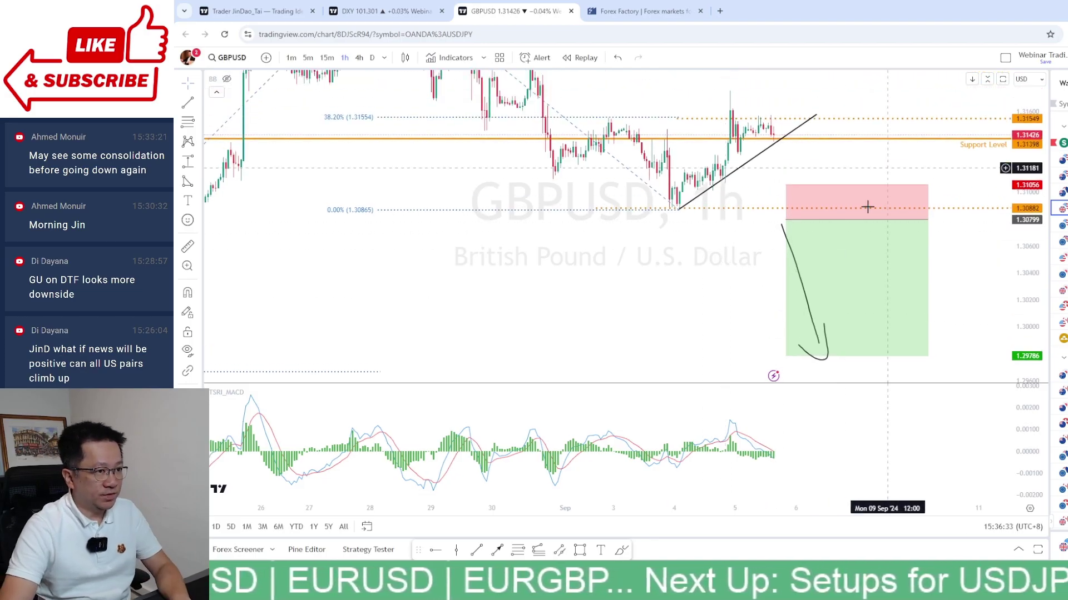
# Step: In the DXY chart's setups note, change the GBPUSD line to "Sell 1.3080 SL 25 TP 100"
pyautogui.click(393, 16)
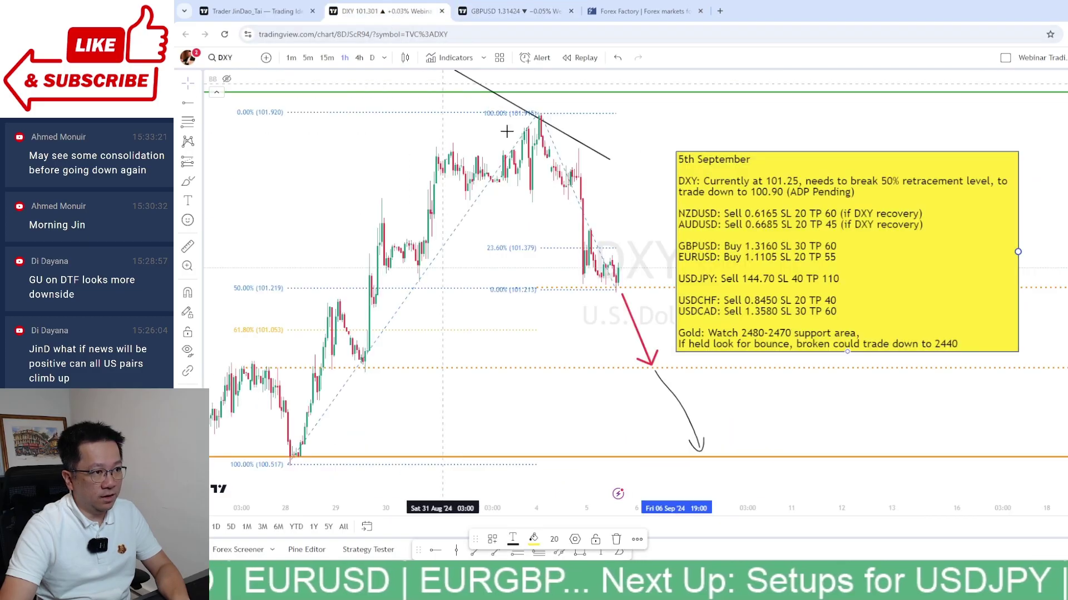
pyautogui.doubleClick(742, 240)
pyautogui.click(734, 246)
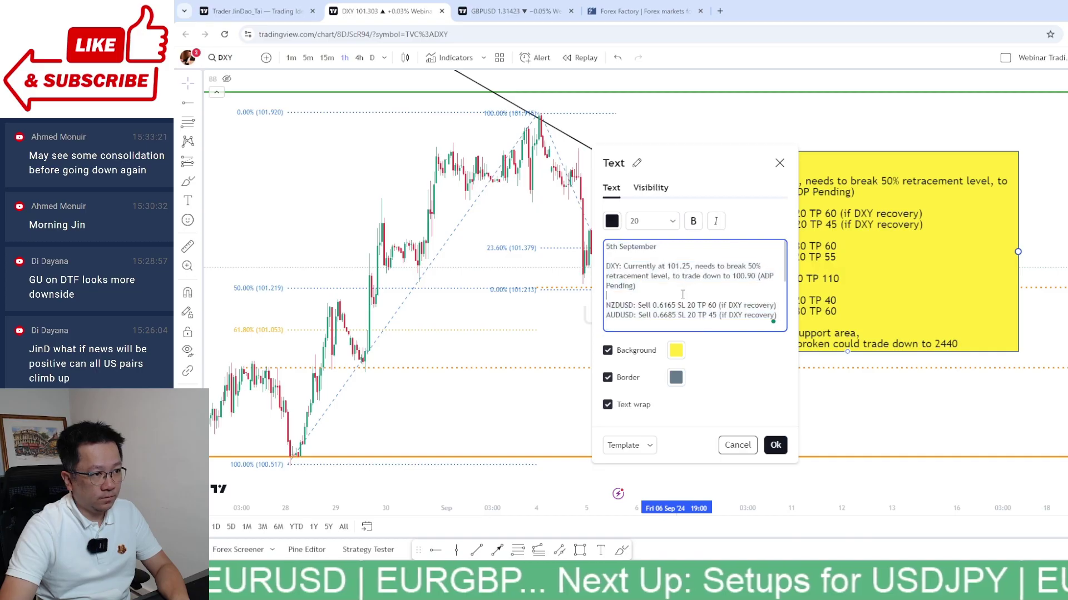
pyautogui.scroll(-2, 683, 293)
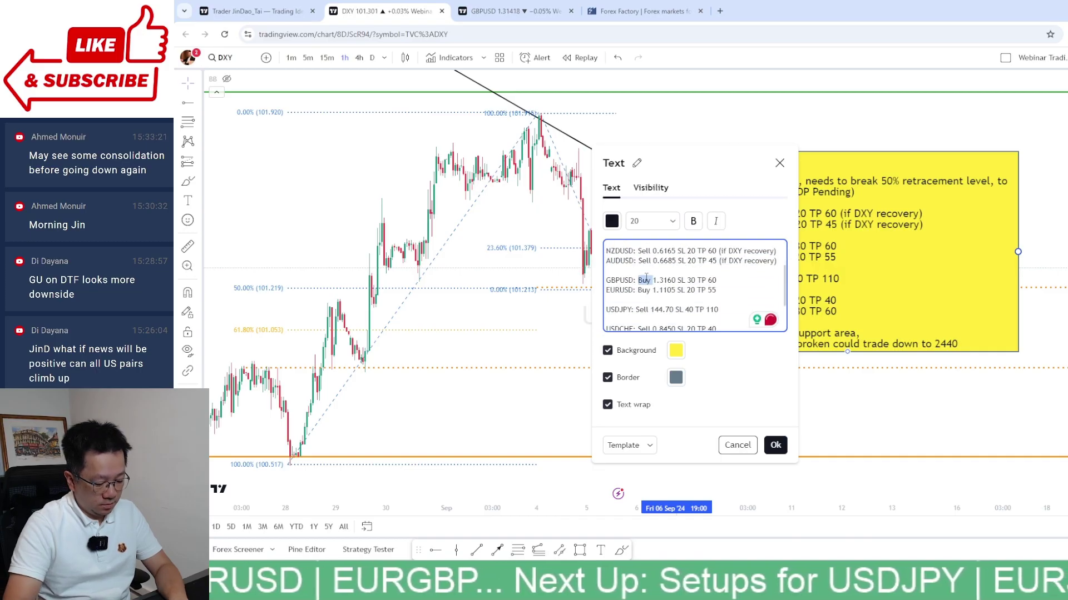
pyautogui.write('Sell 1.')
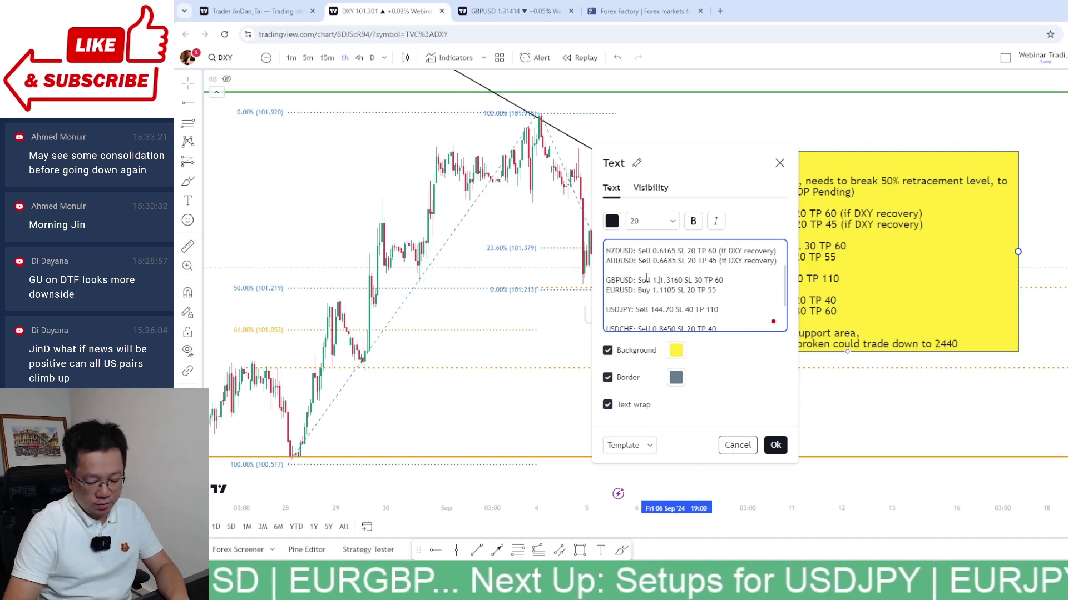
pyautogui.write('3080 SL 2')
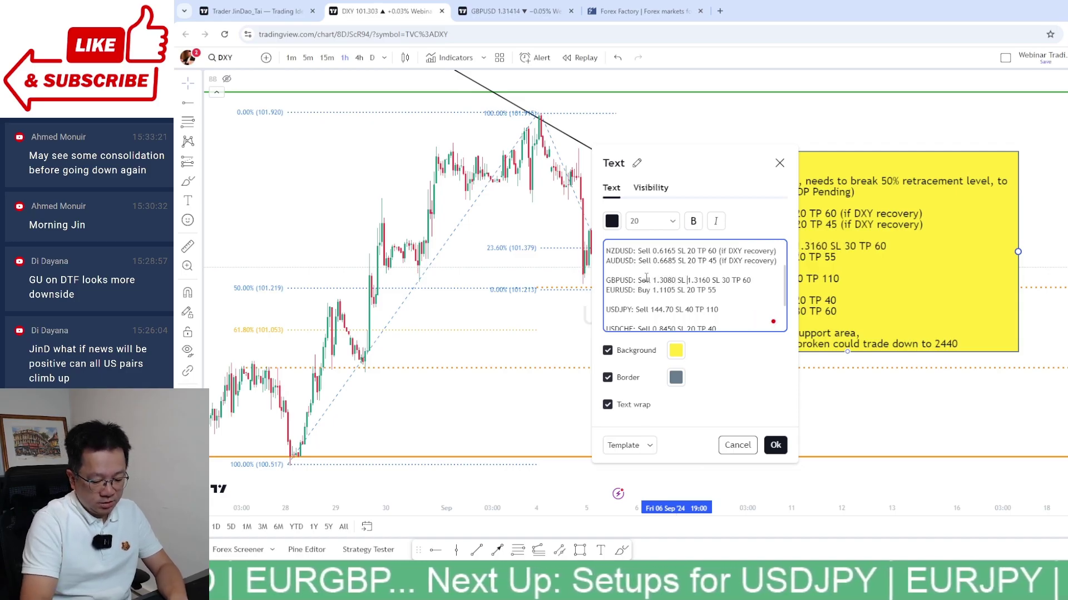
pyautogui.write('5 TP')
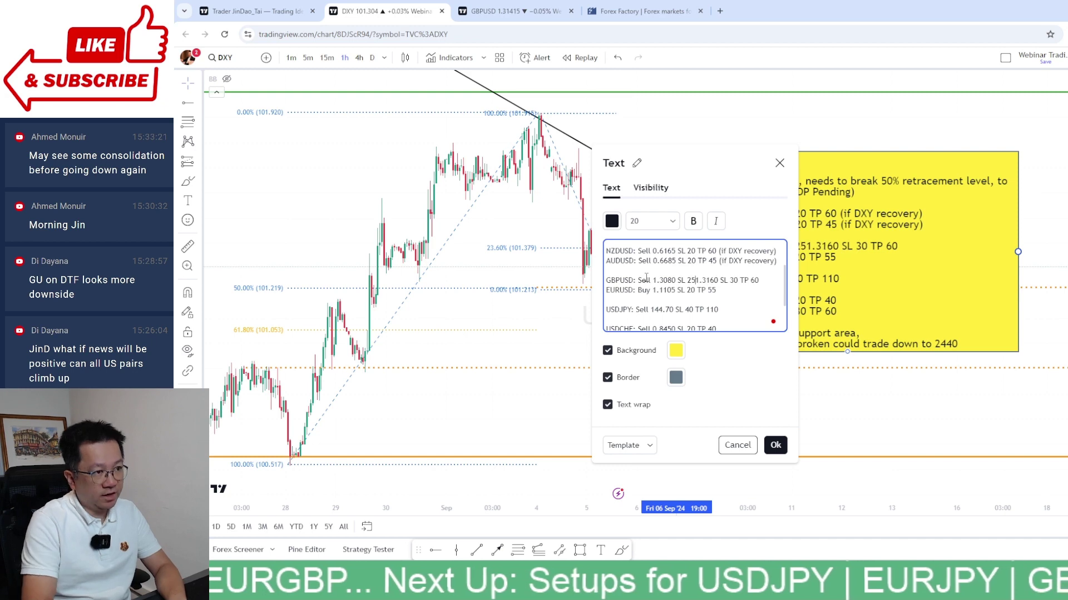
pyautogui.write(' 100')
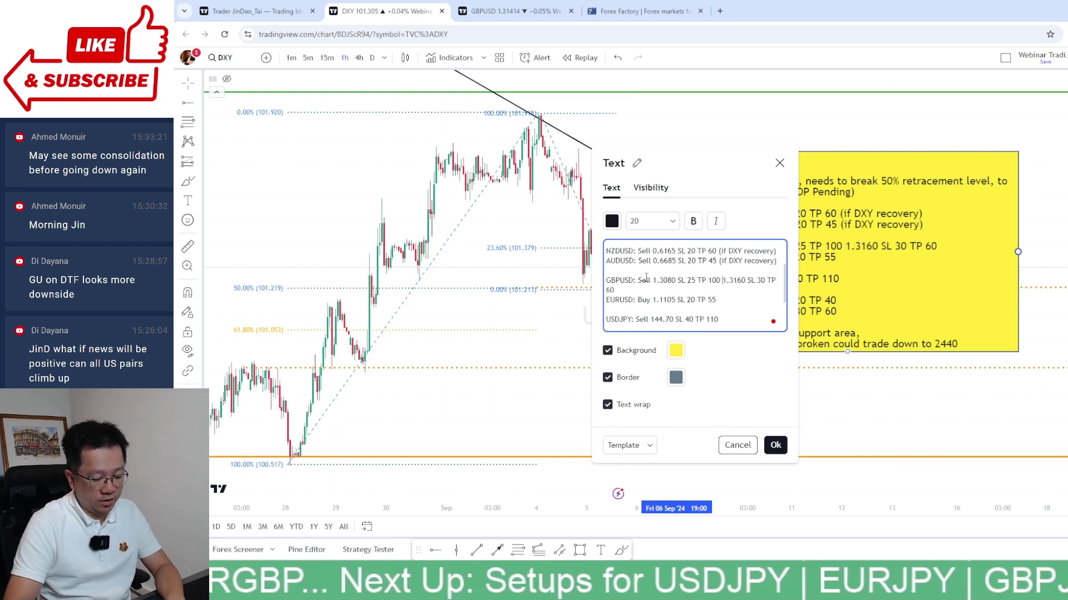
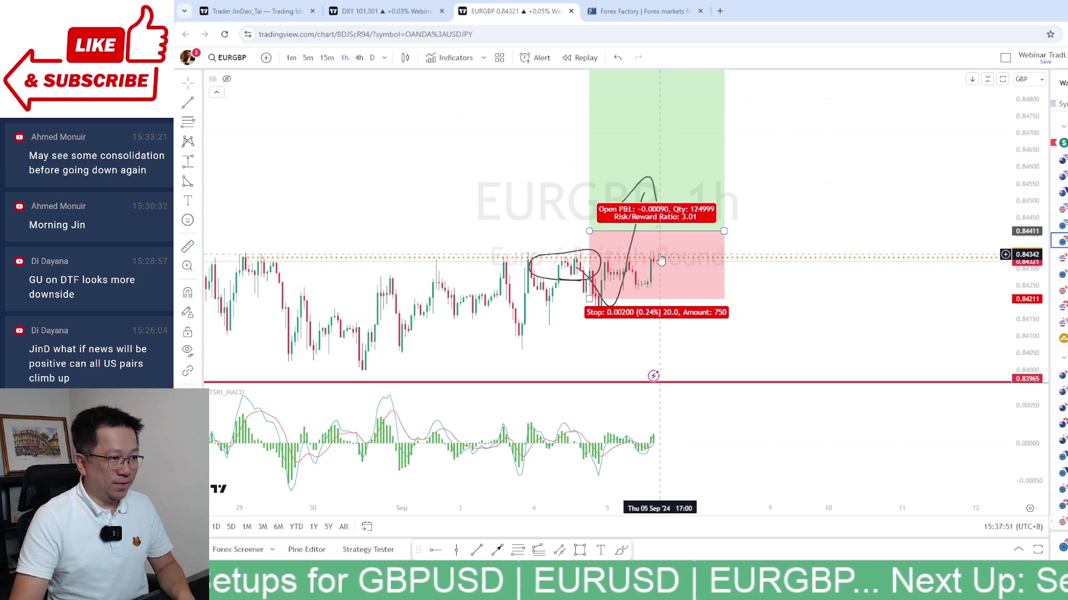
# Step: Move the EURGBP long position past the latest candle to an entry of 0.84401, stop 0.84201, and set its target at 0.85001
pyautogui.scroll(-1, 656, 258)
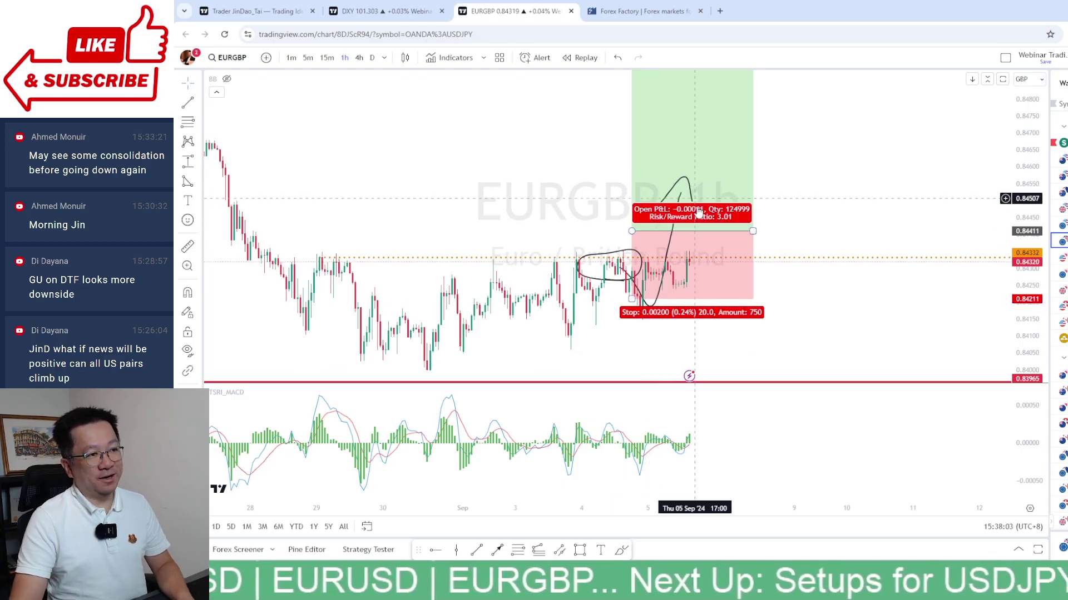
pyautogui.moveTo(692, 231); pyautogui.dragTo(755, 239)
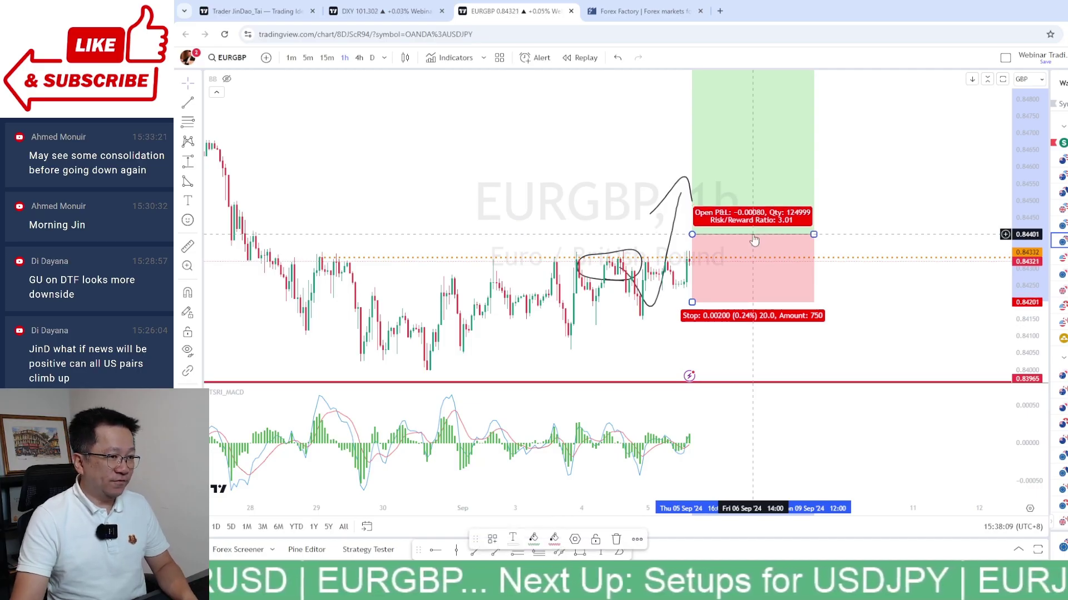
pyautogui.moveTo(871, 194); pyautogui.dragTo(877, 267)
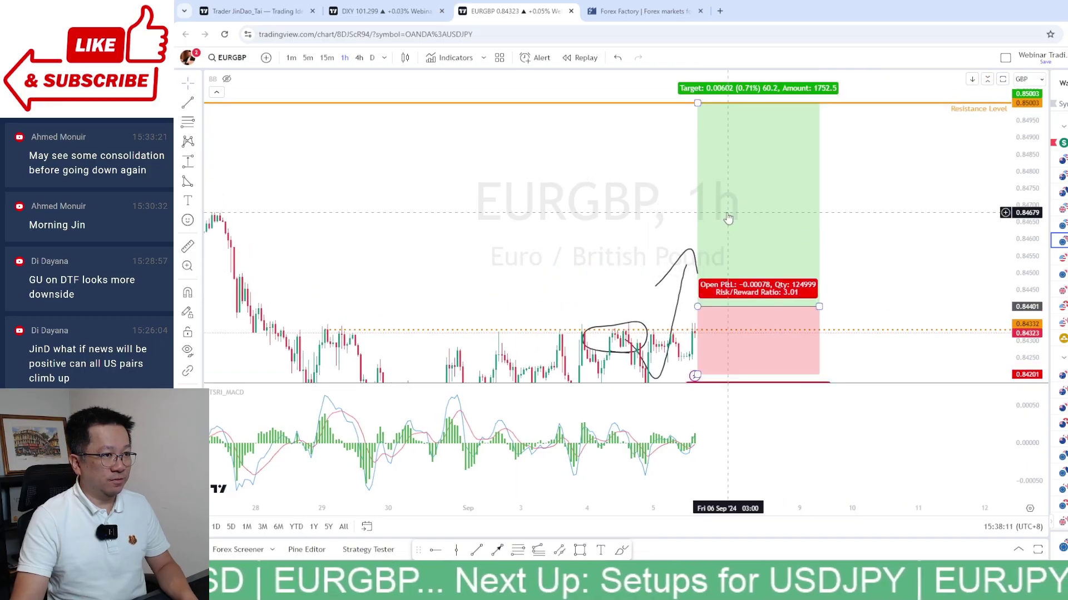
pyautogui.scroll(-3, 670, 225)
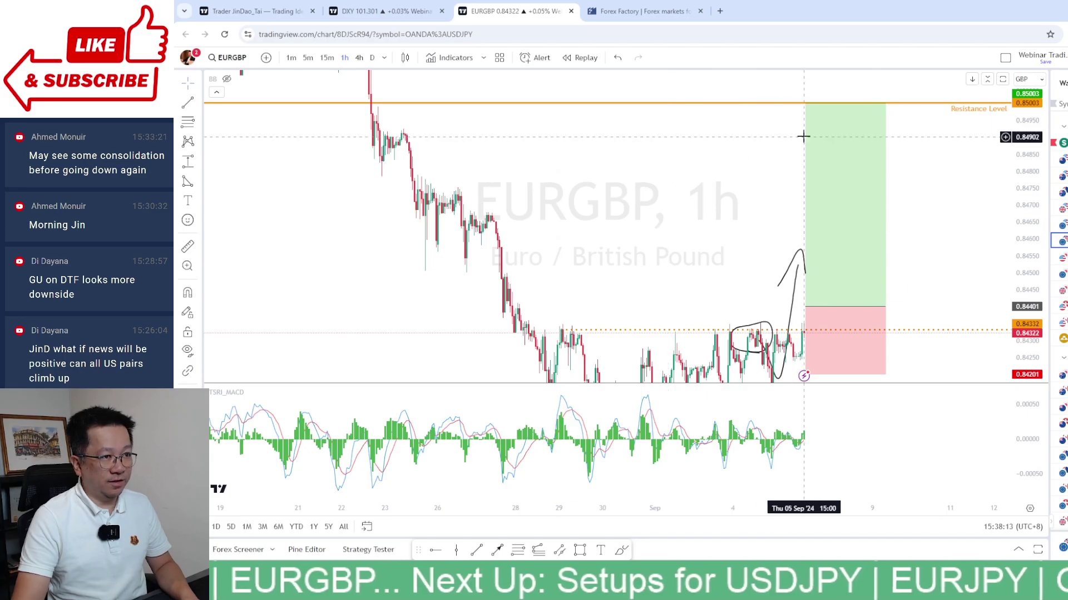
pyautogui.moveTo(805, 103)
pyautogui.mouseDown()
pyautogui.moveTo(810, 186)
pyautogui.moveTo(816, 130)
pyautogui.moveTo(833, 104)
pyautogui.mouseUp()
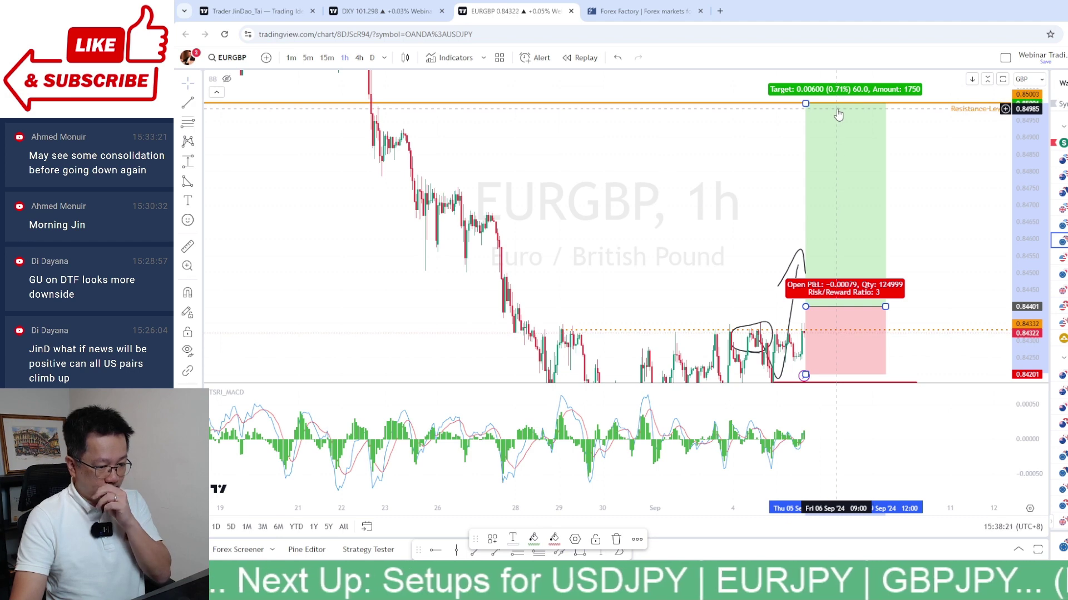
pyautogui.click(734, 225)
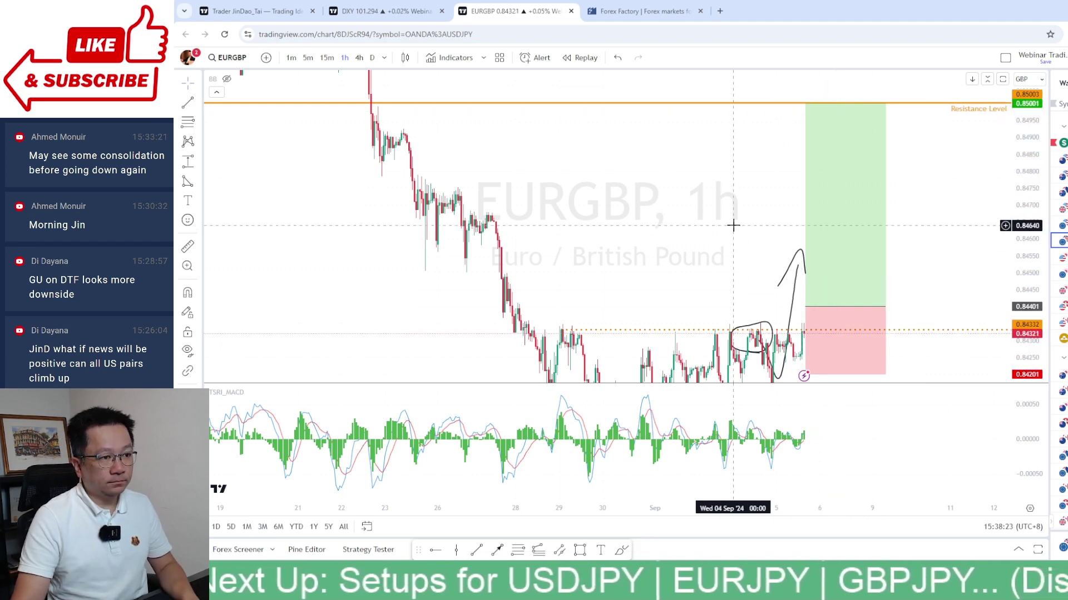
pyautogui.moveTo(729, 253); pyautogui.dragTo(695, 244)
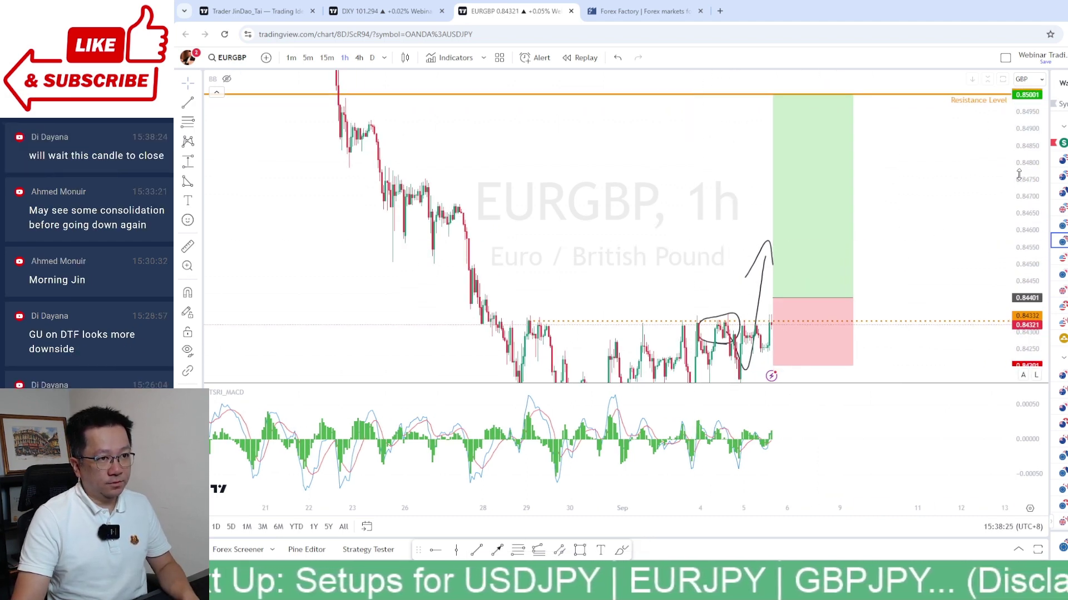
pyautogui.moveTo(1018, 180); pyautogui.dragTo(1019, 221)
pyautogui.moveTo(929, 248); pyautogui.dragTo(926, 202)
pyautogui.scroll(5, 858, 243)
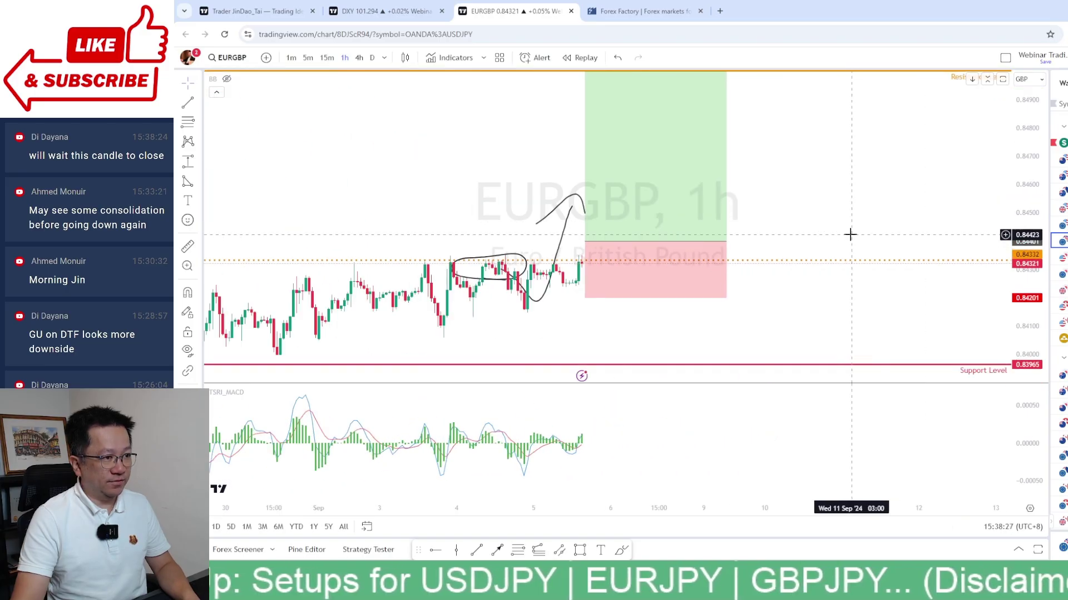
pyautogui.scroll(-4, 899, 238)
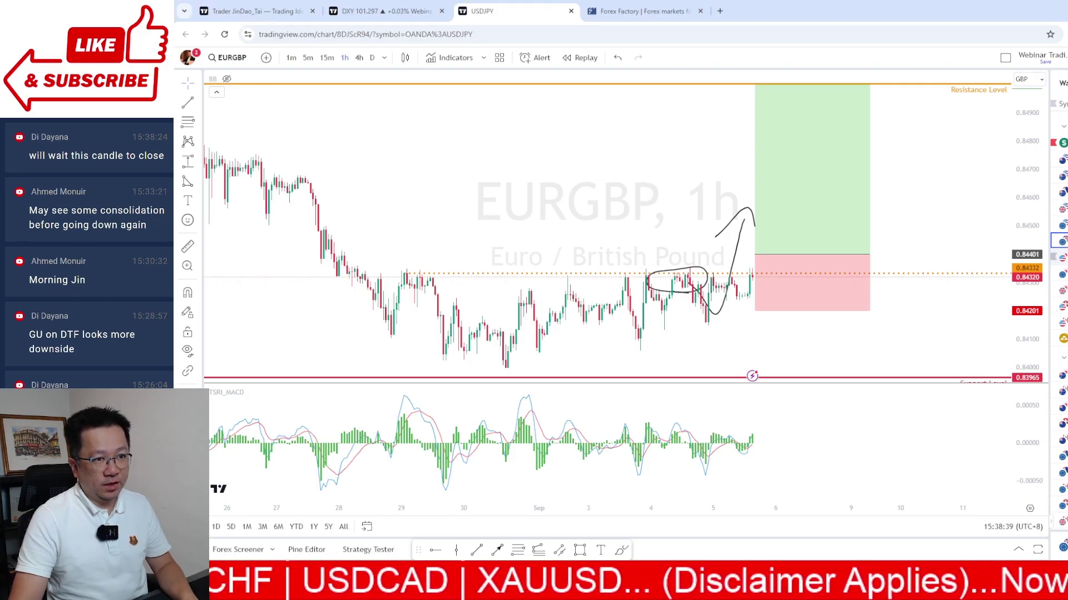
# Step: Open the USDJPY chart and delete the Fibonacci retracement running from the 3 September high down to the 5 September low
pyautogui.click(1060, 257)
pyautogui.moveTo(922, 272); pyautogui.dragTo(944, 221)
pyautogui.scroll(-1, 944, 221)
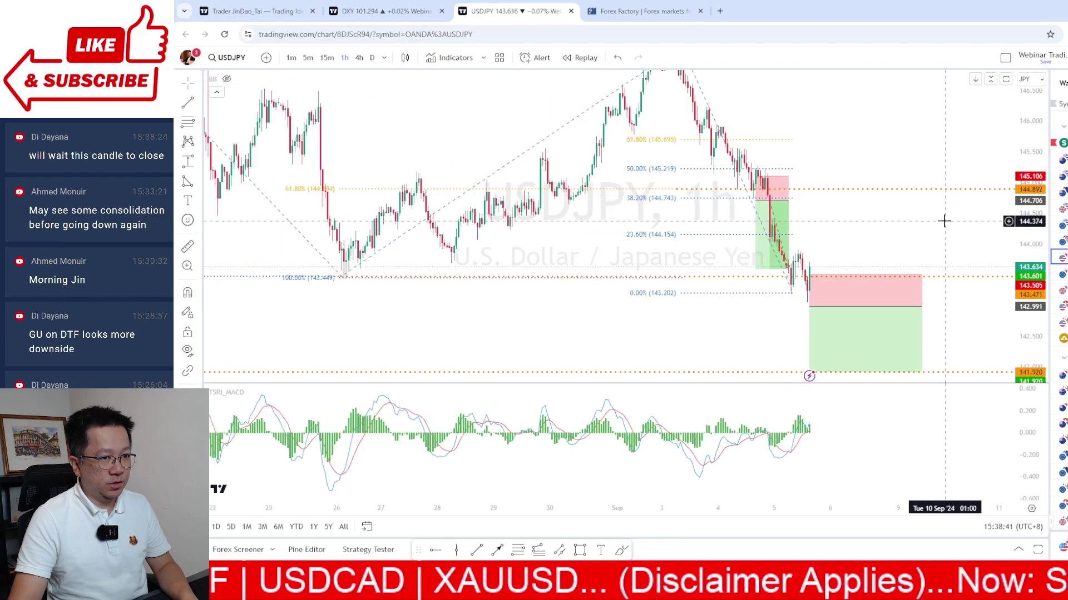
pyautogui.scroll(4, 944, 221)
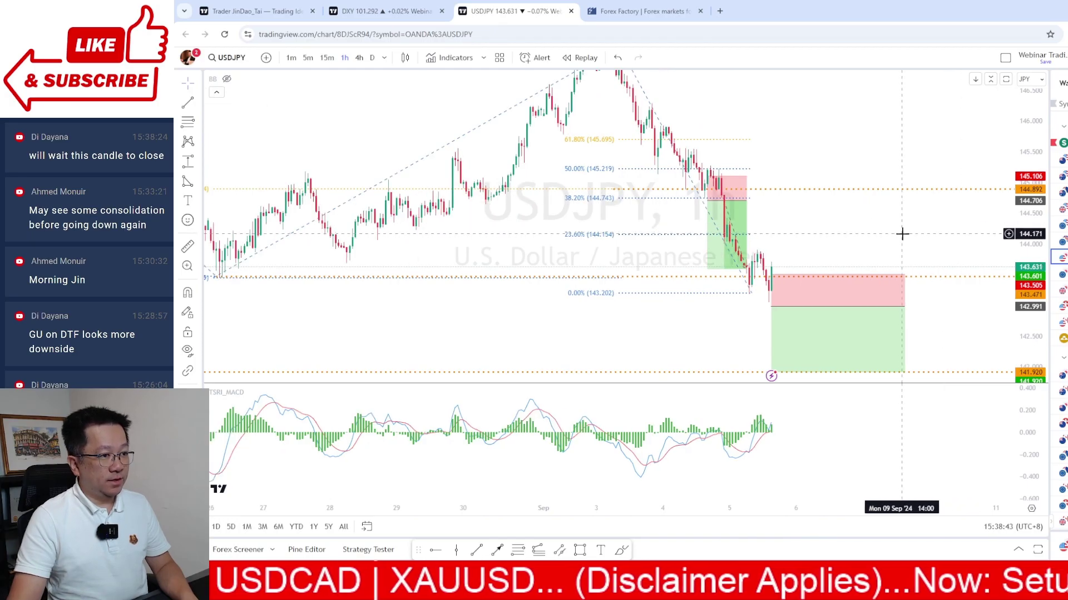
pyautogui.moveTo(699, 154); pyautogui.dragTo(743, 179)
pyautogui.moveTo(763, 119); pyautogui.dragTo(818, 147)
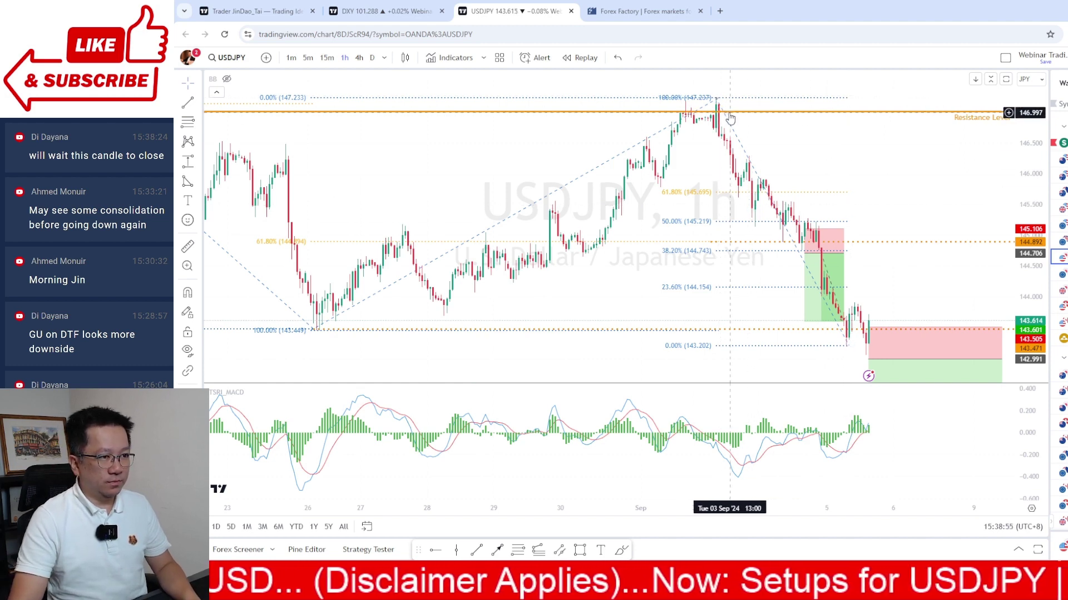
pyautogui.click(745, 152)
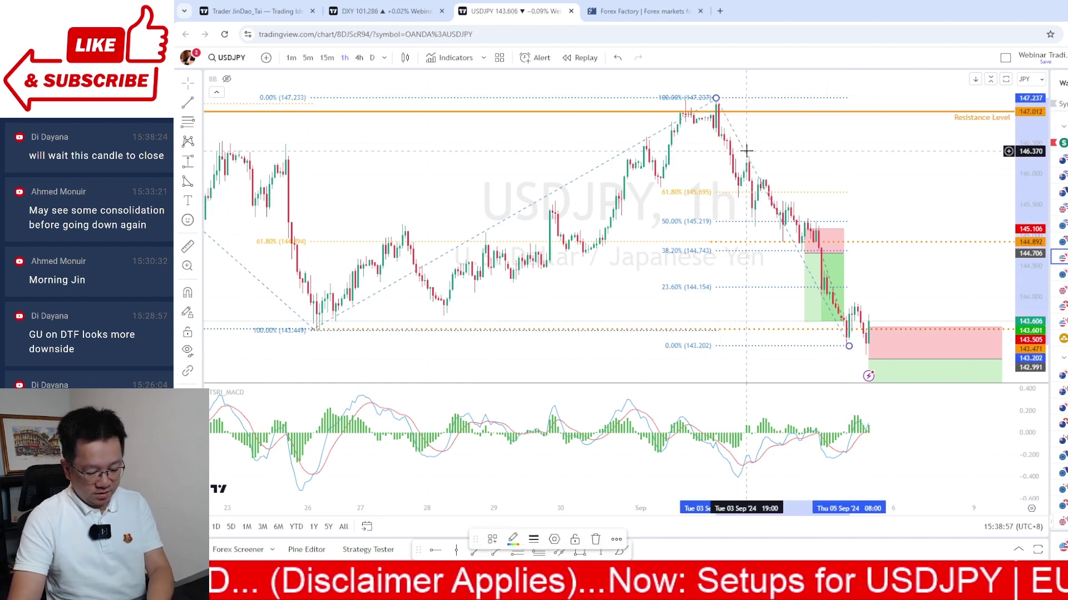
pyautogui.press('Delete')
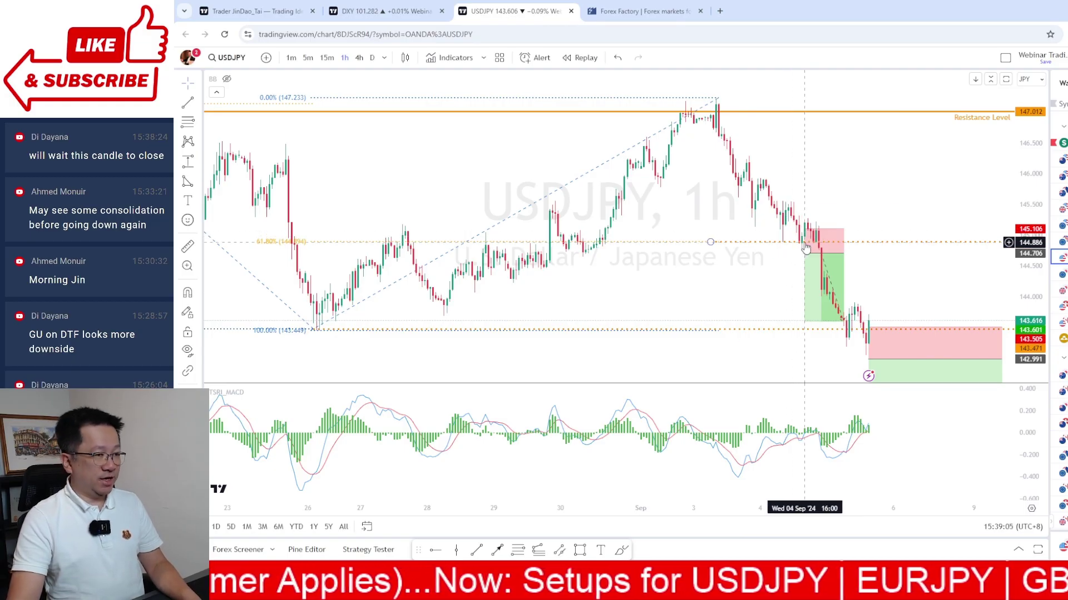
# Step: Move the older USDJPY short position up to an entry of 144.909 with its stop at 145.309, and set its target at 143.765
pyautogui.click(819, 253)
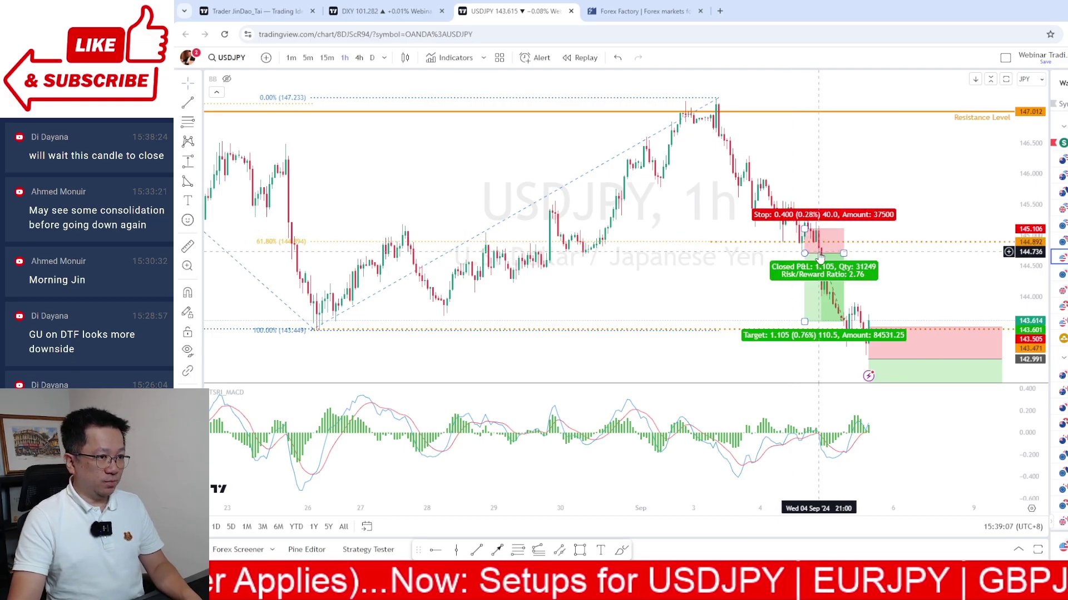
pyautogui.click(406, 322)
pyautogui.scroll(2, 907, 265)
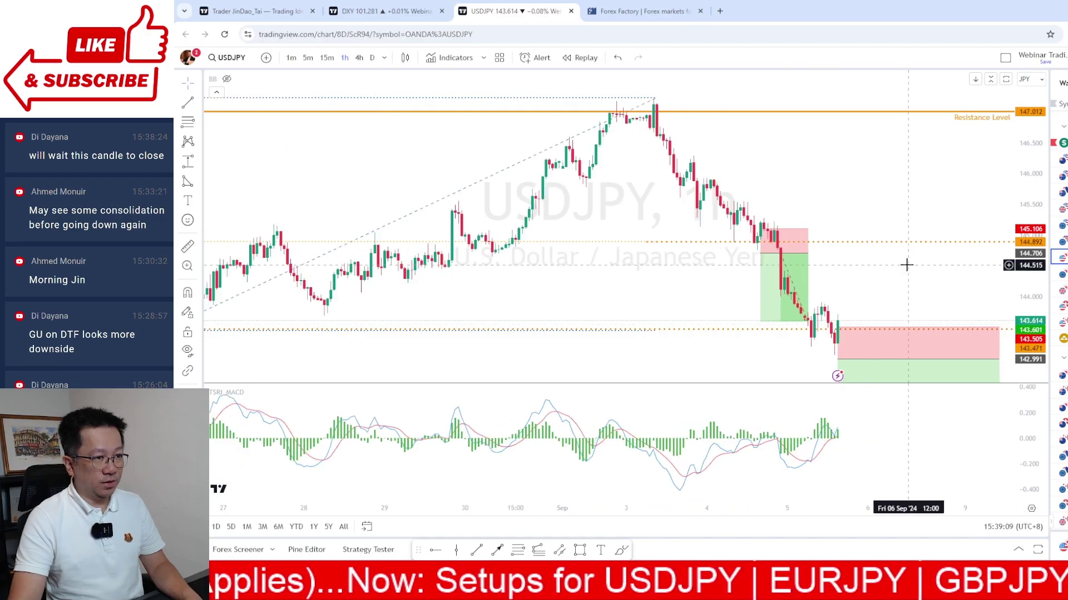
pyautogui.scroll(2, 907, 265)
pyautogui.moveTo(732, 253); pyautogui.dragTo(753, 247)
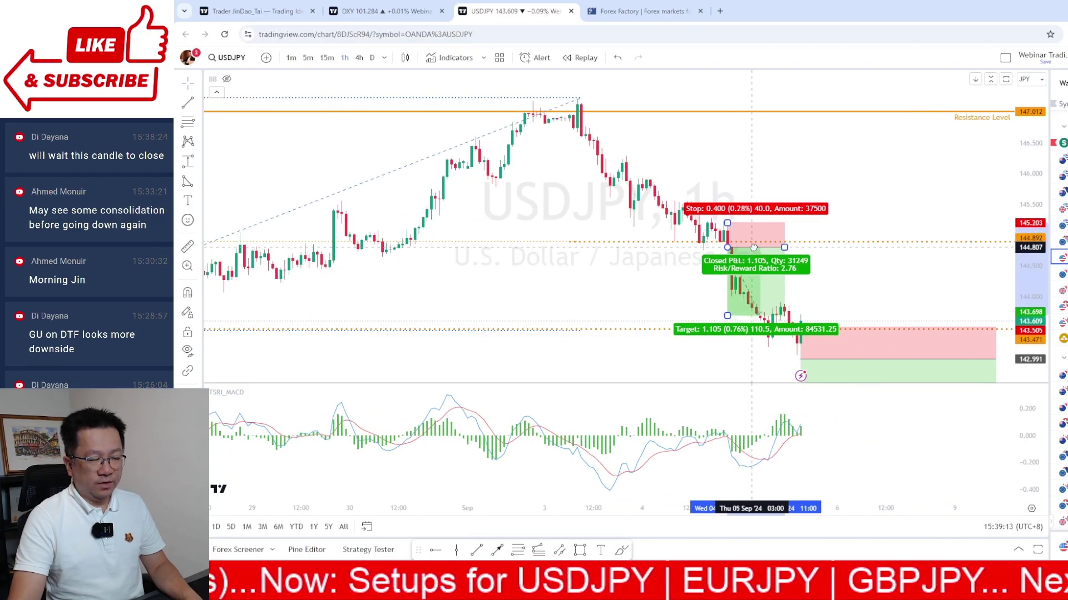
pyautogui.click(826, 260)
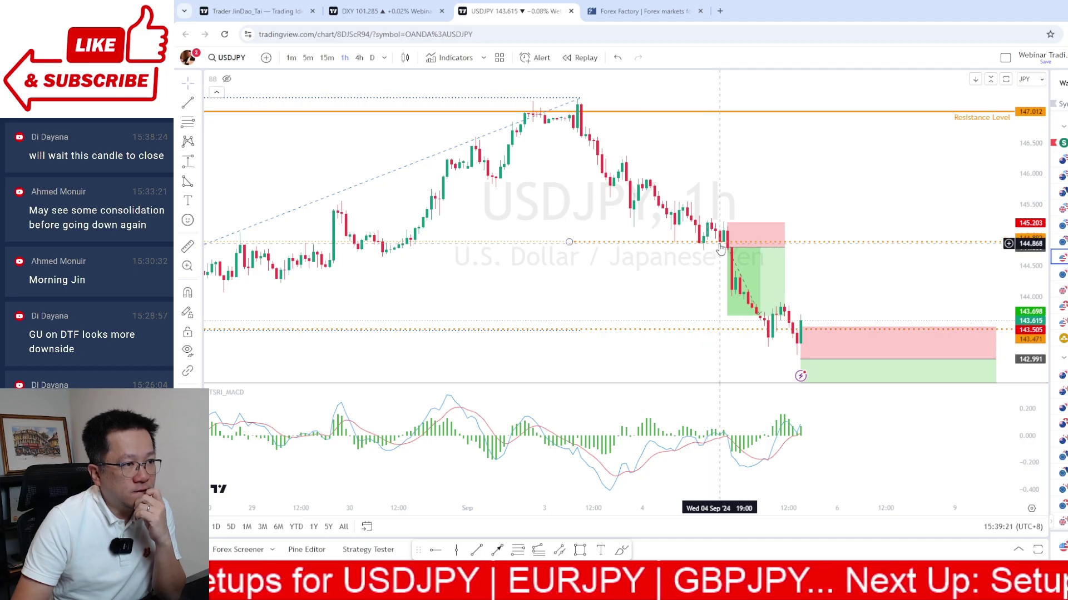
pyautogui.click(743, 253)
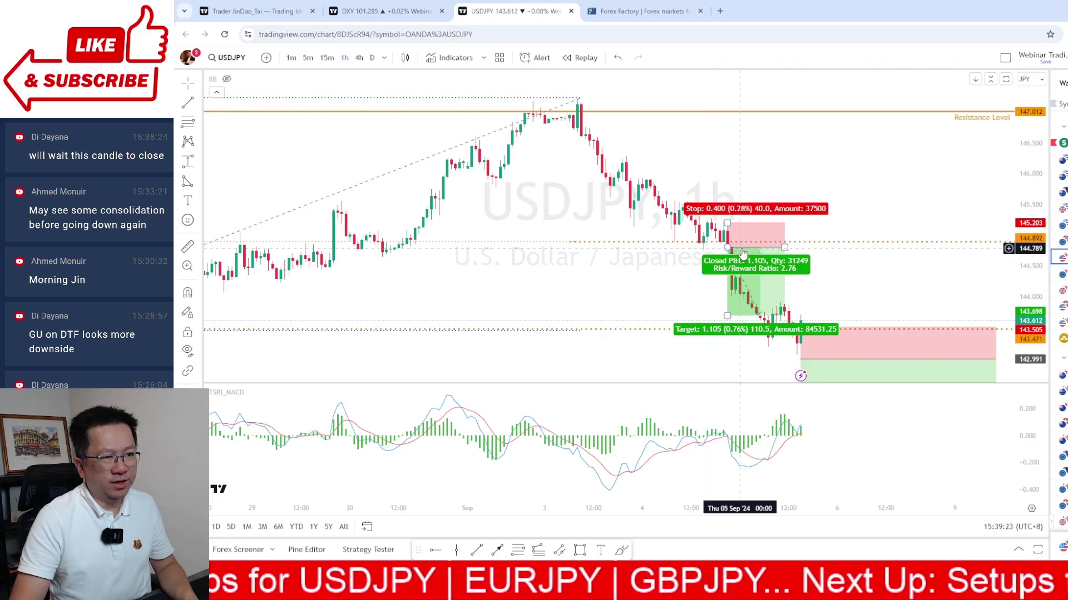
pyautogui.moveTo(742, 253); pyautogui.dragTo(740, 242)
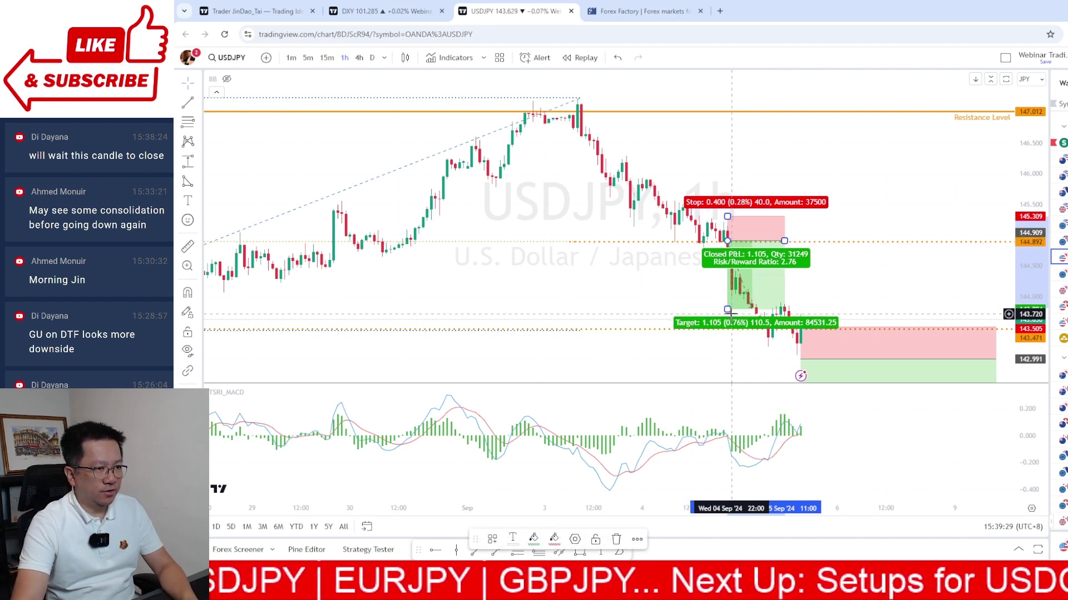
pyautogui.moveTo(728, 309)
pyautogui.mouseDown()
pyautogui.moveTo(729, 320)
pyautogui.moveTo(736, 311)
pyautogui.mouseUp()
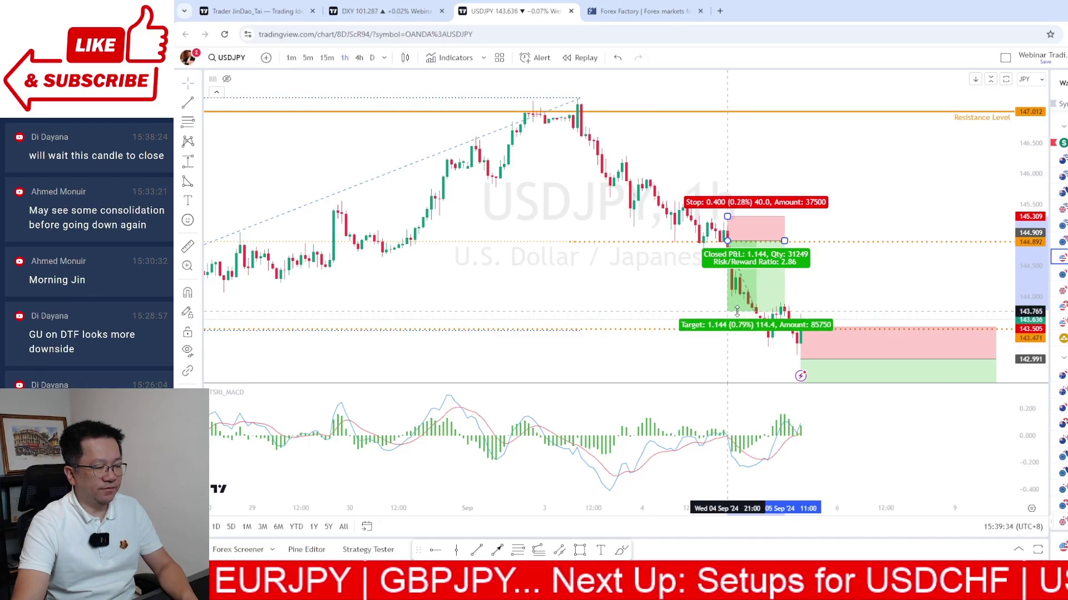
pyautogui.click(837, 283)
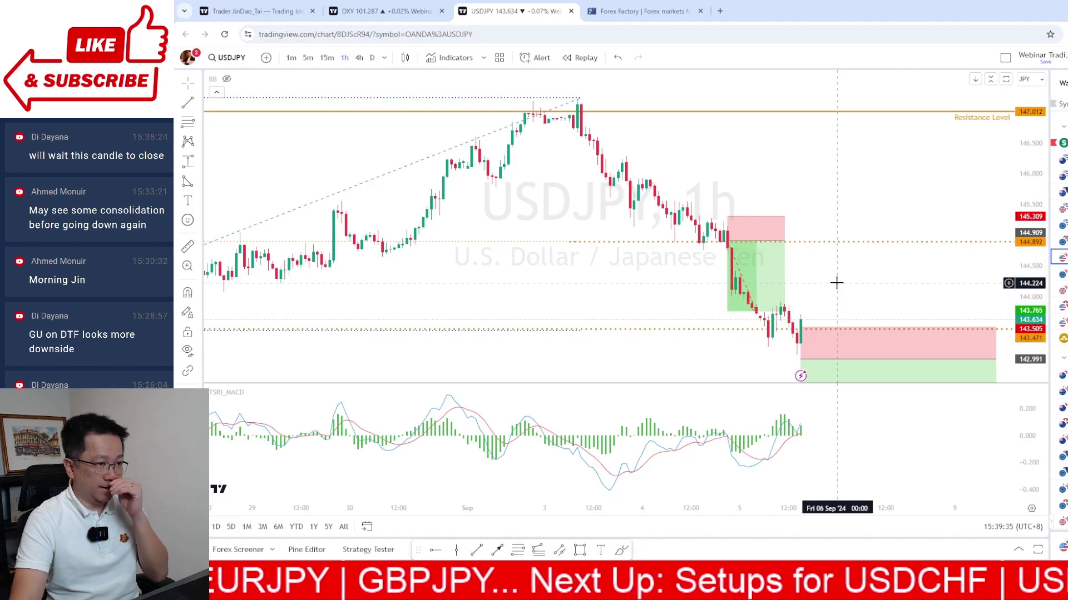
# Step: Delete the older USDJPY short position that covers the drop between 4 and 5 September
pyautogui.click(774, 279)
pyautogui.press('Delete')
pyautogui.scroll(-3, 790, 256)
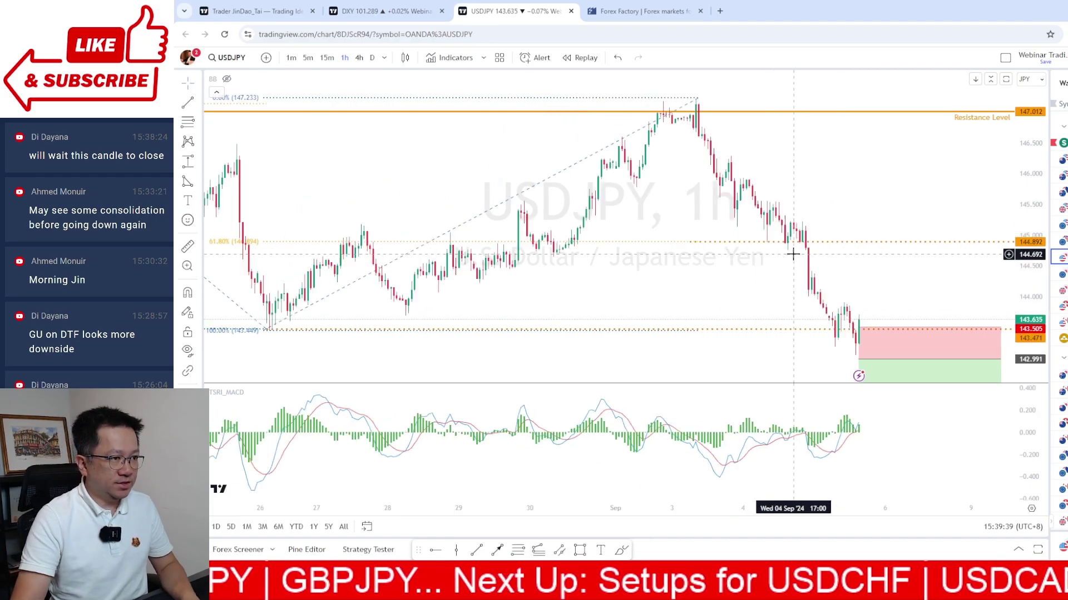
pyautogui.scroll(-2, 708, 254)
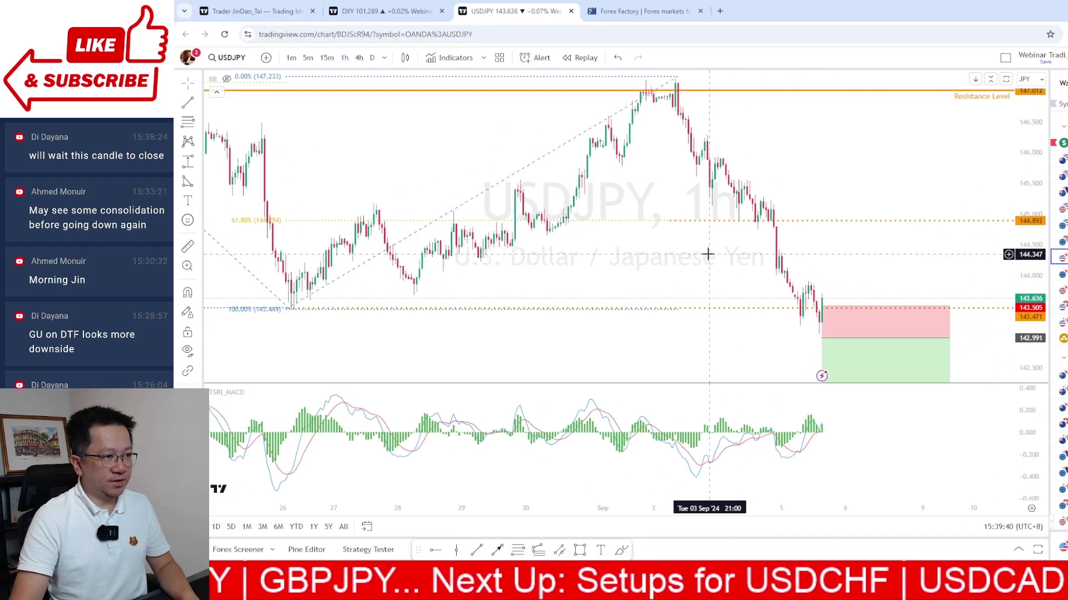
# Step: Delete the Fibonacci retracement between the 26 August low and 3 September high, and the dotted horizontal ray at 144.892
pyautogui.click(518, 175)
pyautogui.press('Delete')
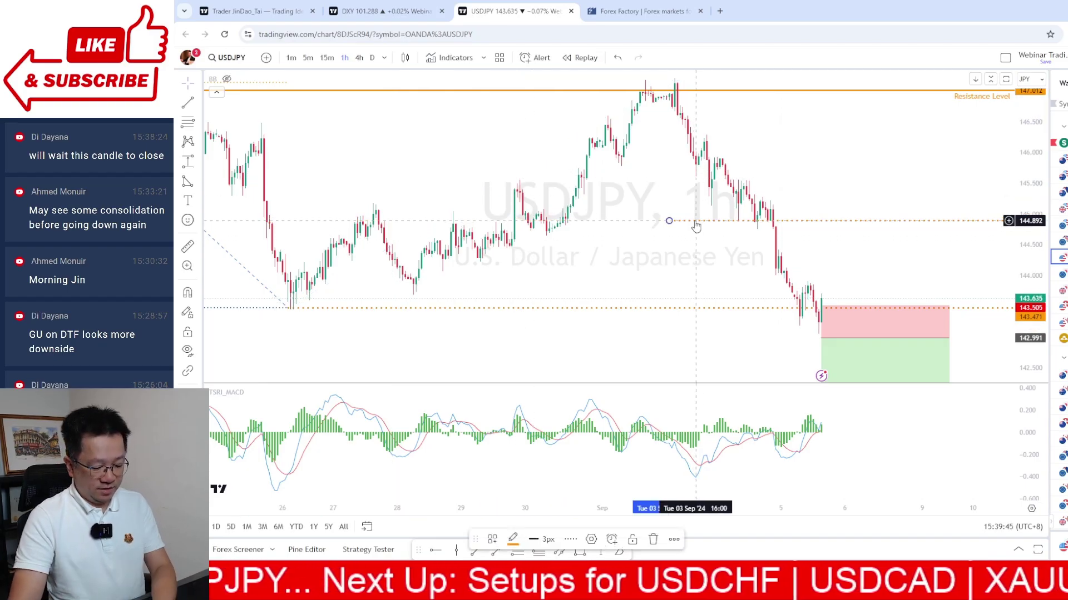
pyautogui.moveTo(691, 236); pyautogui.dragTo(646, 229)
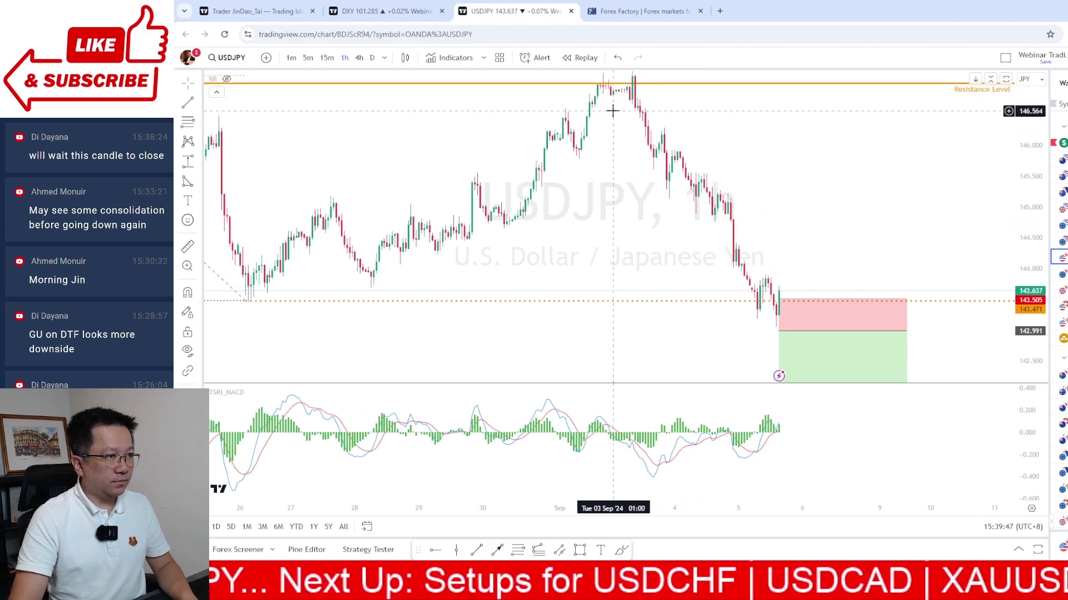
# Step: Draw a Fibonacci retracement from the 3 September high at 147.200 to the 5 September low at 143.049, and delete it
pyautogui.moveTo(614, 142); pyautogui.dragTo(609, 179)
pyautogui.scroll(-2, 662, 269)
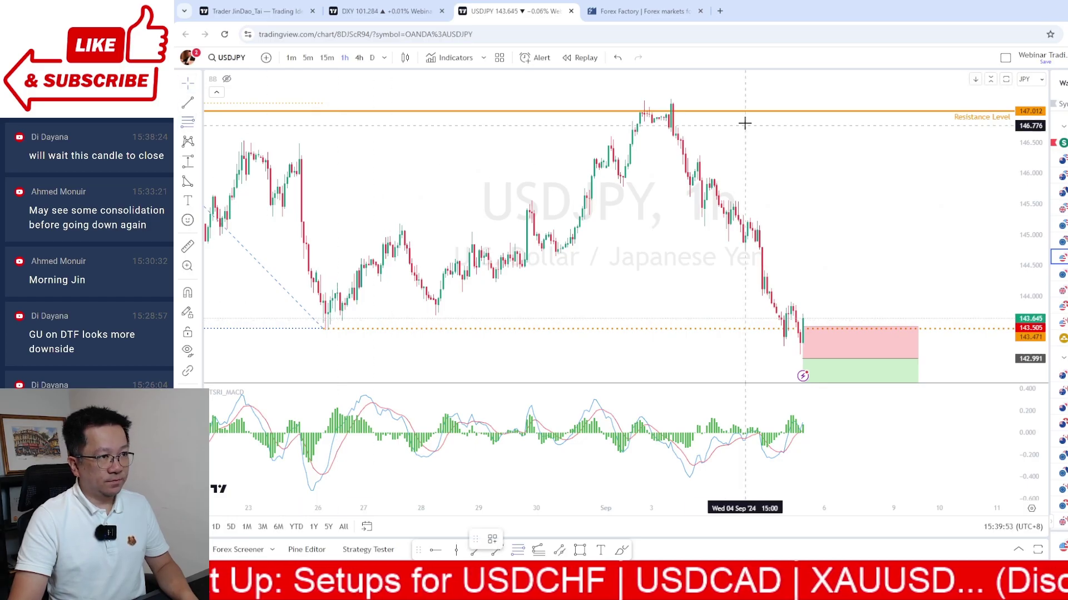
pyautogui.click(670, 99)
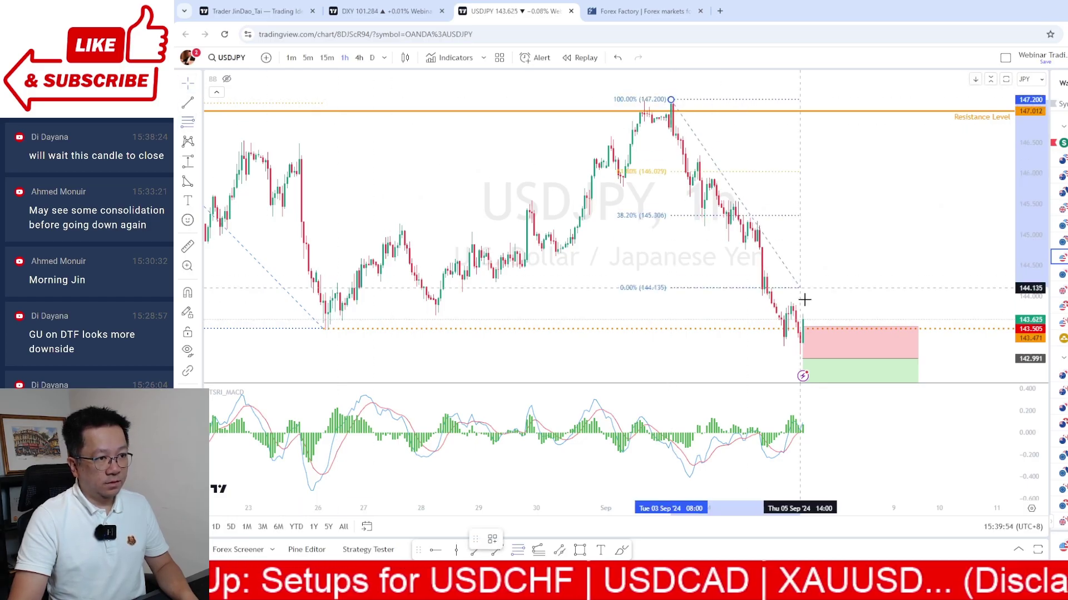
pyautogui.click(800, 354)
pyautogui.click(697, 319)
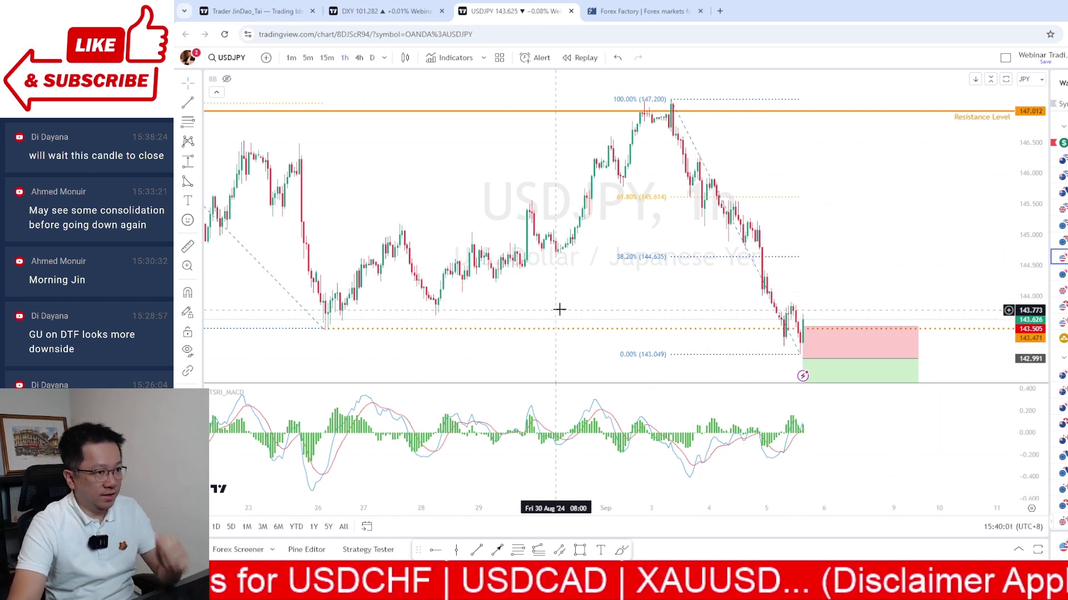
pyautogui.click(743, 257)
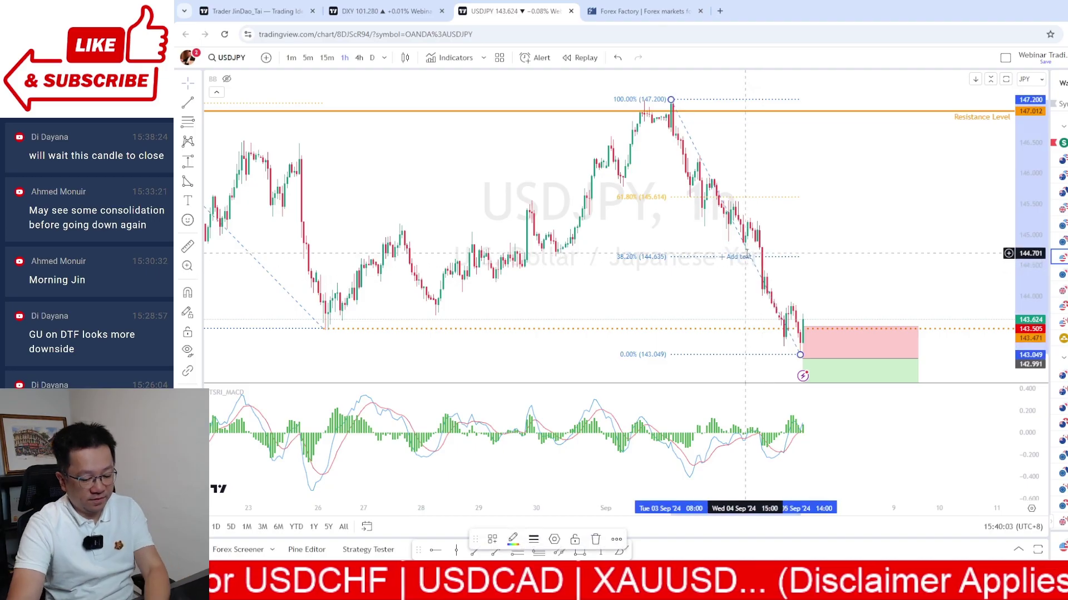
pyautogui.press('Delete')
# Step: Check the USDJPY short position's target against the early August low, and delete the remaining short position with its entry at 142.991
pyautogui.moveTo(850, 266); pyautogui.dragTo(843, 234)
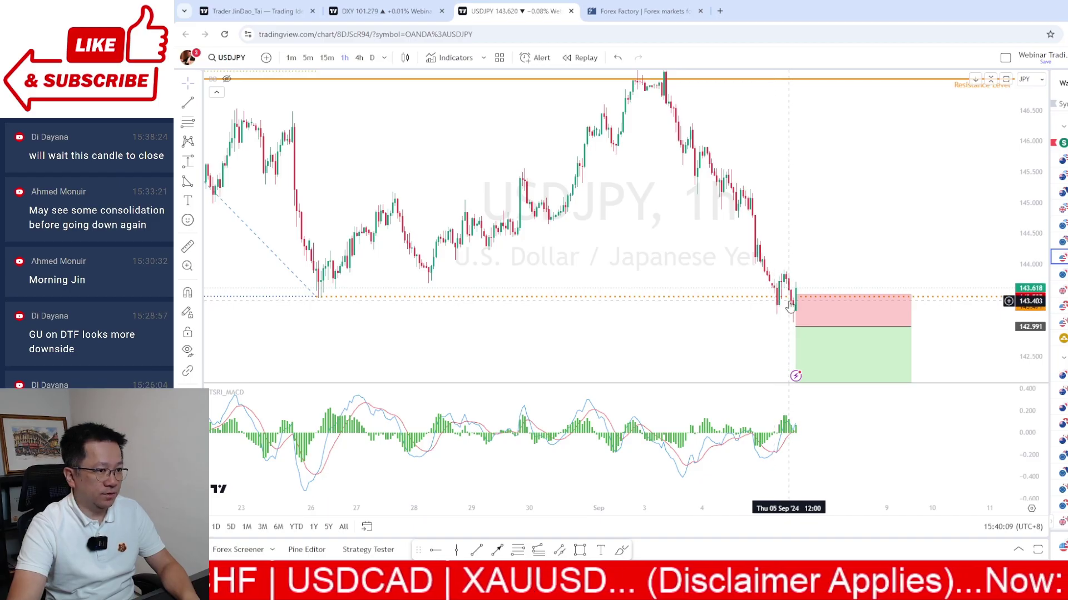
pyautogui.scroll(4, 787, 305)
pyautogui.moveTo(770, 227); pyautogui.dragTo(883, 218)
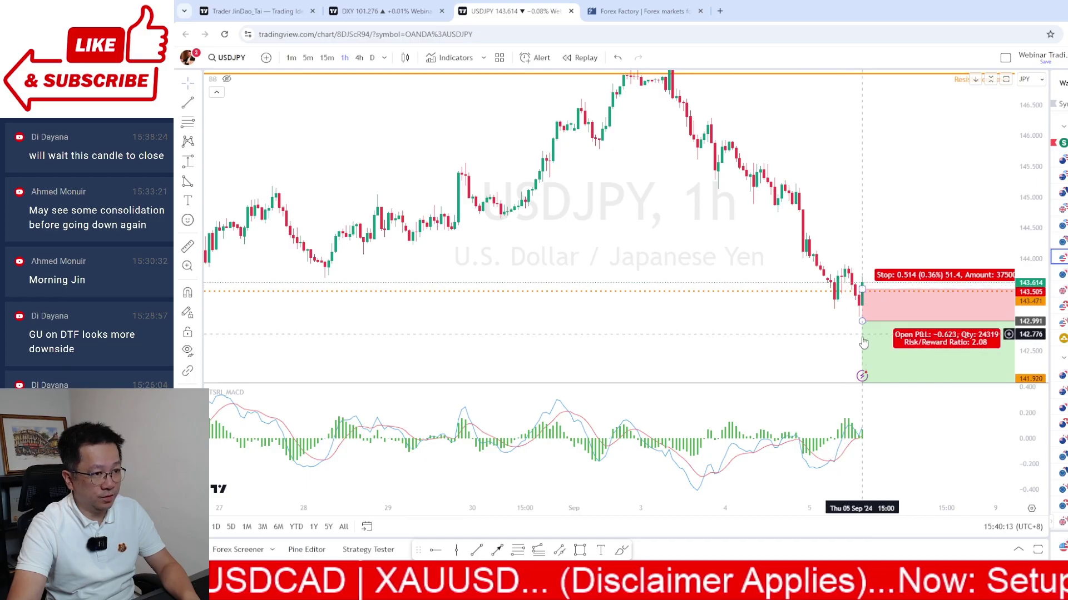
pyautogui.moveTo(825, 315); pyautogui.dragTo(767, 191)
pyautogui.scroll(-3, 771, 218)
pyautogui.scroll(-5, 772, 219)
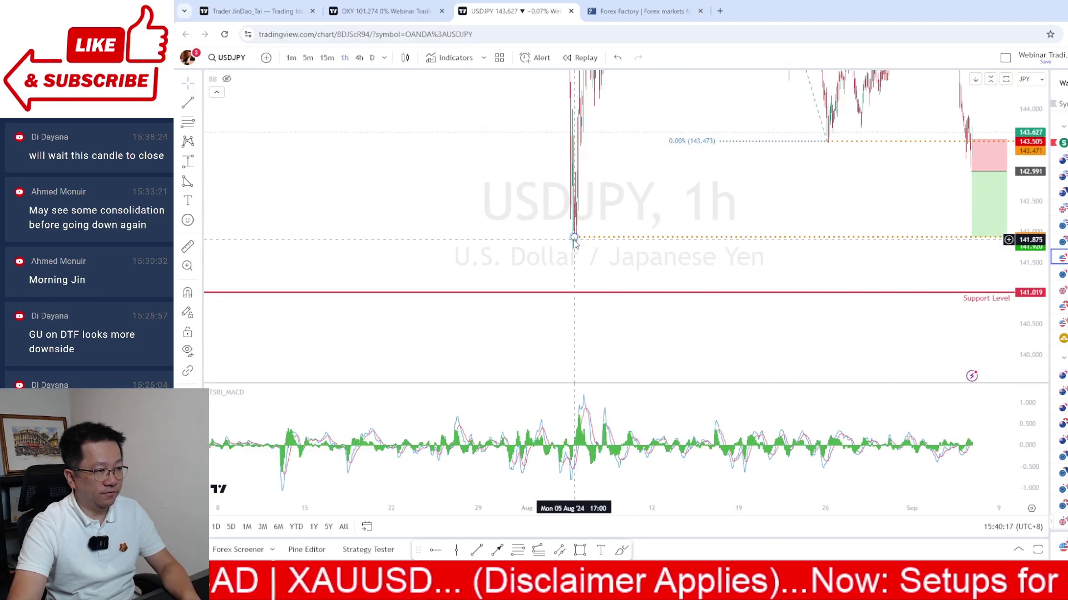
pyautogui.scroll(5, 799, 220)
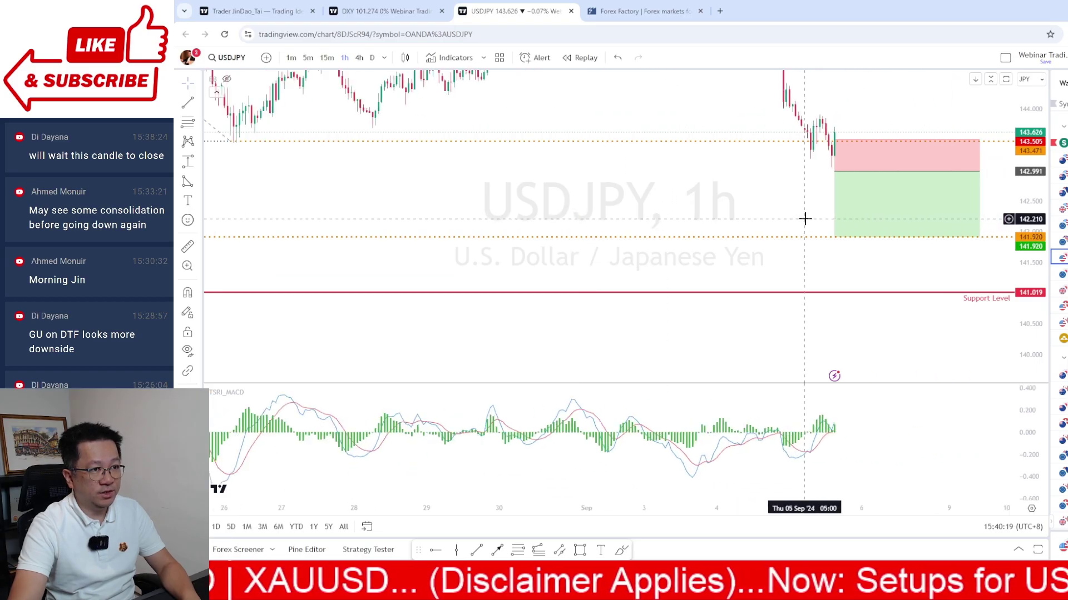
pyautogui.moveTo(805, 217)
pyautogui.mouseDown()
pyautogui.moveTo(692, 222)
pyautogui.moveTo(763, 288)
pyautogui.mouseUp()
pyautogui.click(800, 282)
pyautogui.press('Delete')
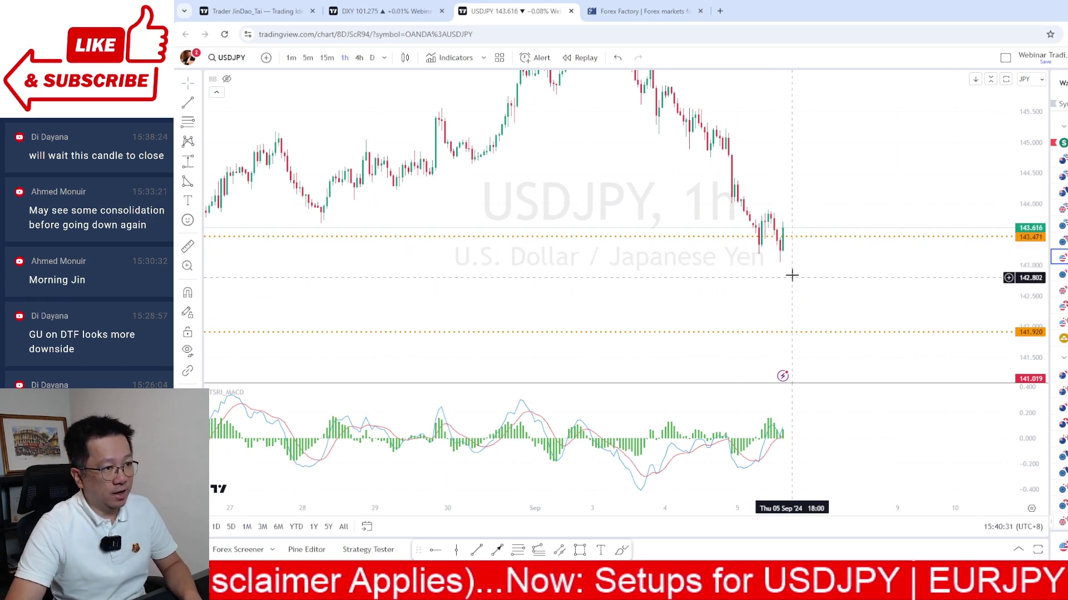
# Step: Check the DXY chart, and draw a Fibonacci retracement on USDJPY from the 3 September high at 147.256 to the 5 September low at 143.081
pyautogui.click(383, 21)
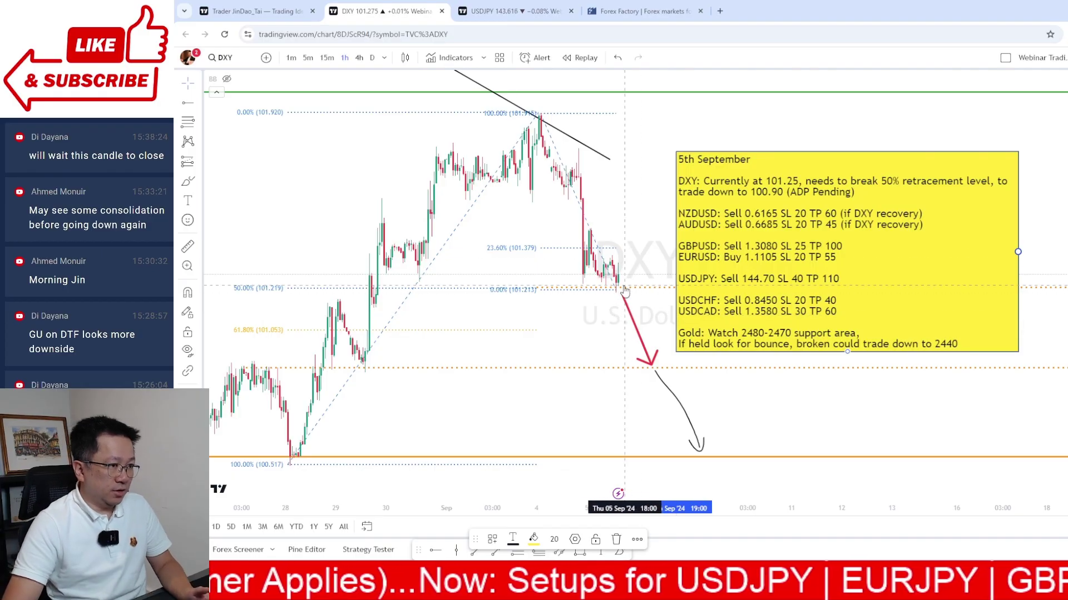
pyautogui.hotkey('ctrl', 'Tab')
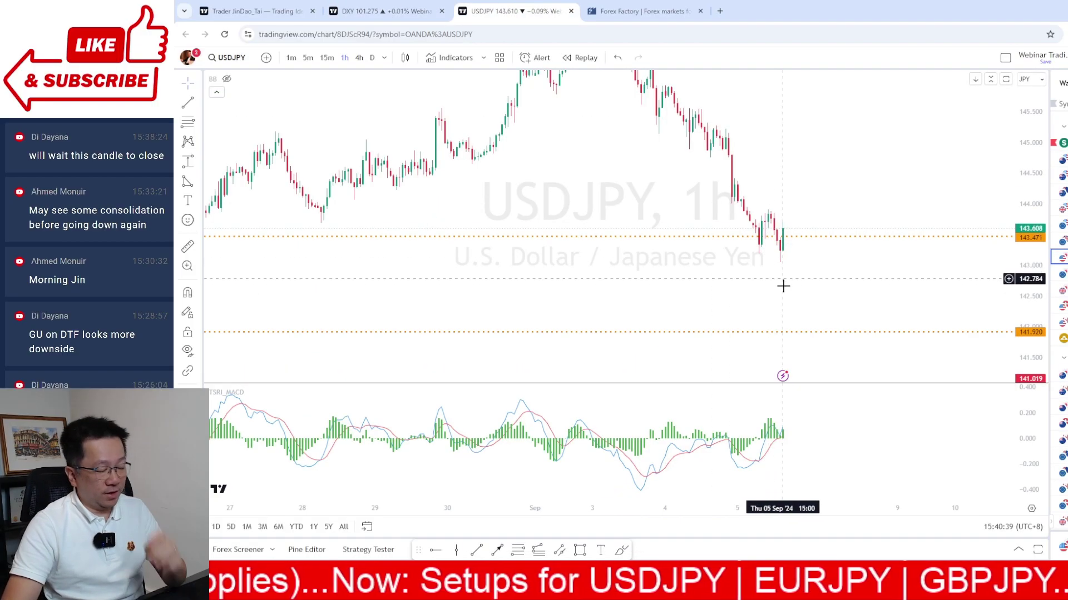
pyautogui.moveTo(824, 205); pyautogui.dragTo(829, 241)
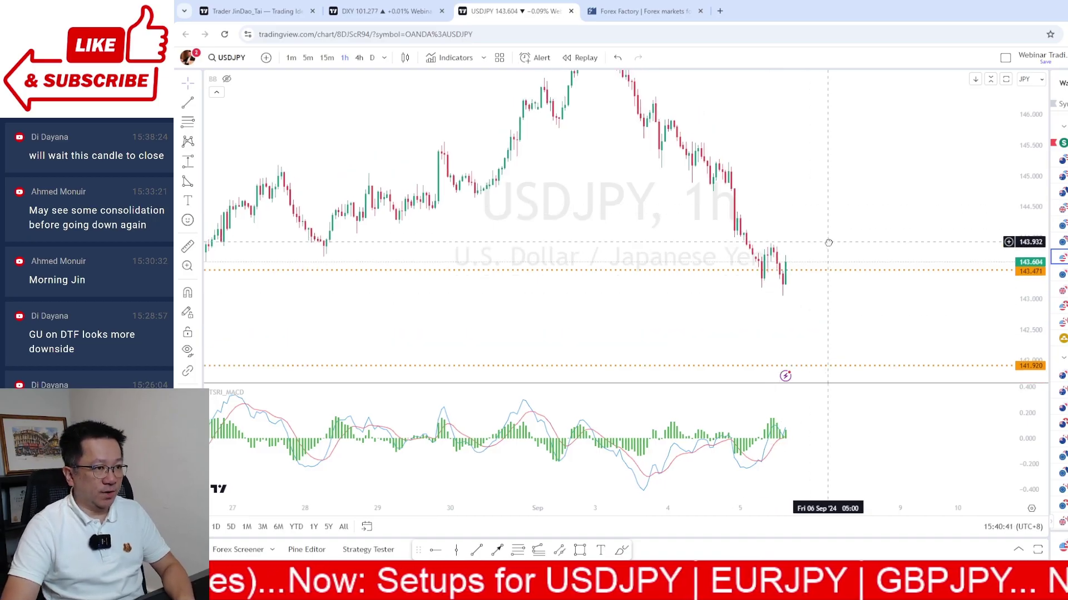
pyautogui.moveTo(1021, 149); pyautogui.dragTo(1006, 189)
pyautogui.moveTo(926, 180); pyautogui.dragTo(920, 233)
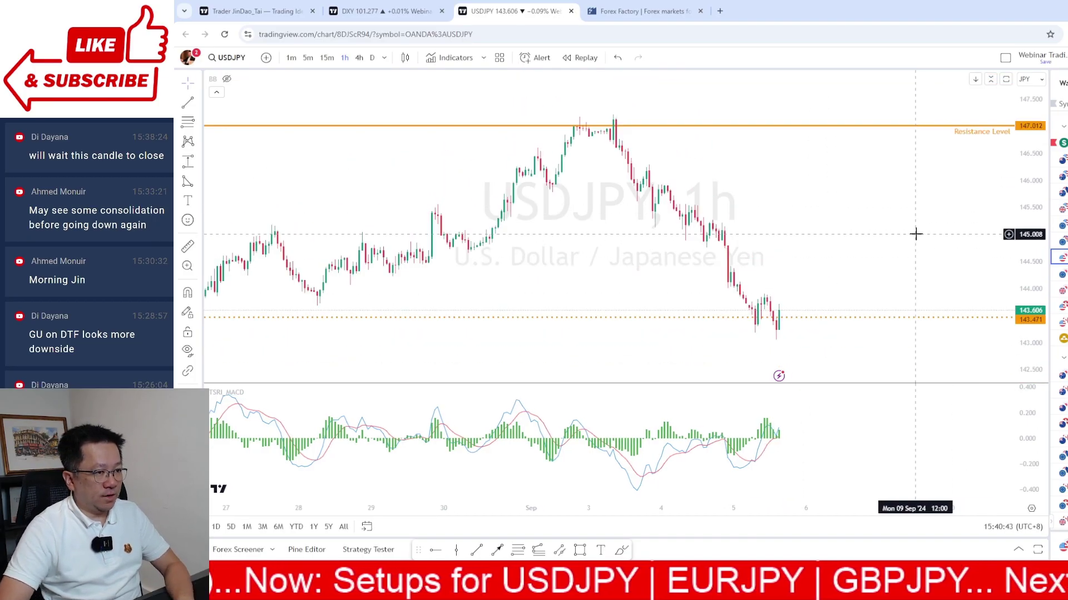
pyautogui.click(613, 113)
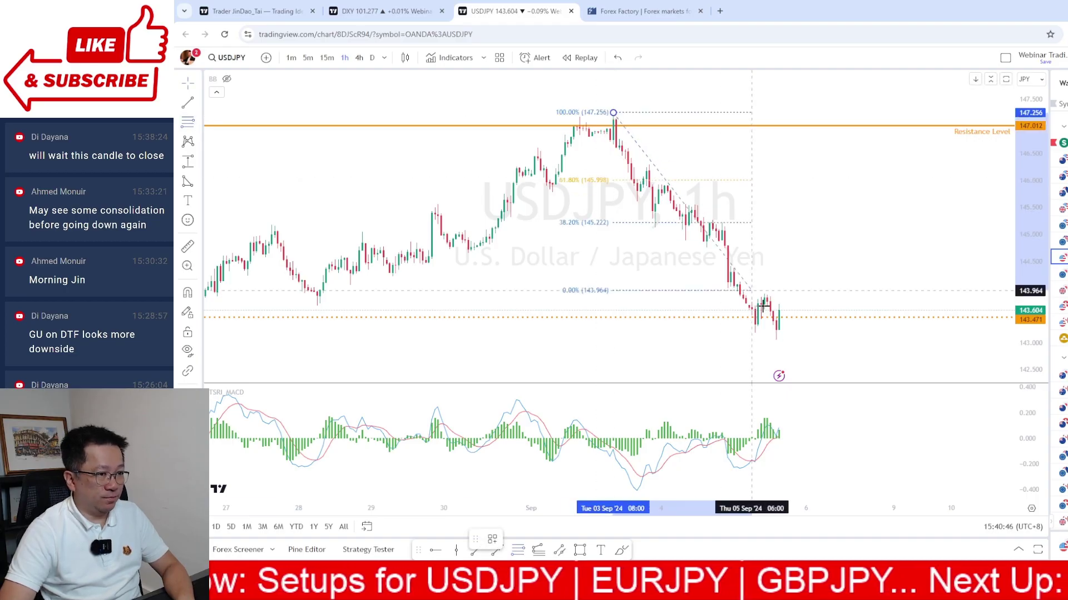
pyautogui.click(776, 338)
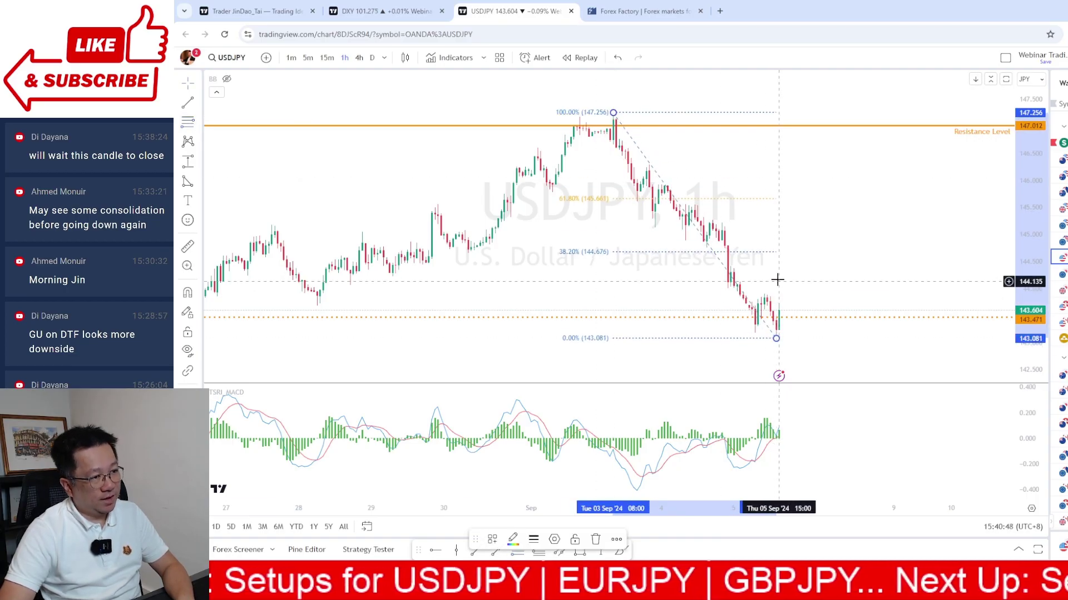
# Step: Show the 0.236 level and hide the 0.618 level of the Fibonacci retracement, keeping 0, 0.382 and 1 enabled
pyautogui.doubleClick(719, 265)
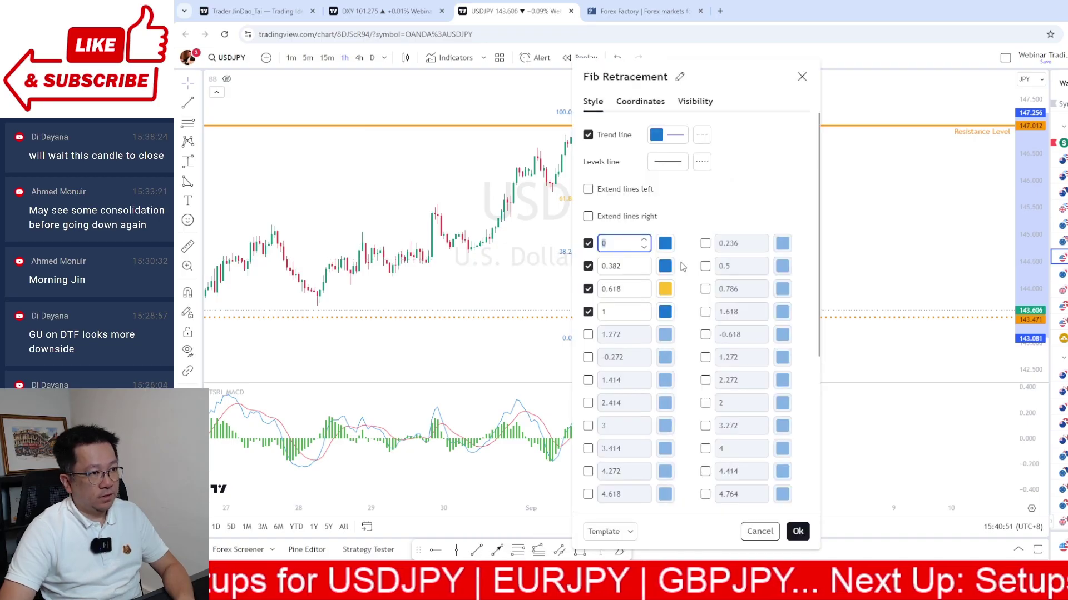
pyautogui.click(705, 243)
pyautogui.click(588, 265)
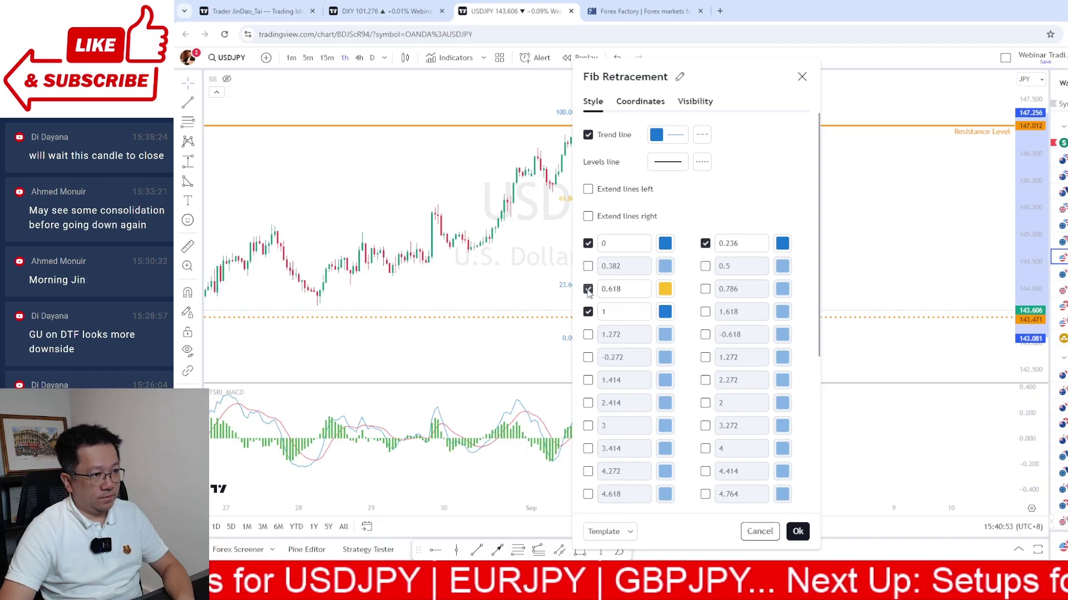
pyautogui.click(588, 288)
pyautogui.moveTo(724, 77); pyautogui.dragTo(511, 57)
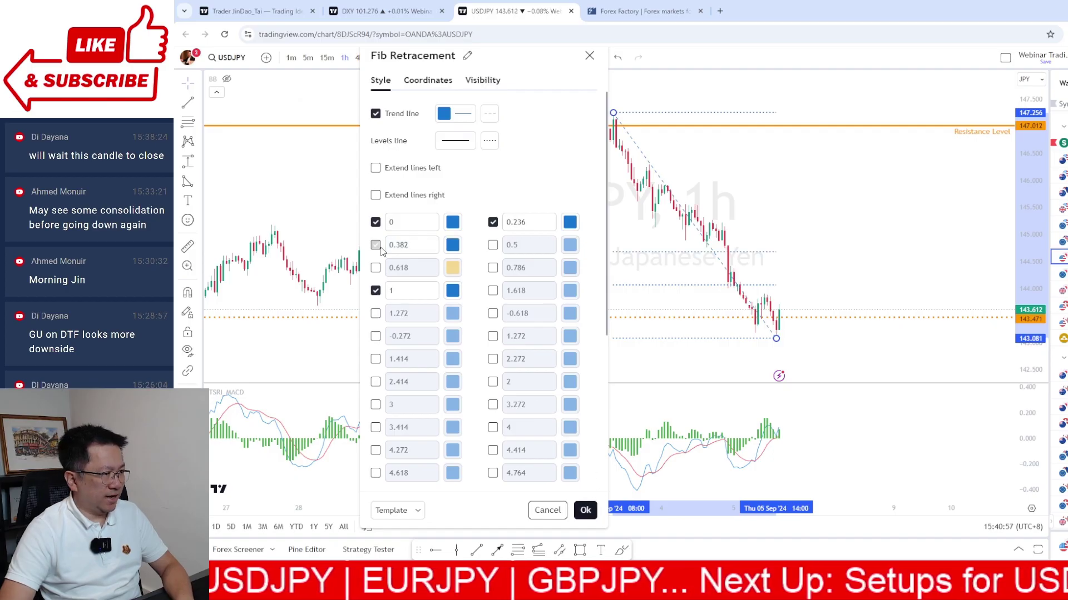
pyautogui.click(585, 510)
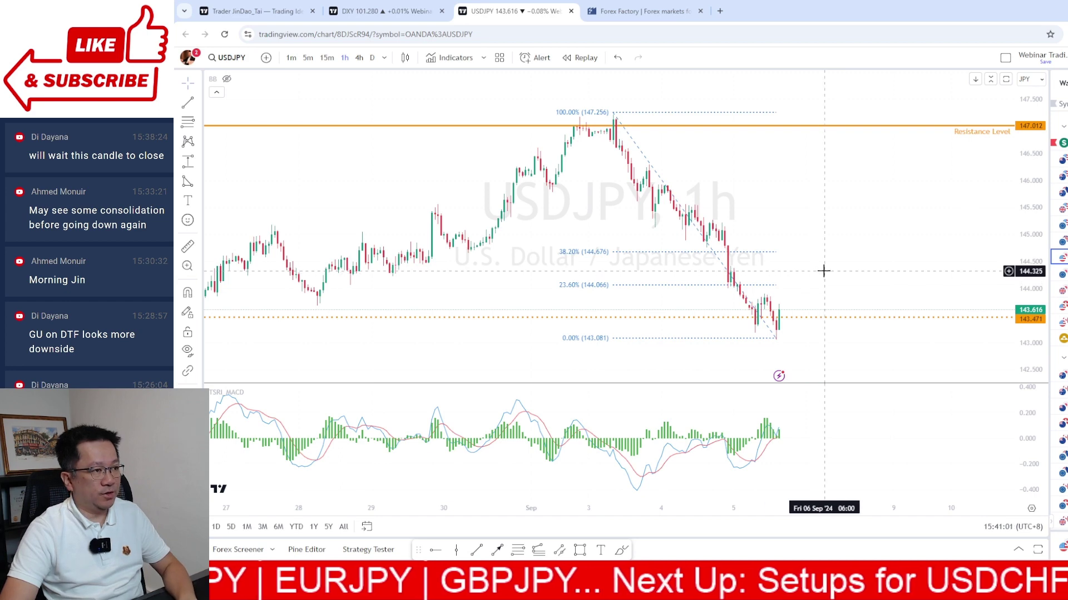
# Step: Draw a rectangle zone just below the 38.2% retracement level, from about 144.656 down to 144.175, spanning 5 to 9 September
pyautogui.moveTo(823, 269); pyautogui.dragTo(872, 258)
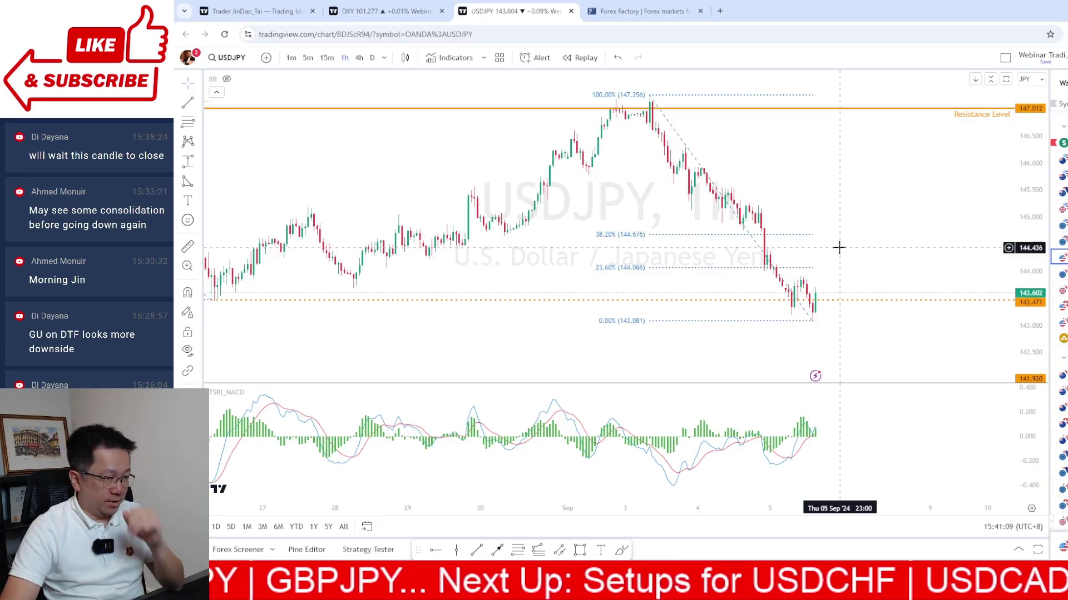
pyautogui.click(580, 551)
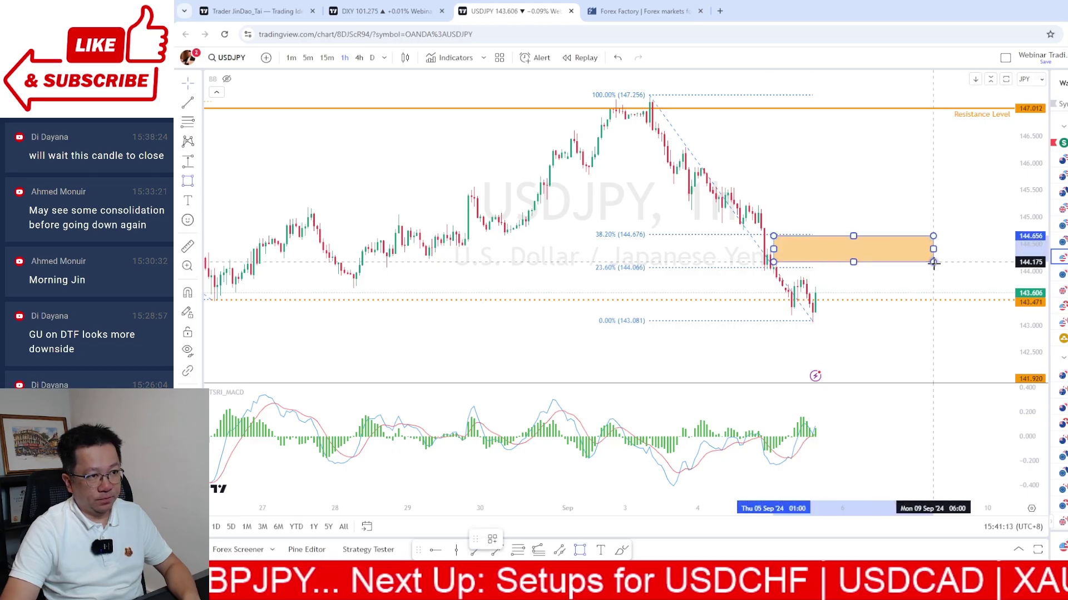